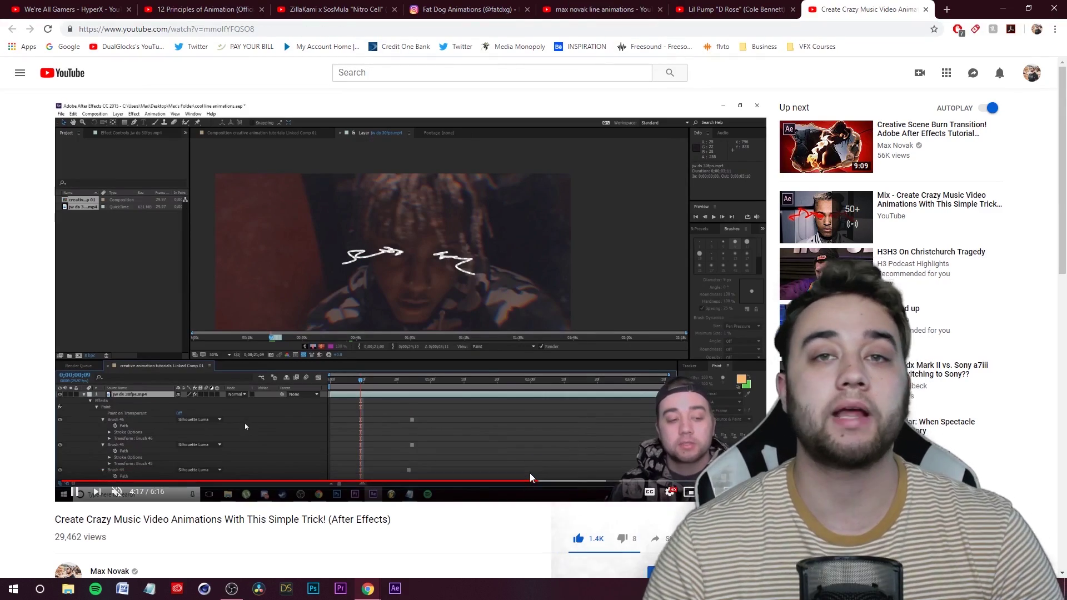
Leave the tutorial video for the tab with the line animation search results
click(608, 7)
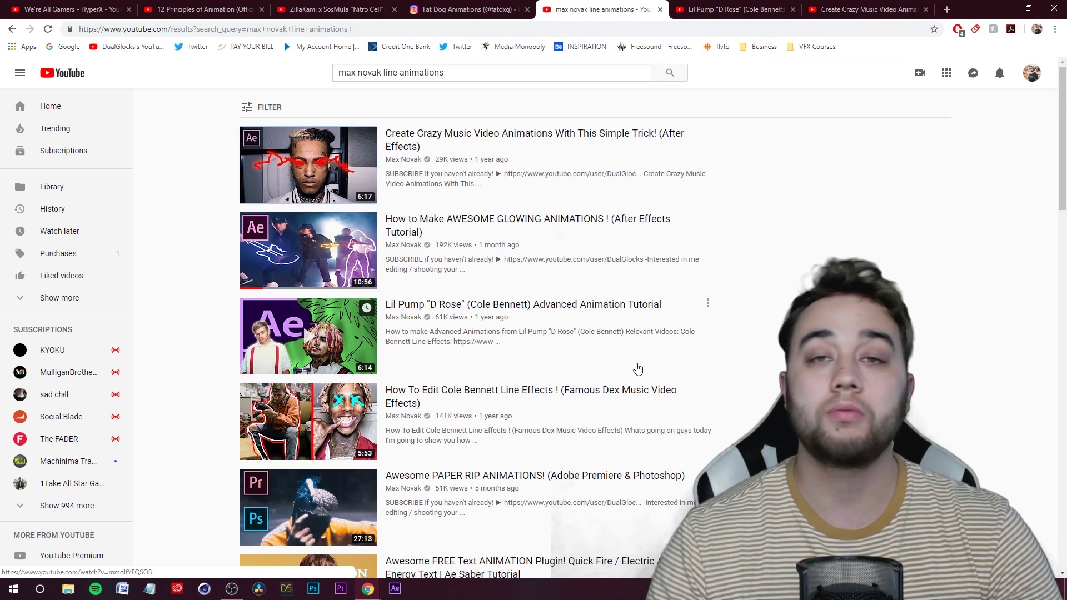
Select the YouTube search box, then switch to the Fat Dog Animations Instagram profile tab
click(495, 76)
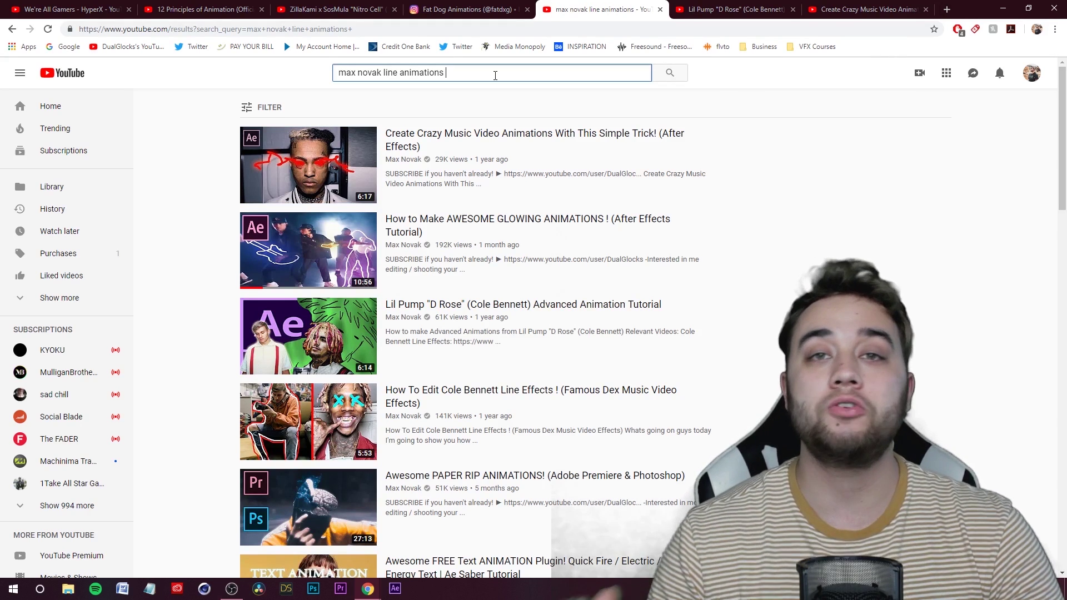
mouse_move(465, 442)
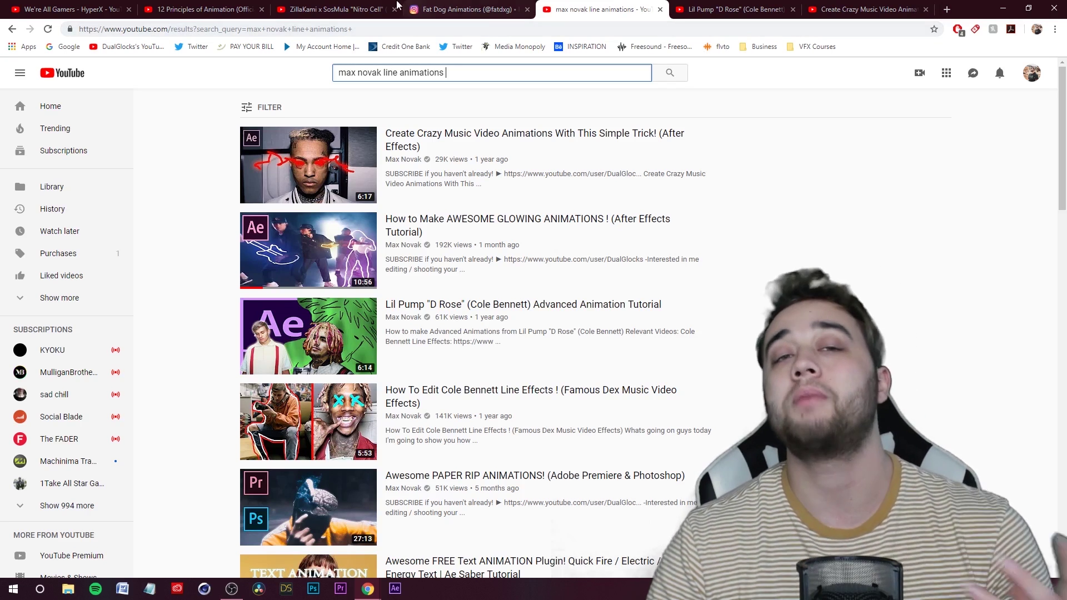
click(439, 10)
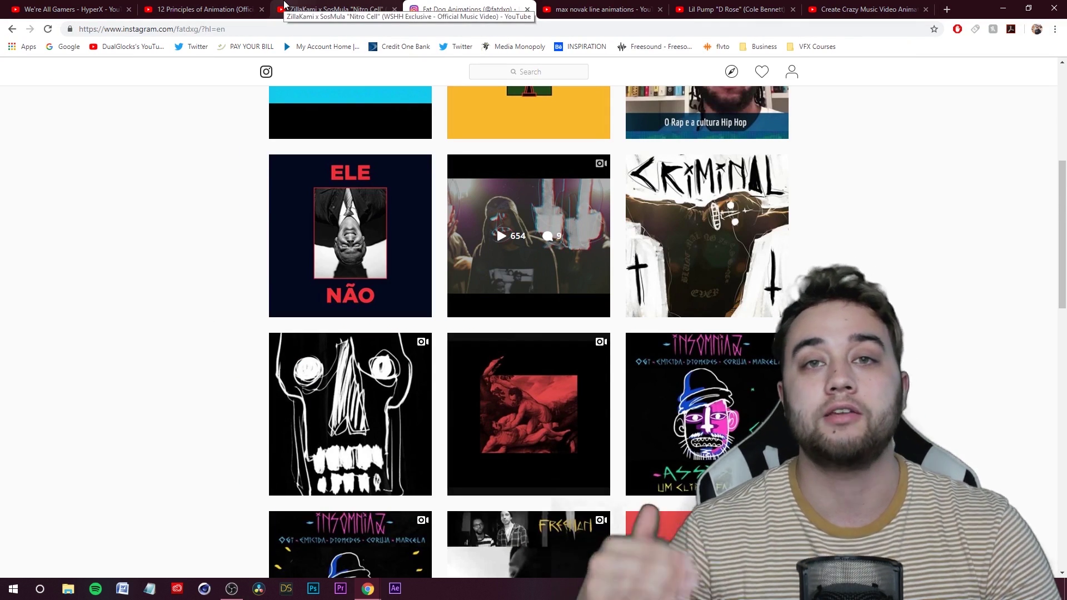
Play the Nitro Cell music video and skip ahead through 0:16 to around 0:31
click(284, 6)
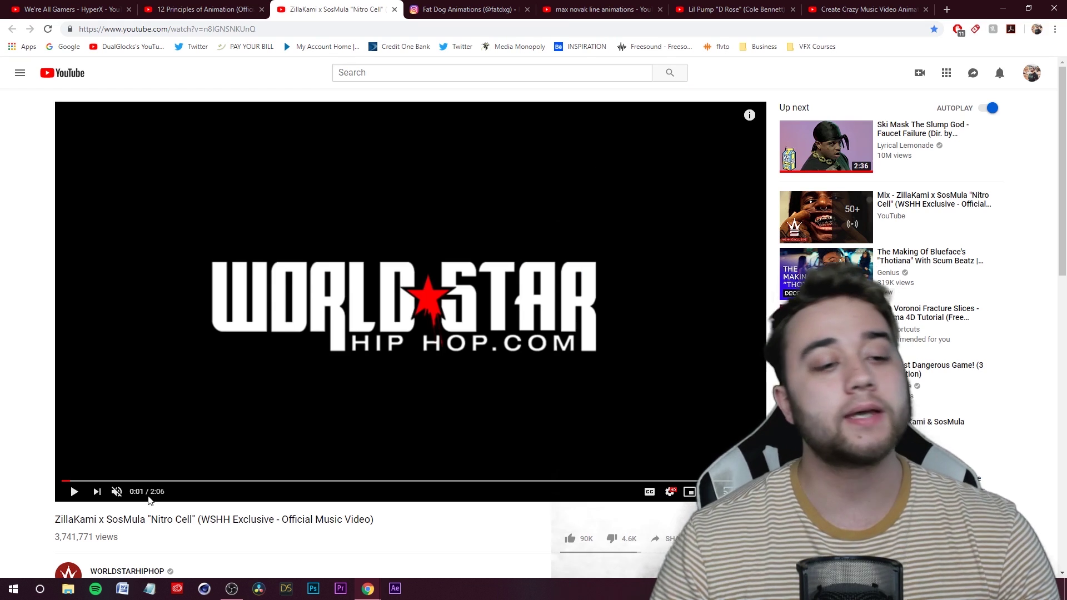
click(74, 492)
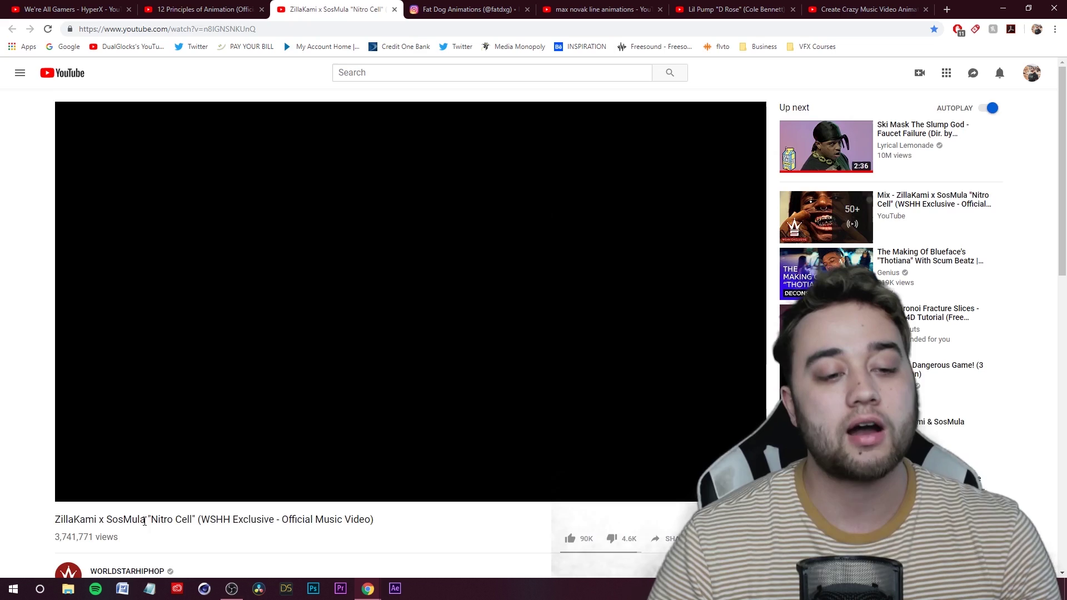
scroll(179, 425, down, 2)
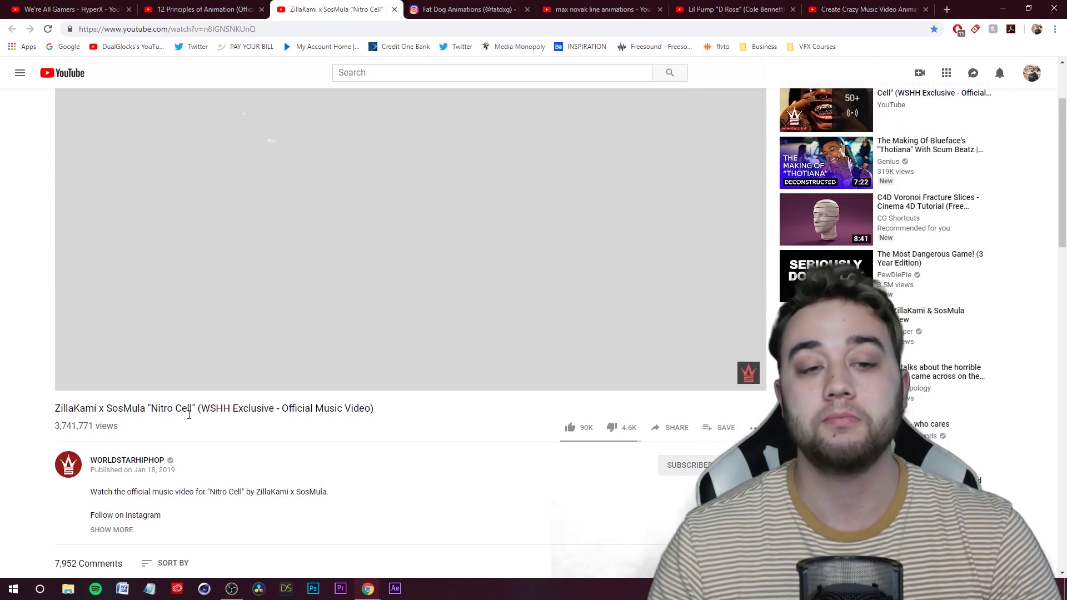
scroll(189, 414, up, 2)
click(153, 481)
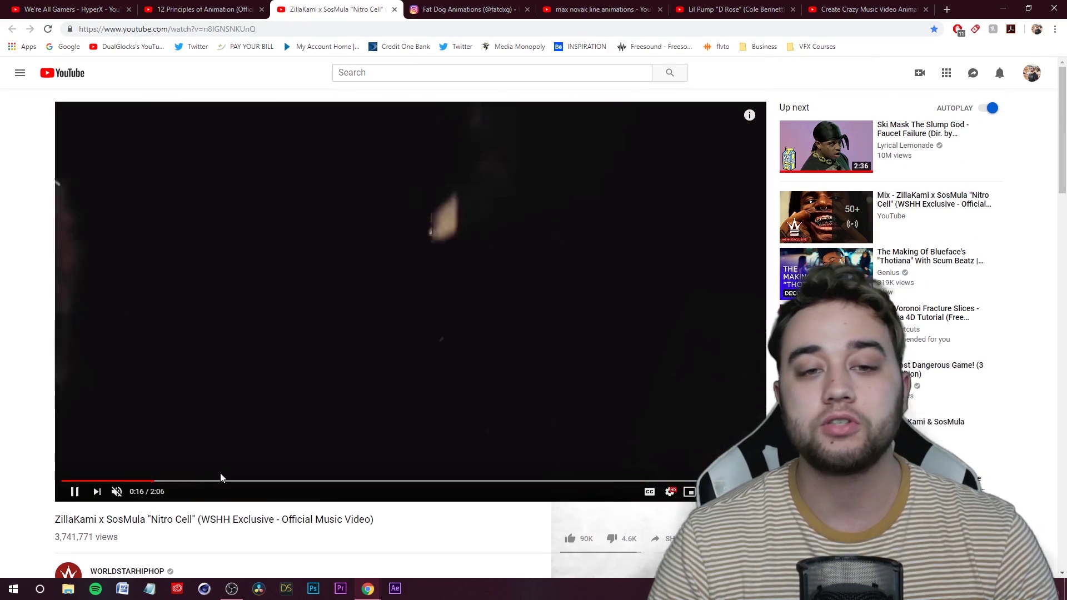
click(229, 481)
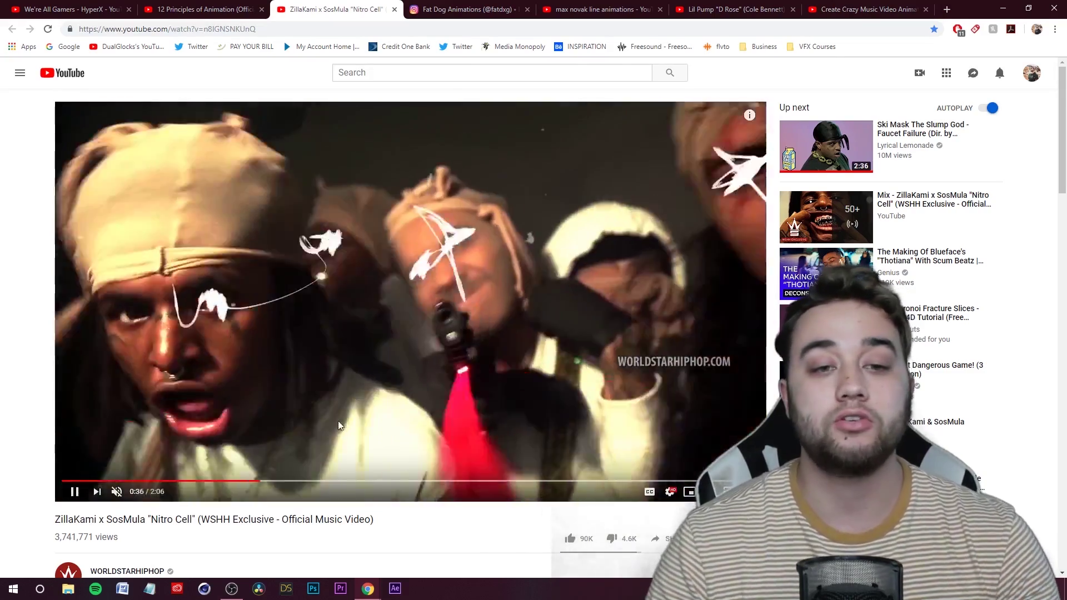
Pause at 0:36, jump back to the red-wall drawing scene, then return to Instagram
click(333, 452)
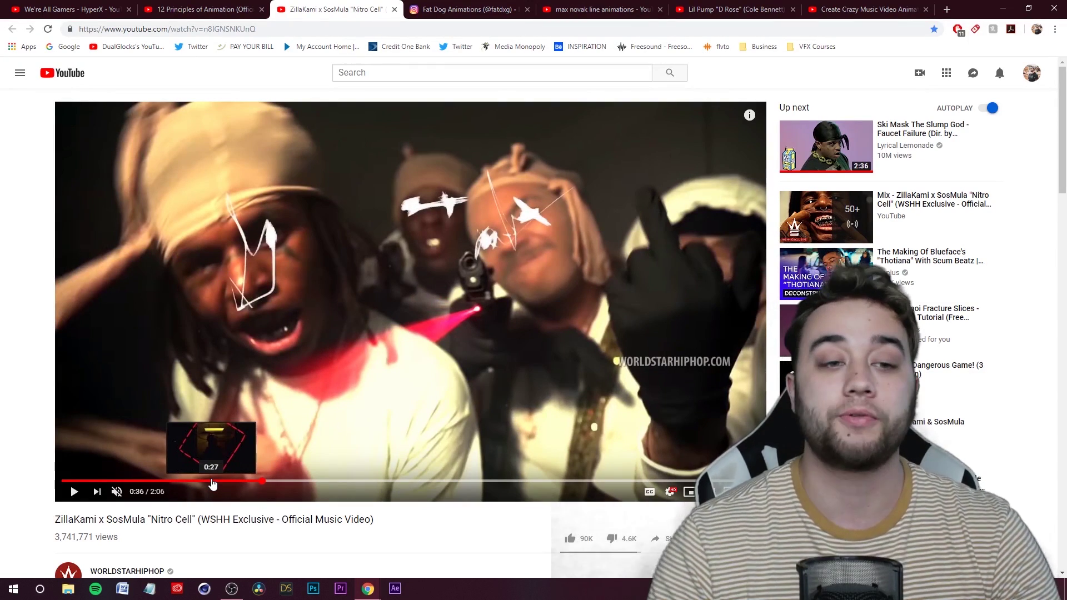
click(212, 481)
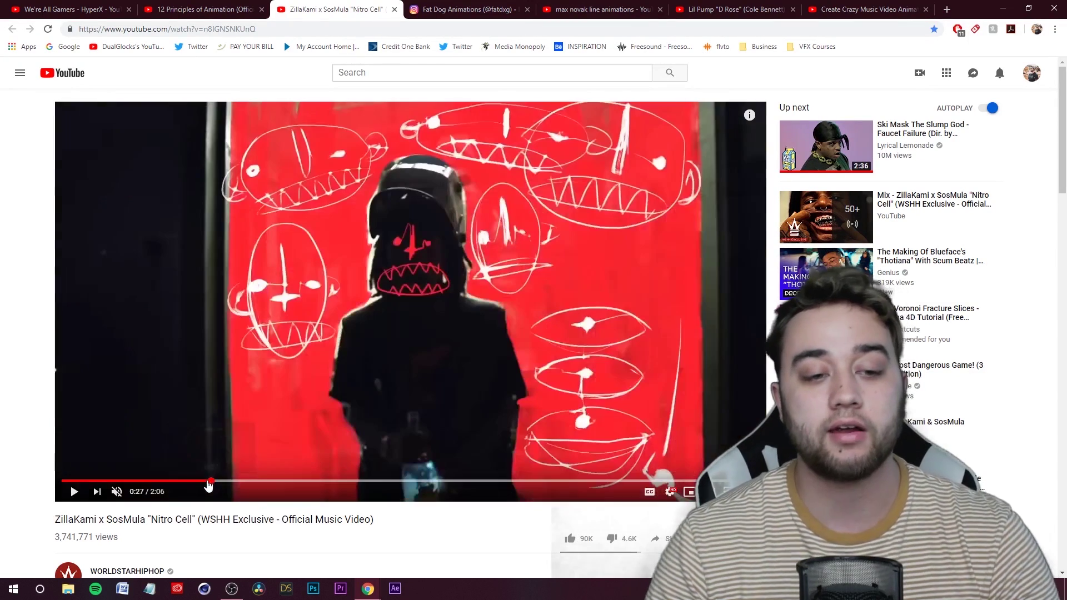
scroll(266, 518, down, 3)
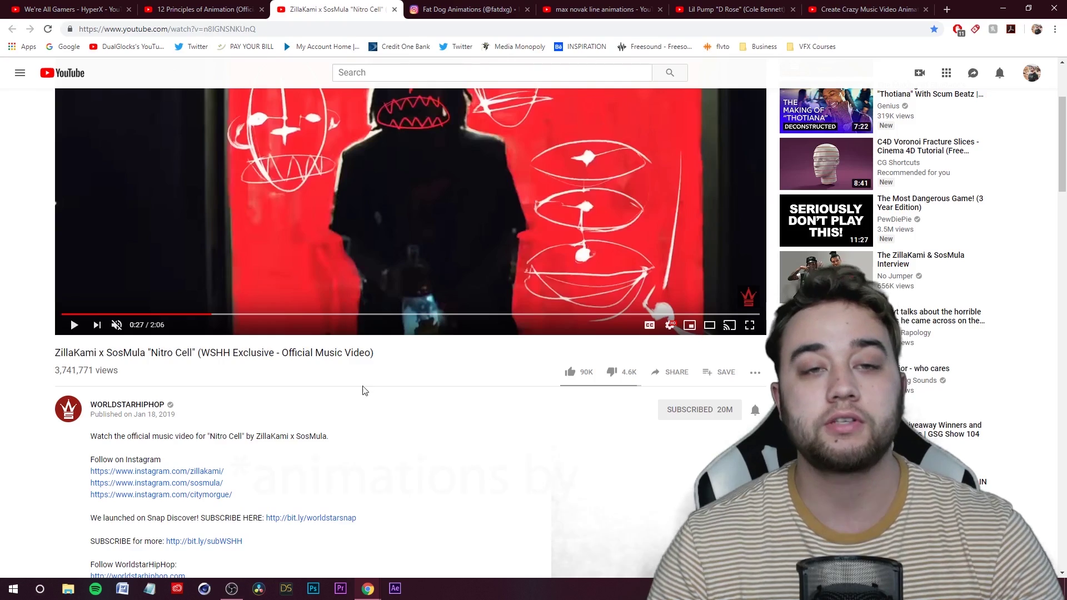
scroll(357, 400, up, 3)
click(474, 6)
scroll(233, 361, up, 6)
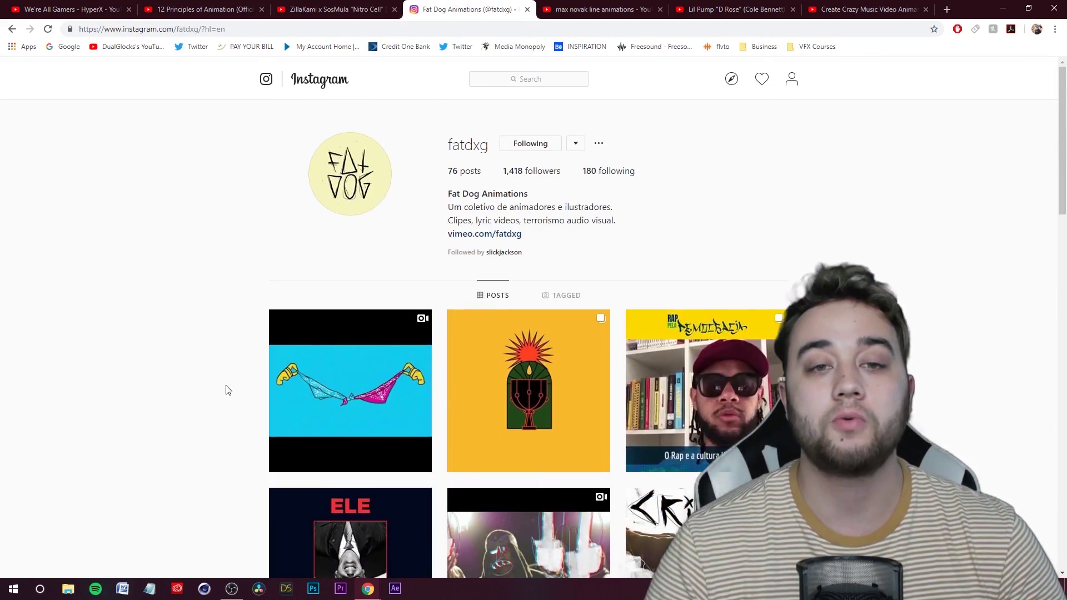
Play the hooded-figure Criminal video post, then close it back to the profile grid
scroll(252, 352, down, 7)
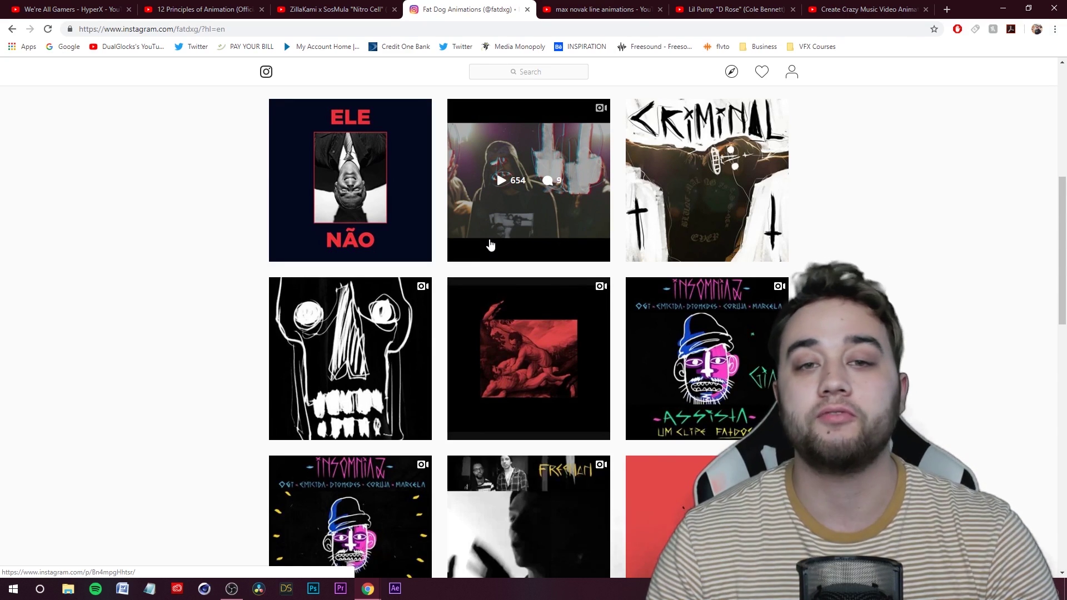
click(487, 231)
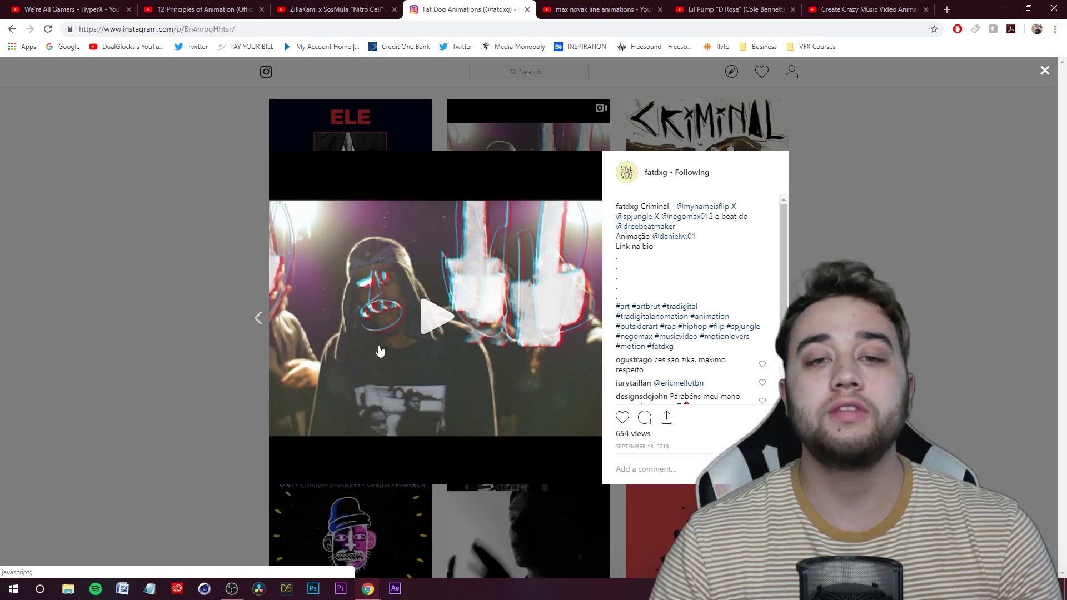
click(477, 343)
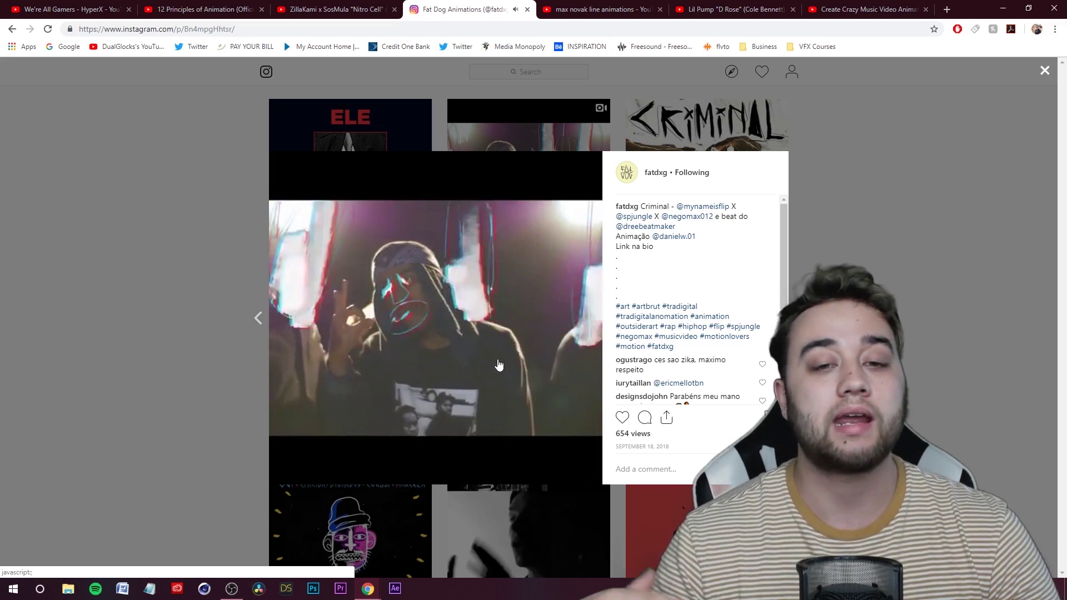
click(203, 318)
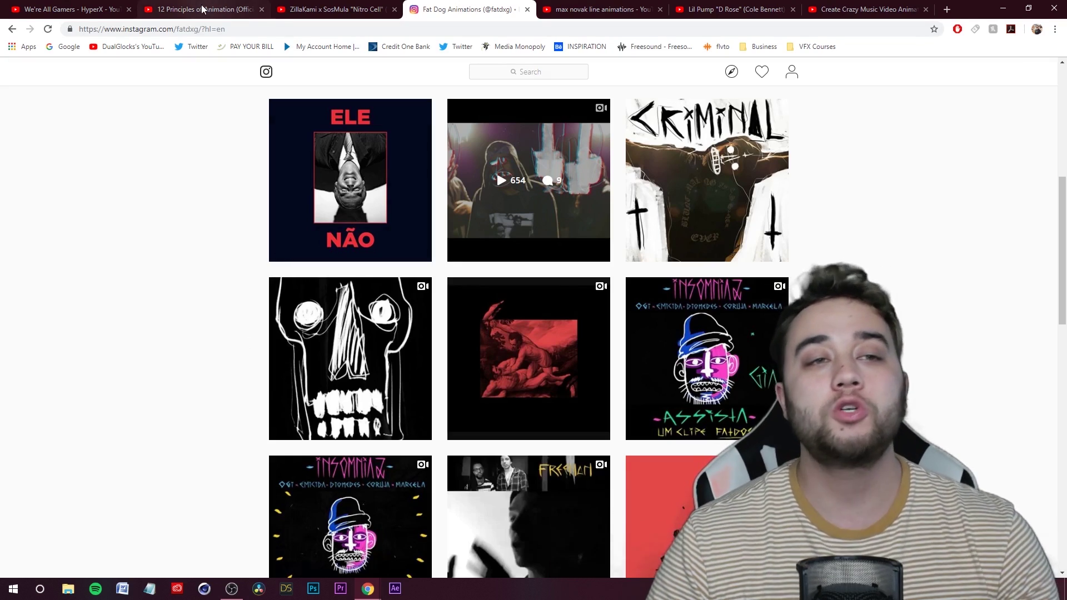
click(233, 9)
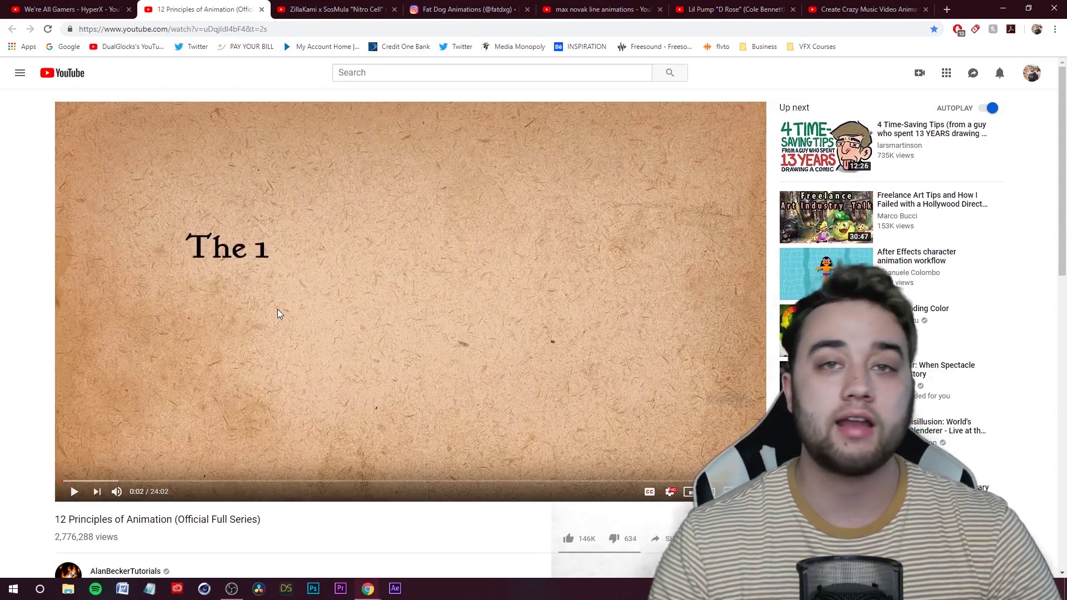
Glance over the 12 Principles of Animation page, then go to the We're All Gamers - HyperX video
scroll(176, 536, down, 4)
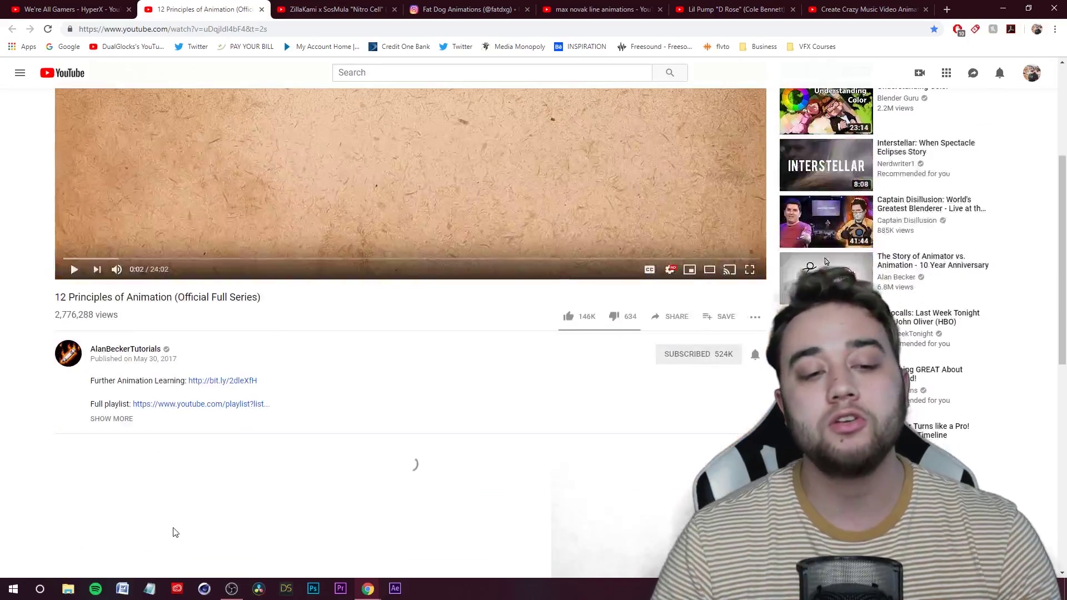
scroll(150, 311, down, 2)
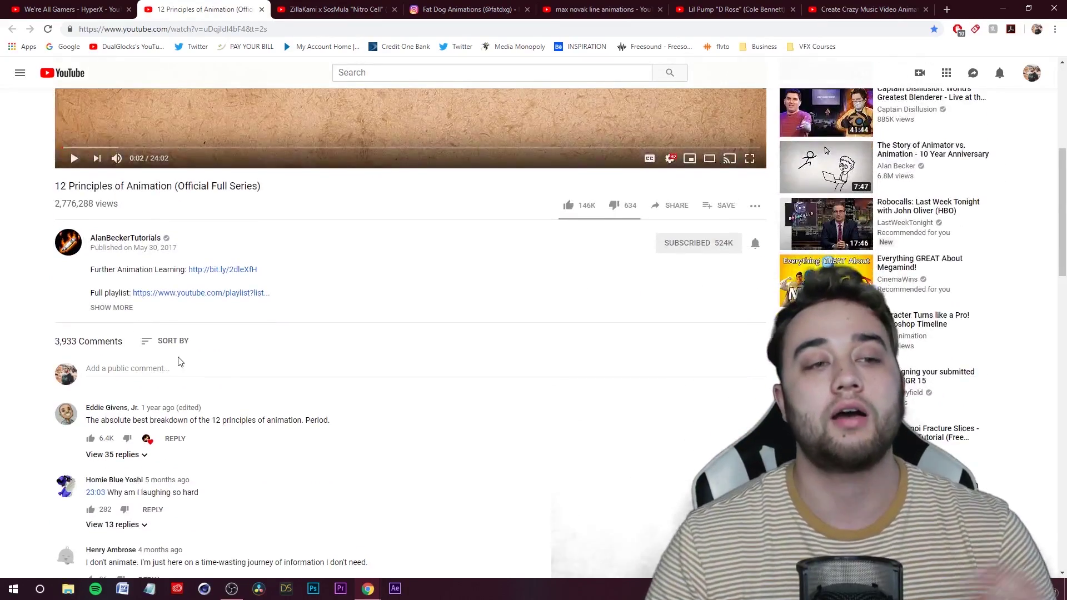
scroll(273, 492, up, 5)
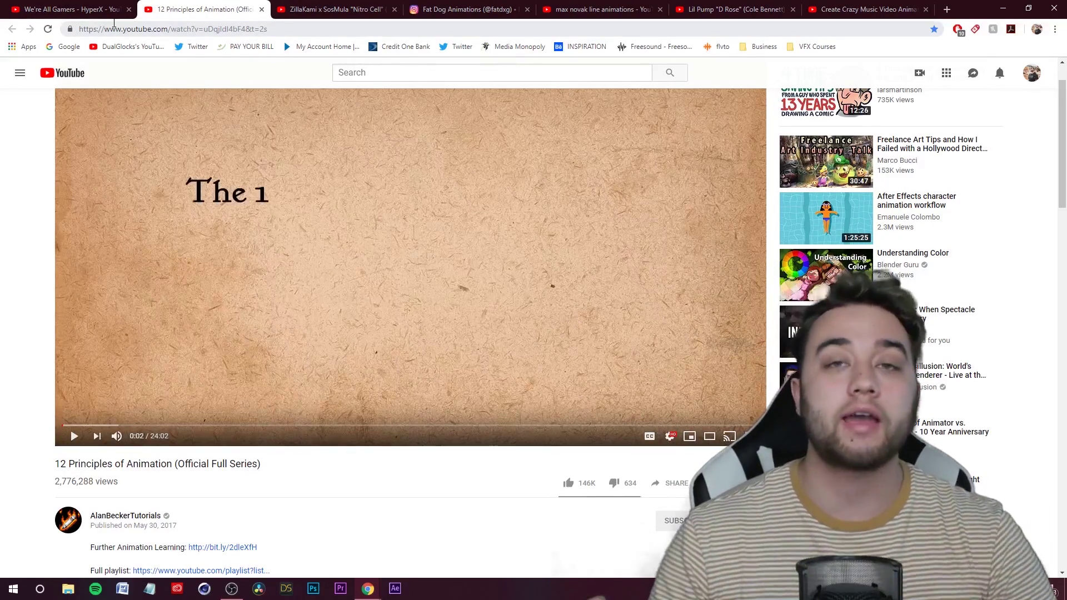
click(100, 9)
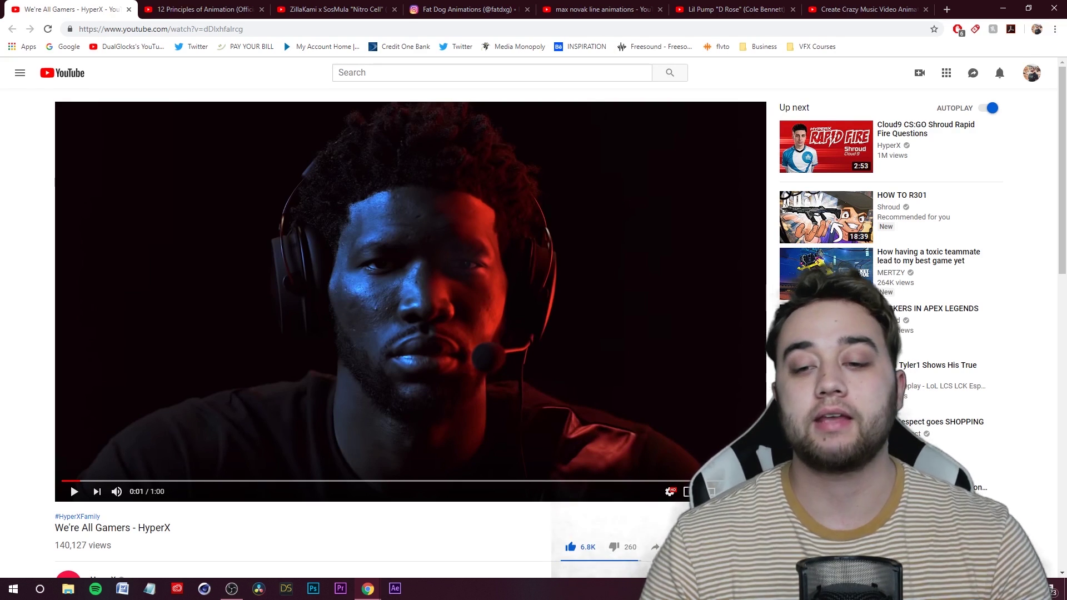
Preview the HyperX video full screen, then expand its full description
key(f)
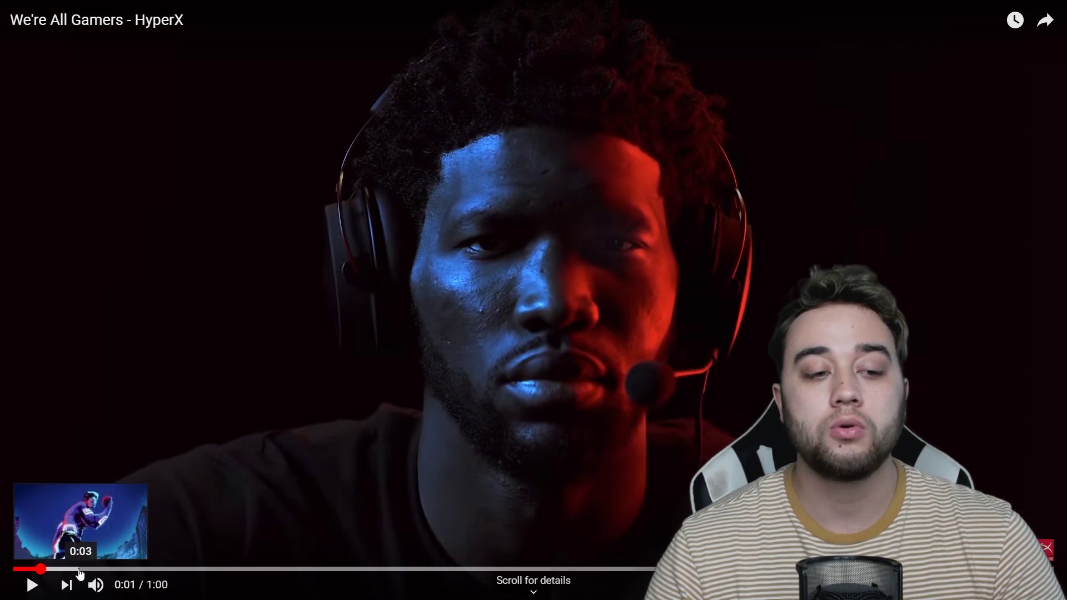
key(Escape)
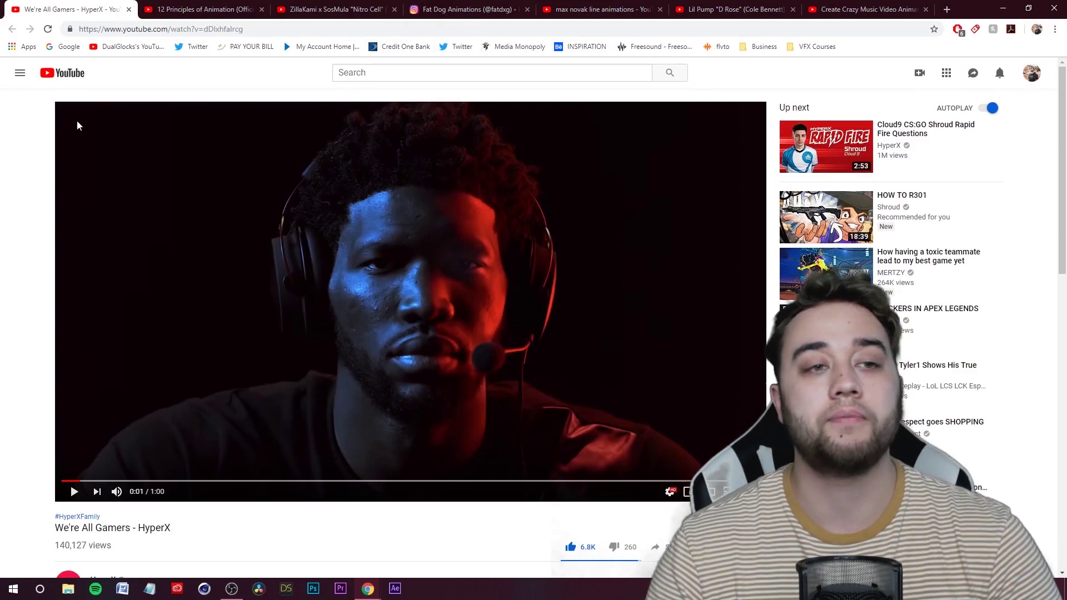
scroll(299, 275, down, 5)
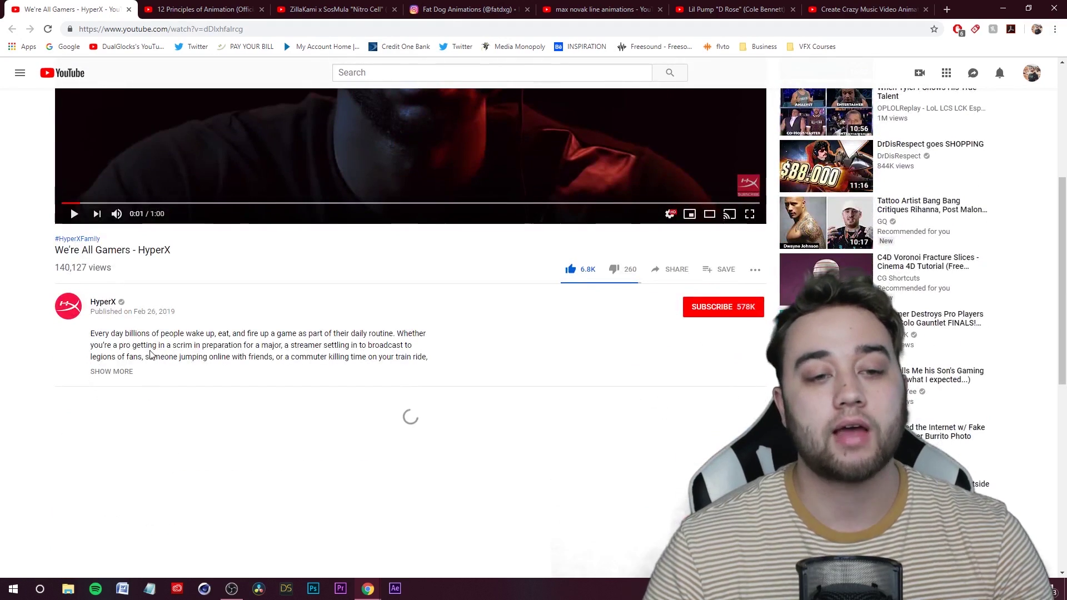
click(115, 372)
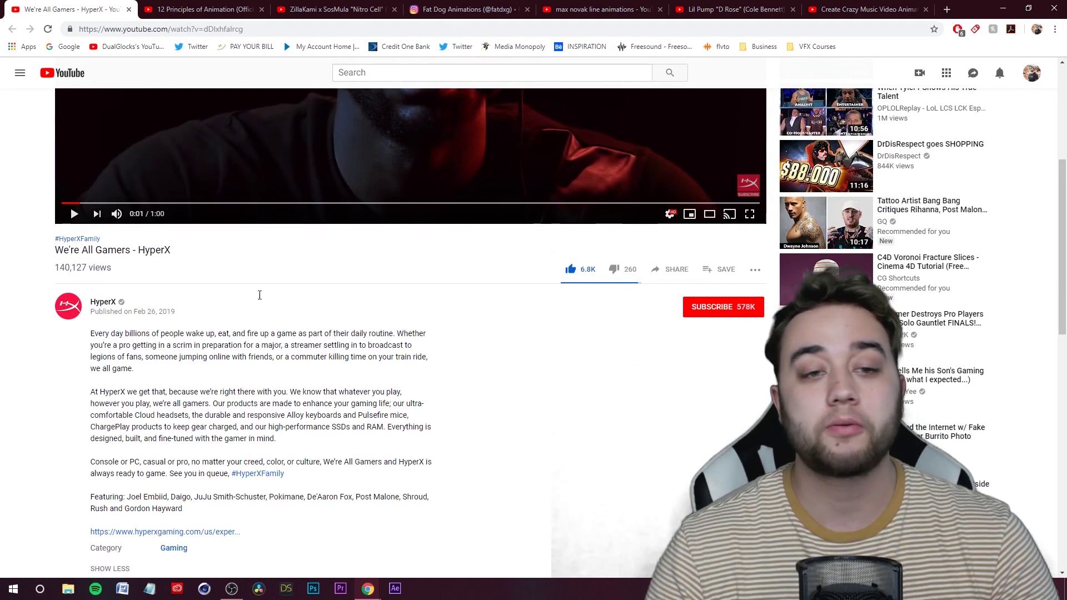
scroll(725, 318, up, 5)
Watch the HyperX video full screen from 0:14, pausing at 0:17, then launch Photoshop
key(f)
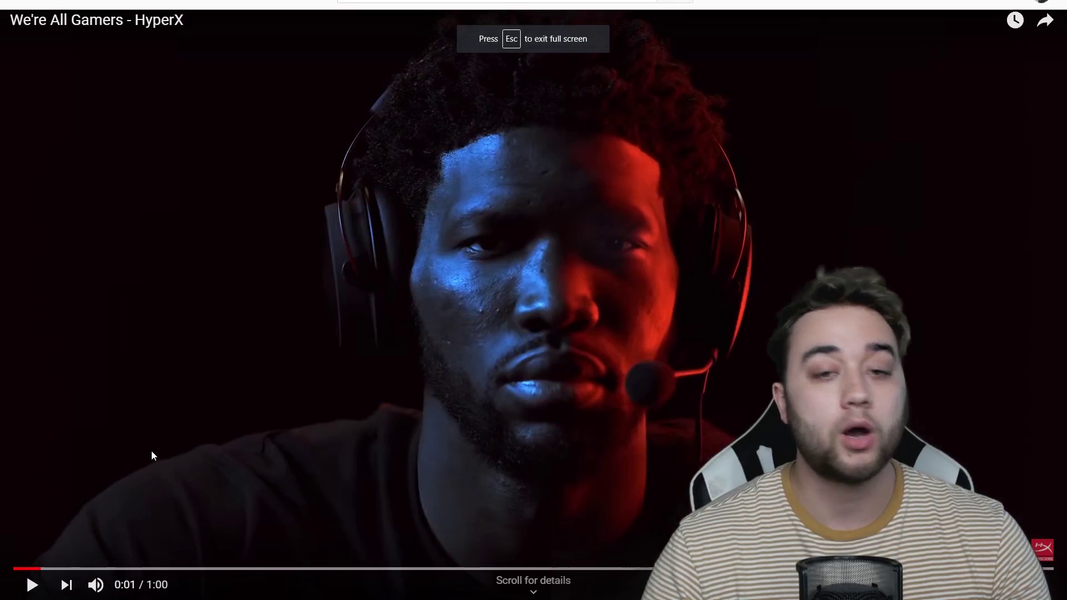
click(258, 569)
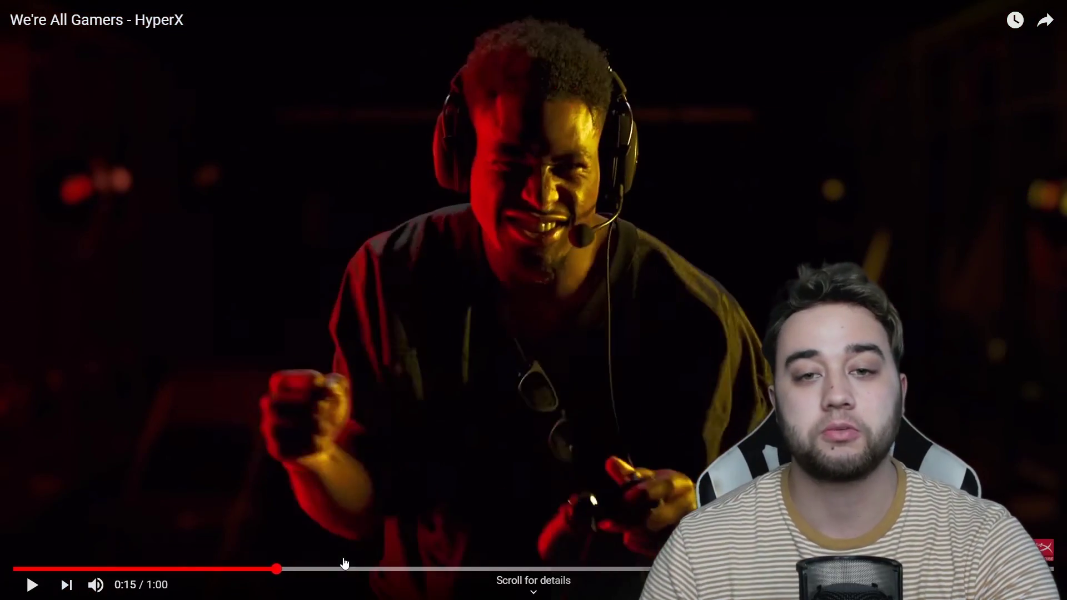
key(comma)
key(comma)
key(comma)
click(420, 414)
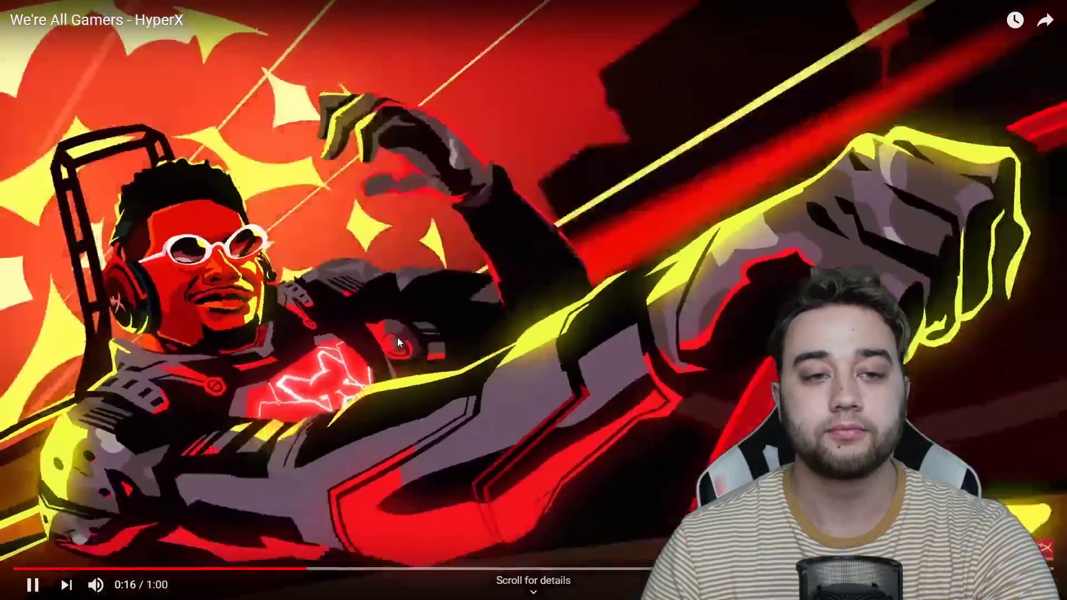
click(364, 353)
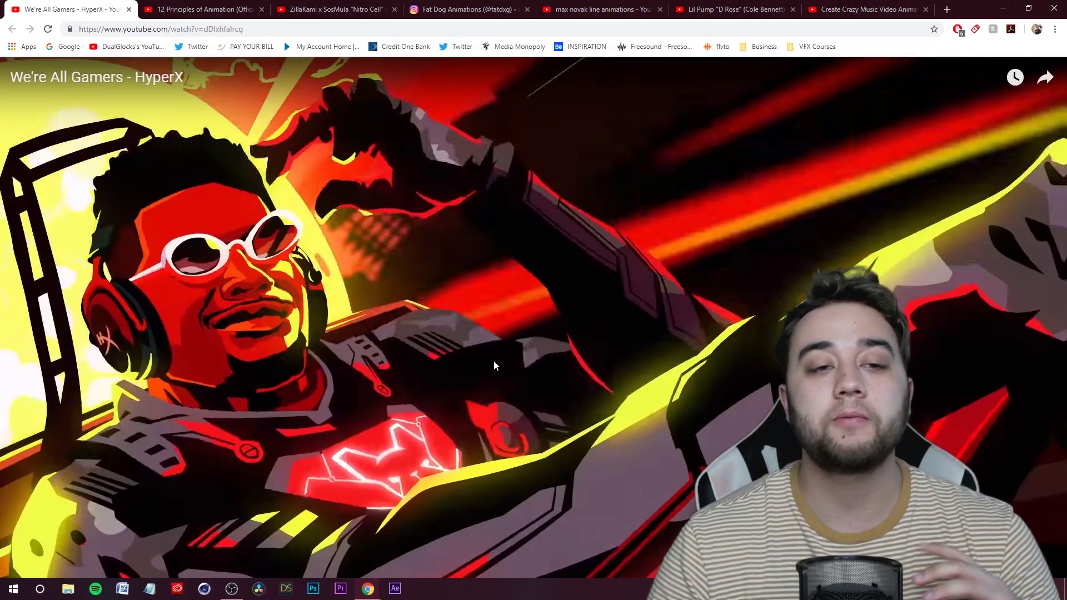
key(Escape)
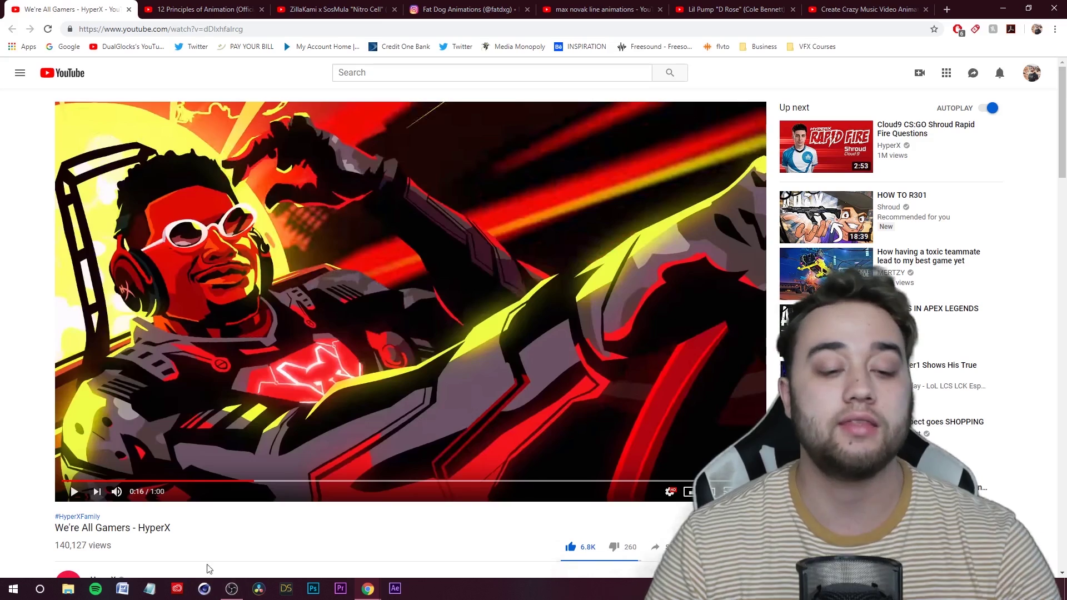
click(231, 589)
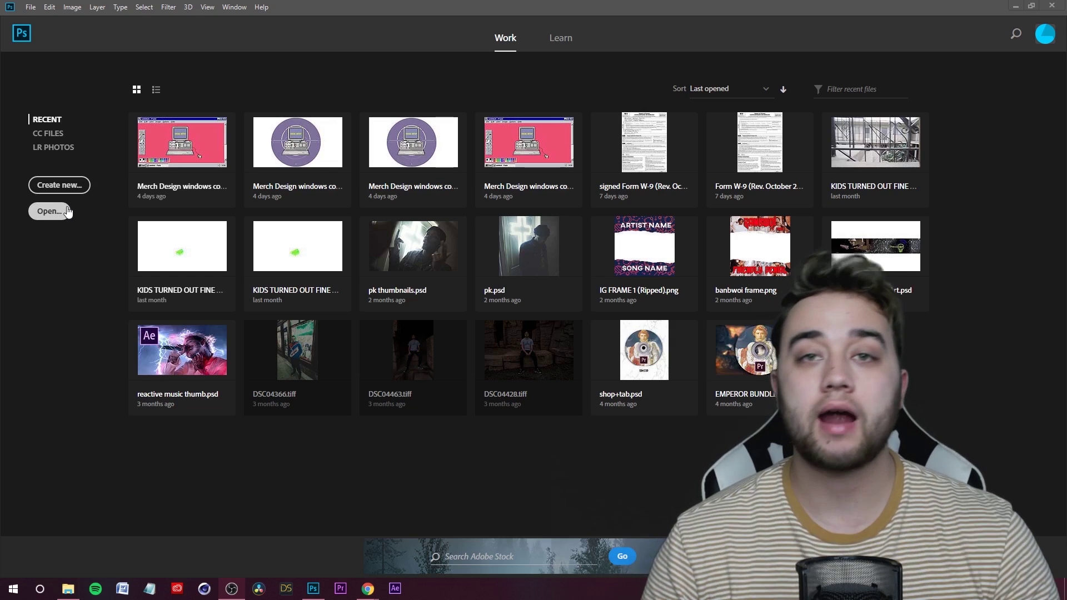
Create a 1920 × 1080 document, open the TEST CLIP footage, and scrub it to about 1:00
click(48, 189)
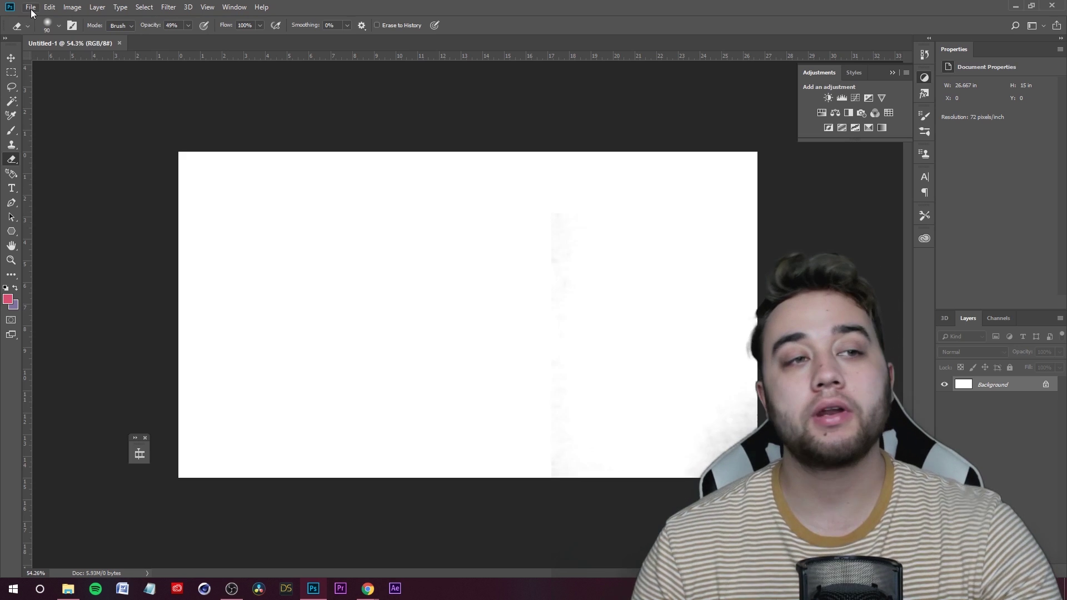
click(31, 7)
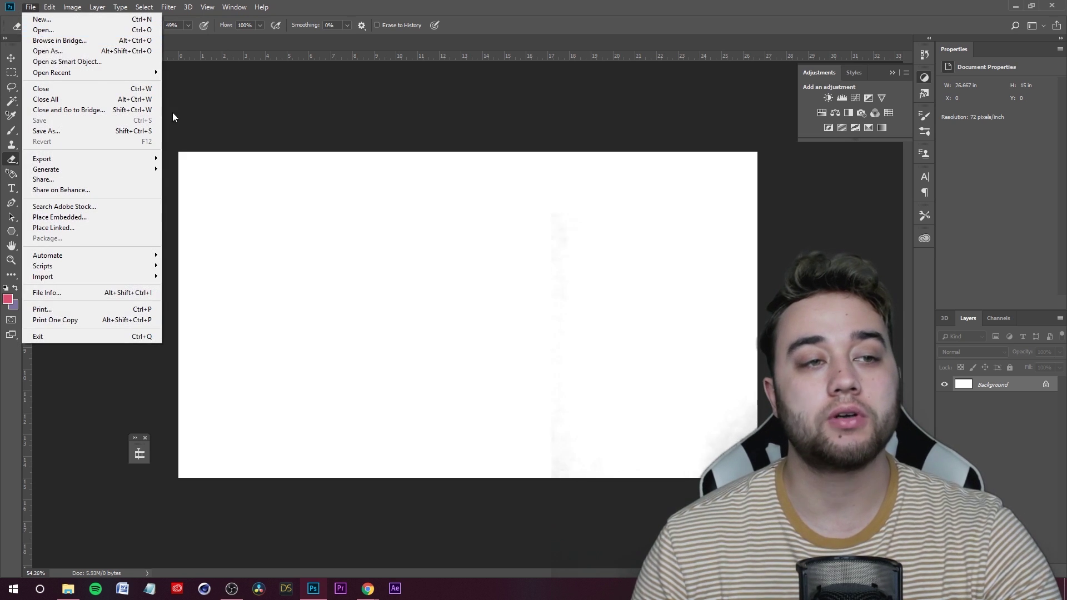
click(55, 30)
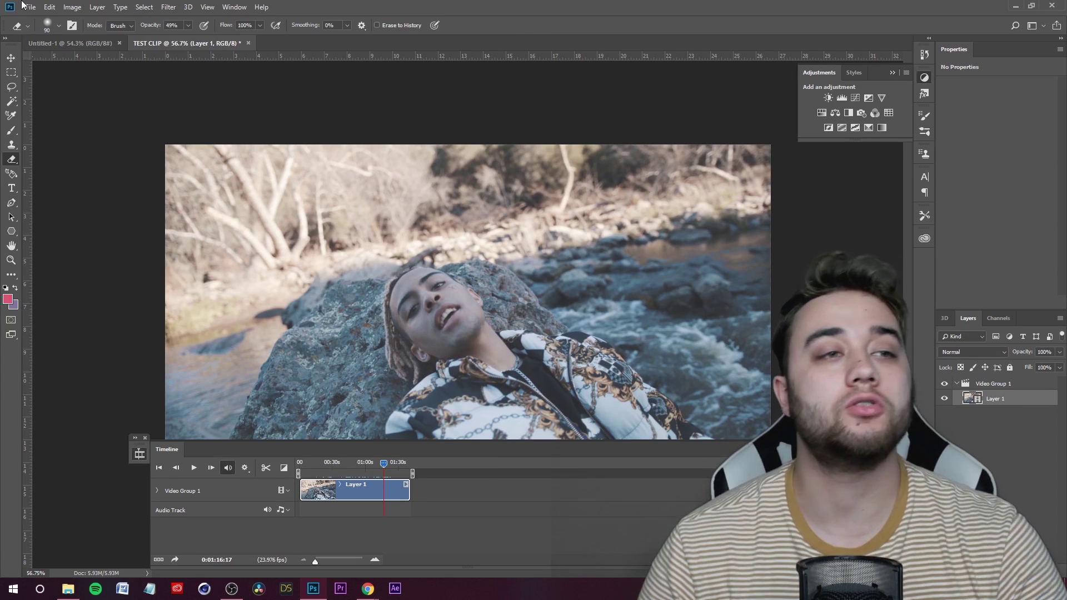
click(30, 7)
click(371, 5)
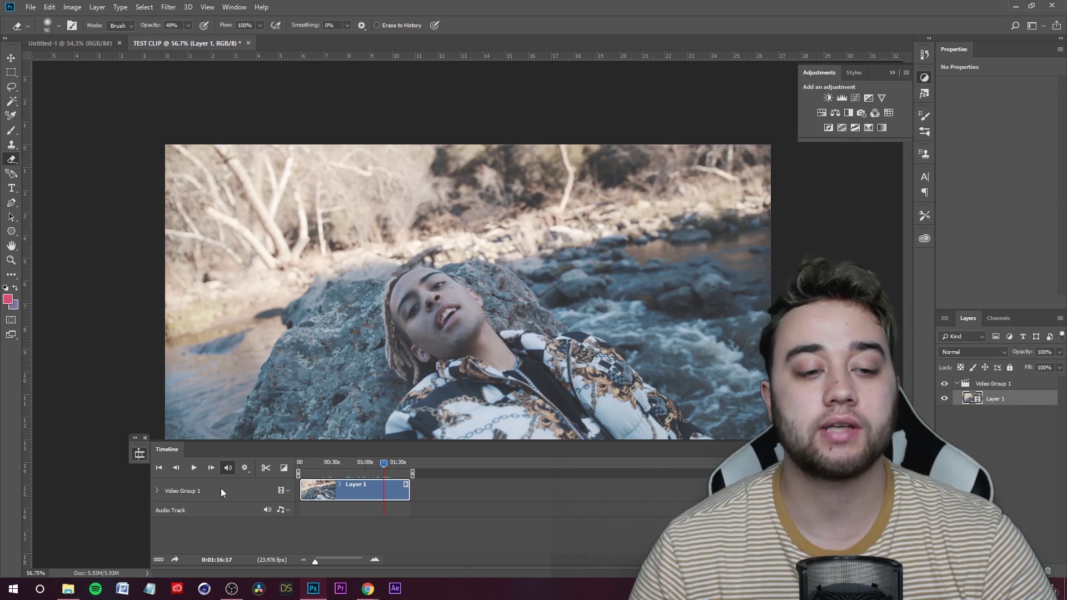
drag(378, 469, 365, 464)
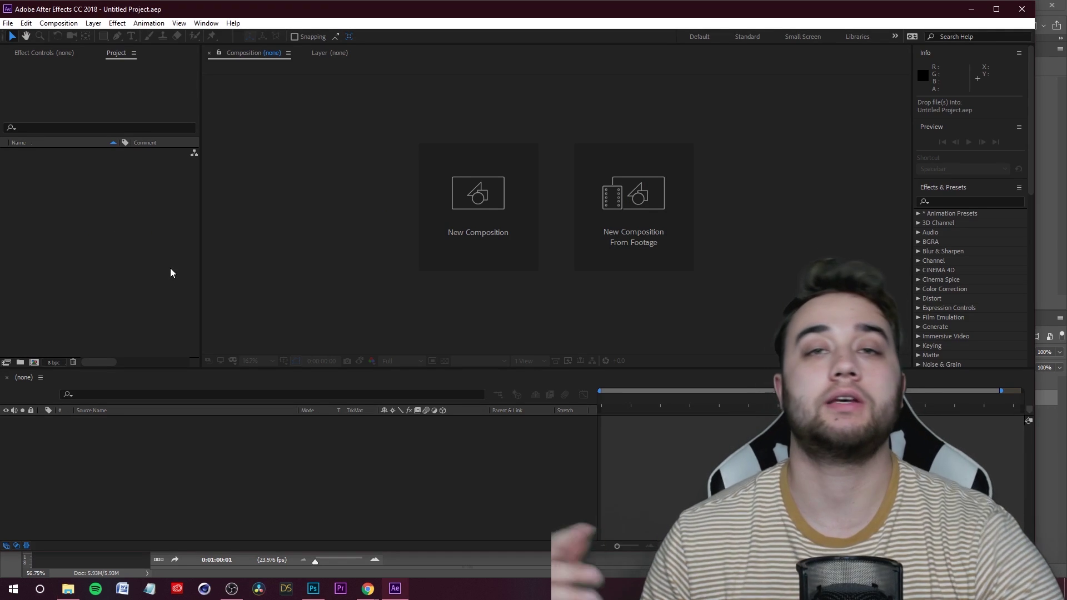
Import TEST CLIP.mov, make a comp from it, go to 1:00:31:21, and open its Layer panel
drag(2, 225, 128, 222)
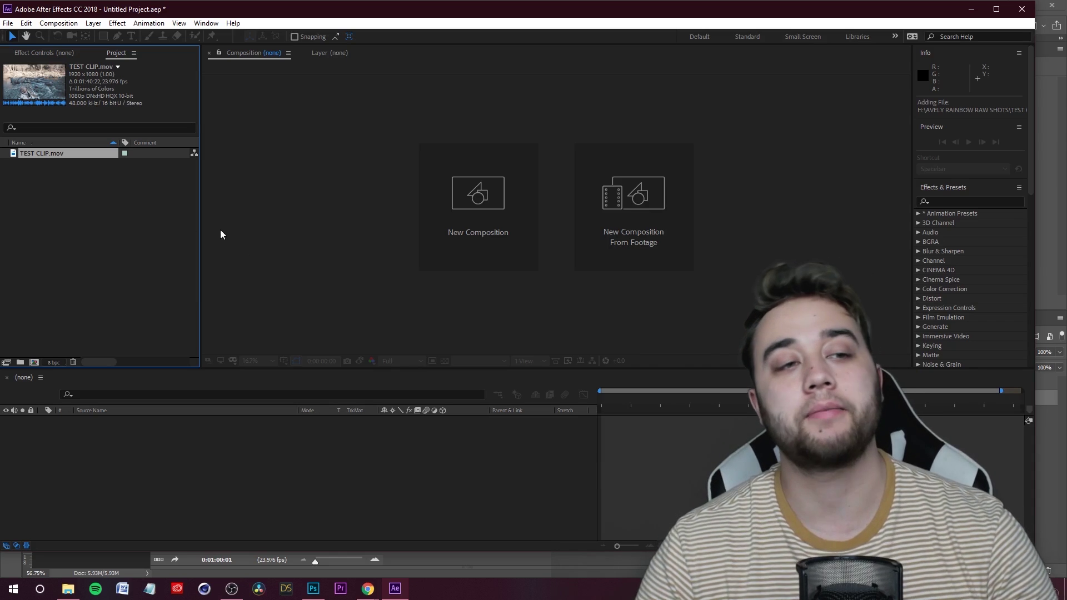
drag(50, 159, 201, 438)
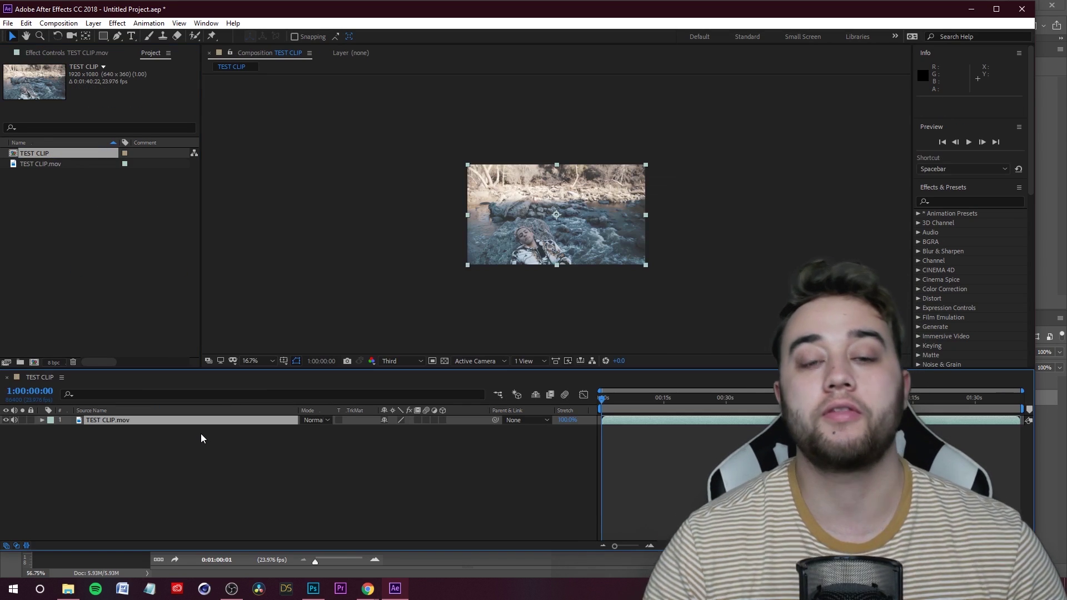
drag(603, 399, 734, 399)
double_click(145, 421)
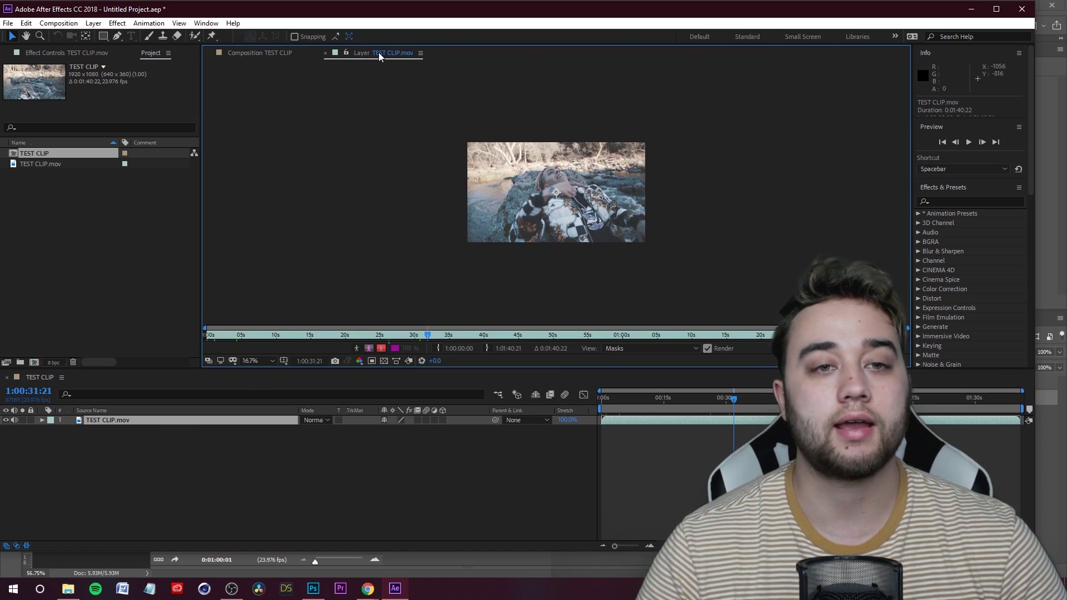
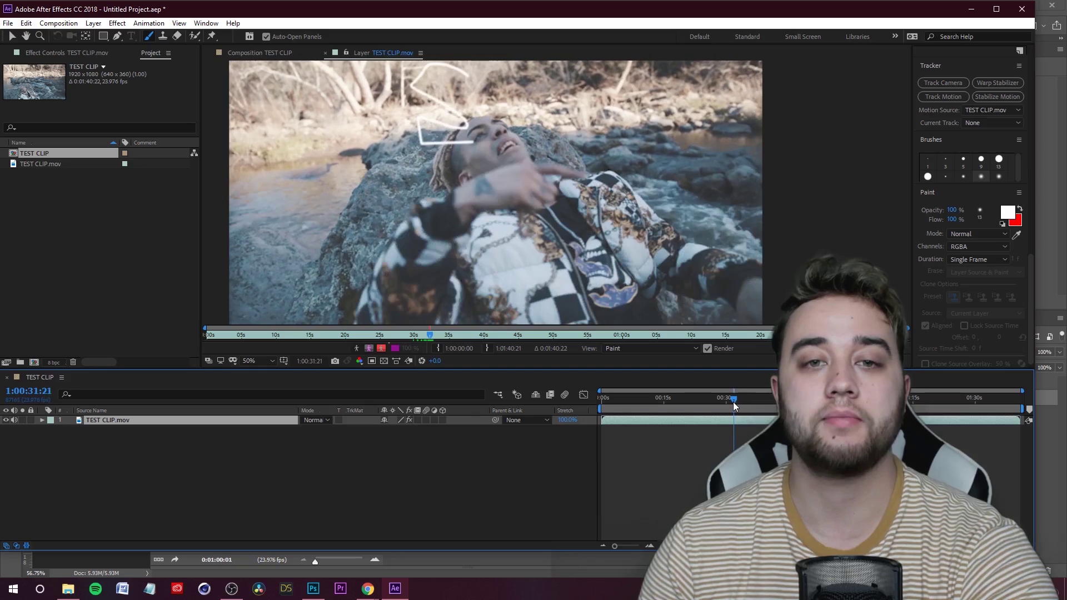
Minimise After Effects to bring the Photoshop TEST CLIP video document to the front
scroll(527, 179, down, 5)
scroll(526, 179, up, 4)
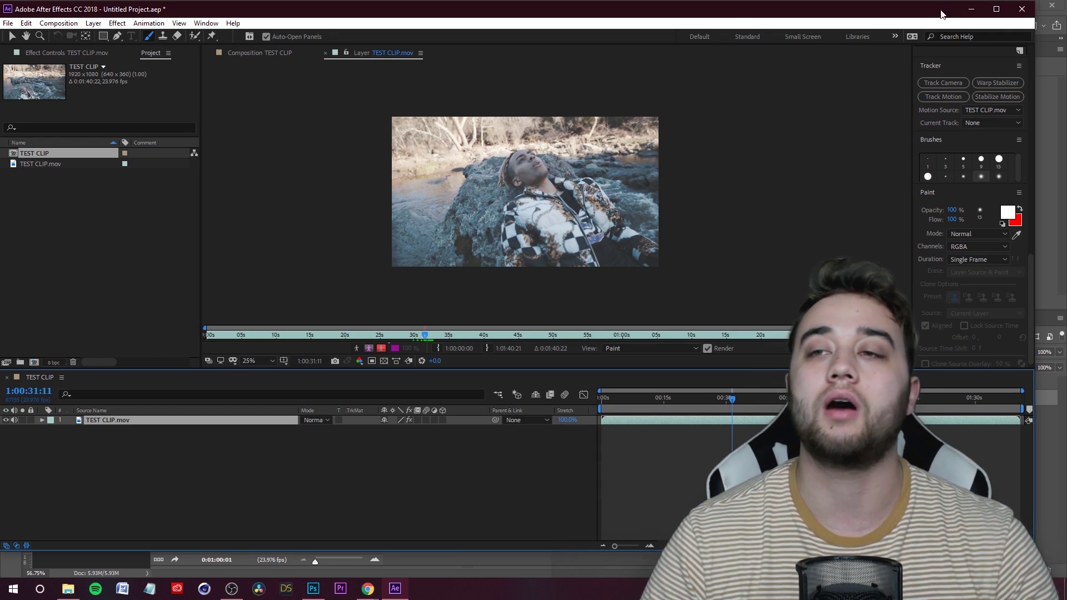
click(968, 9)
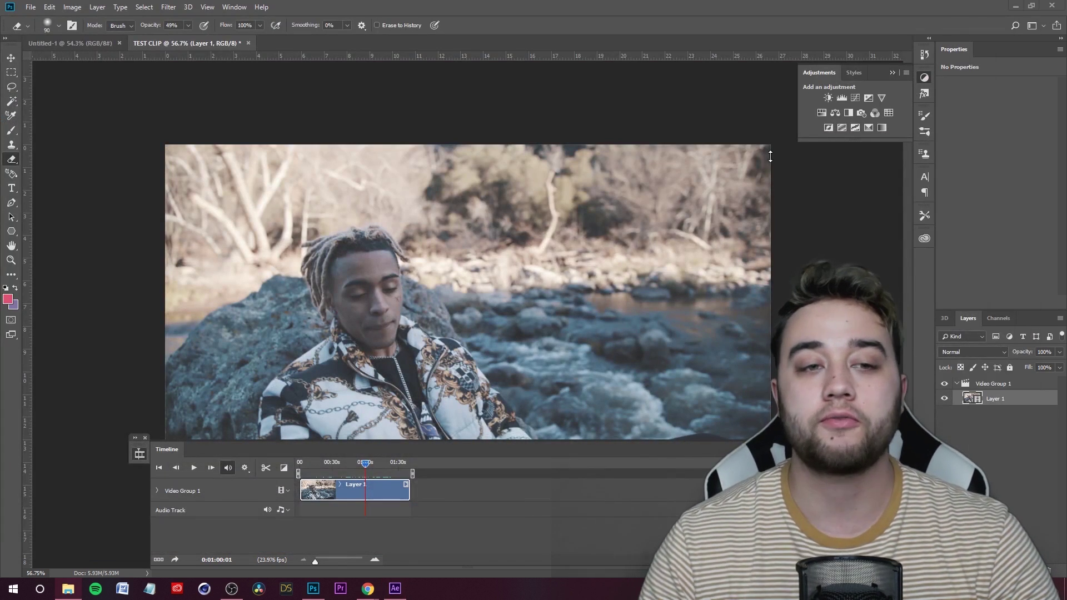
Load the Real Oils - 01 wet-media mixer brush at 60 px
click(11, 133)
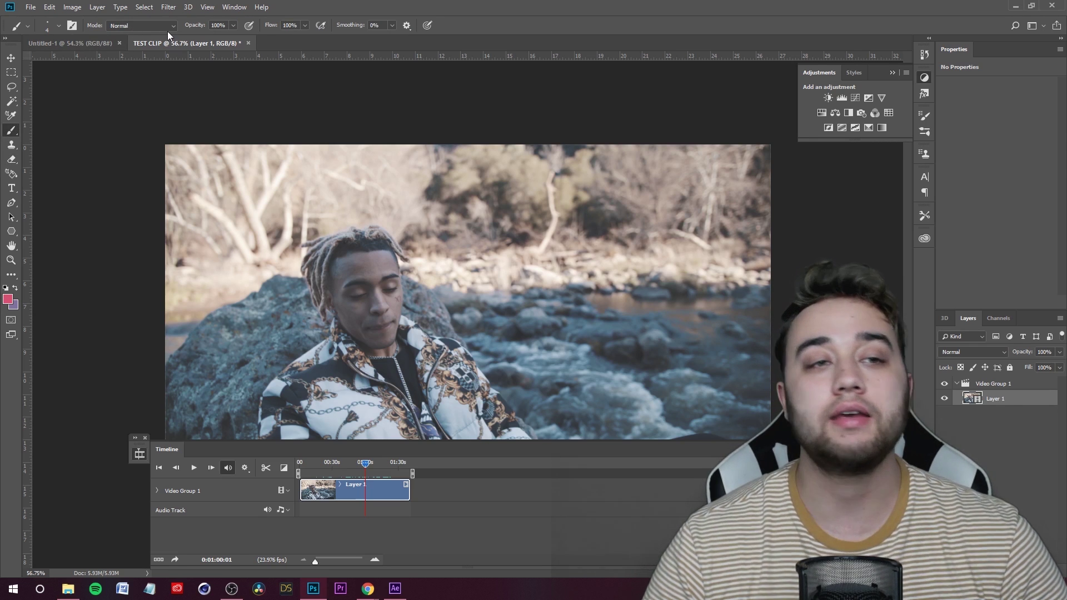
click(59, 25)
scroll(94, 192, down, 5)
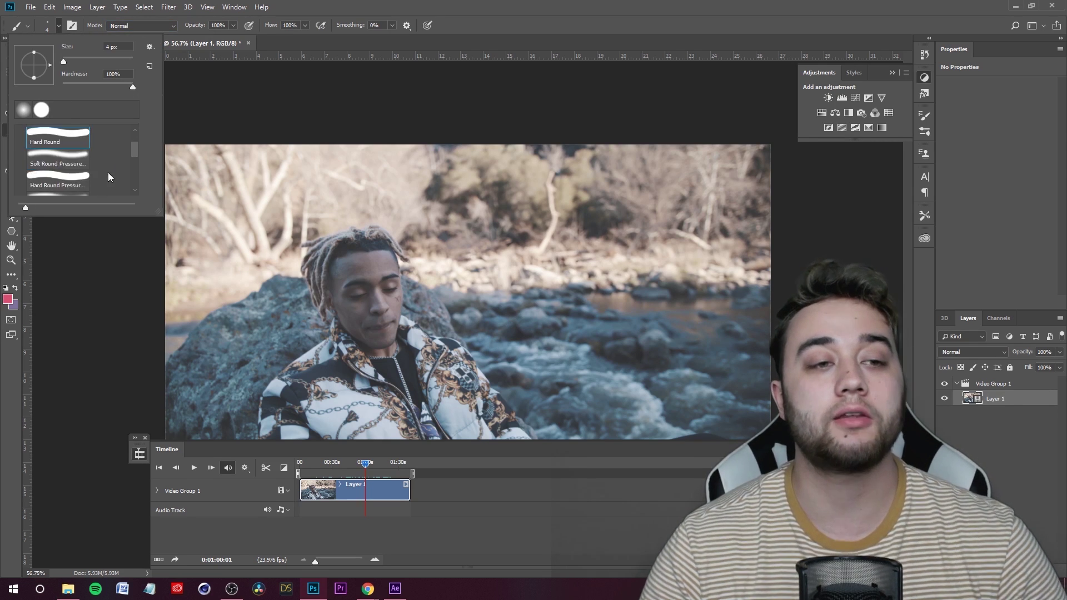
scroll(134, 176, down, 3)
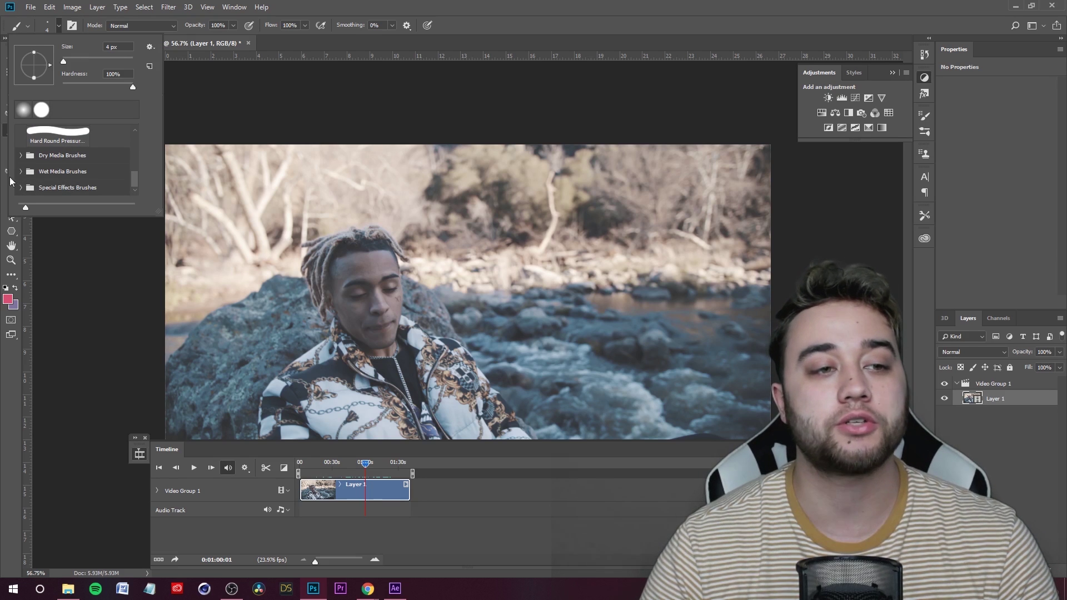
click(22, 172)
scroll(84, 173, down, 4)
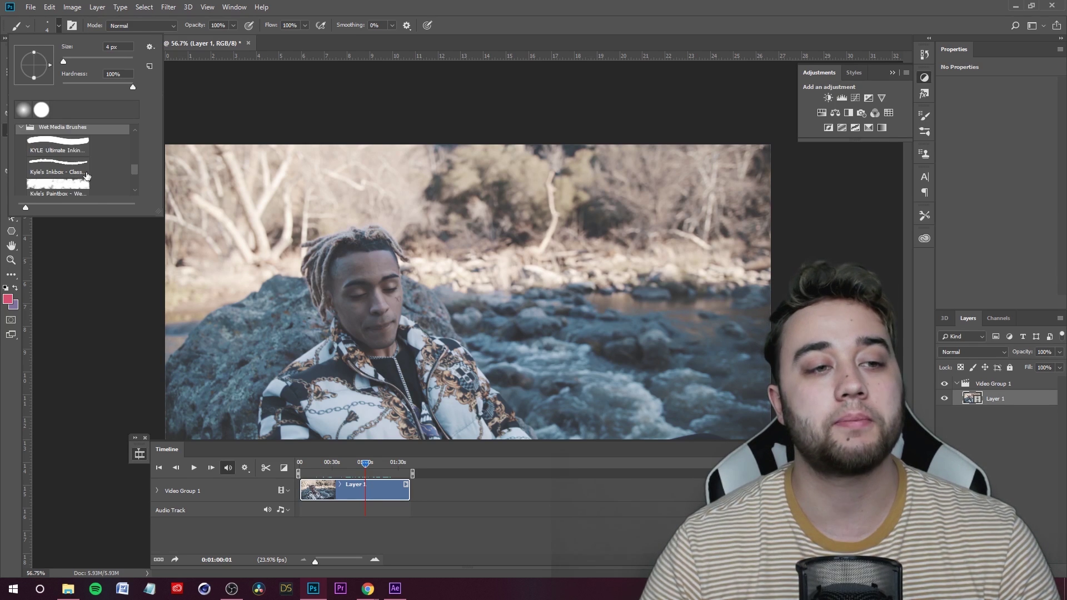
click(50, 162)
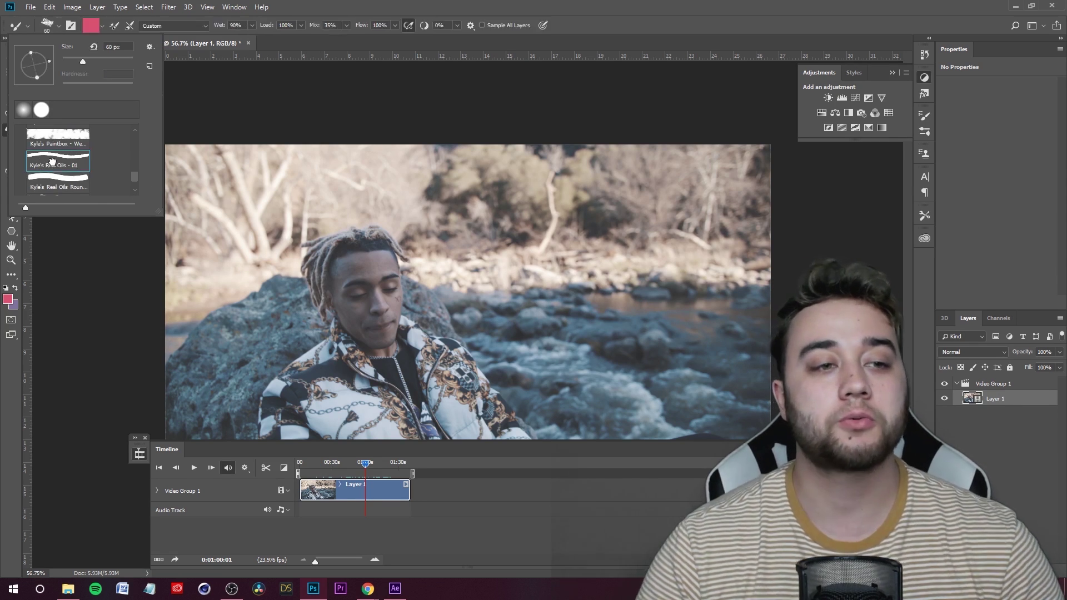
Paint pink and purple looping test strokes across the trees and hair
mouse_move(267, 281)
mouse_down()
mouse_move(294, 217)
mouse_move(611, 247)
mouse_move(417, 186)
mouse_up()
scroll(305, 223, up, 5)
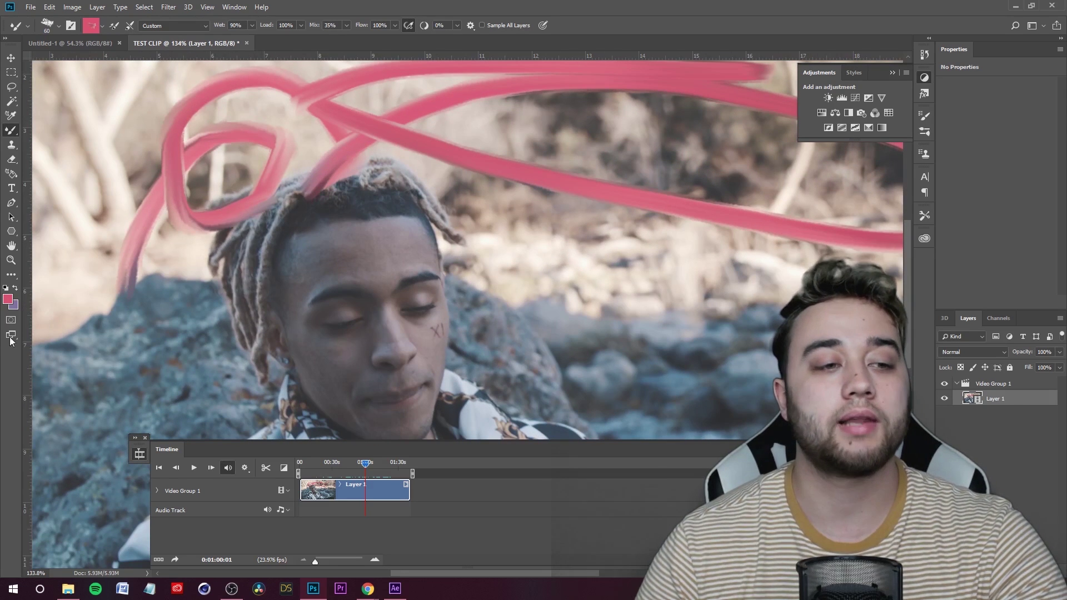
mouse_move(219, 229)
mouse_down()
mouse_move(155, 167)
mouse_move(356, 128)
mouse_move(790, 194)
mouse_up()
scroll(308, 172, down, 3)
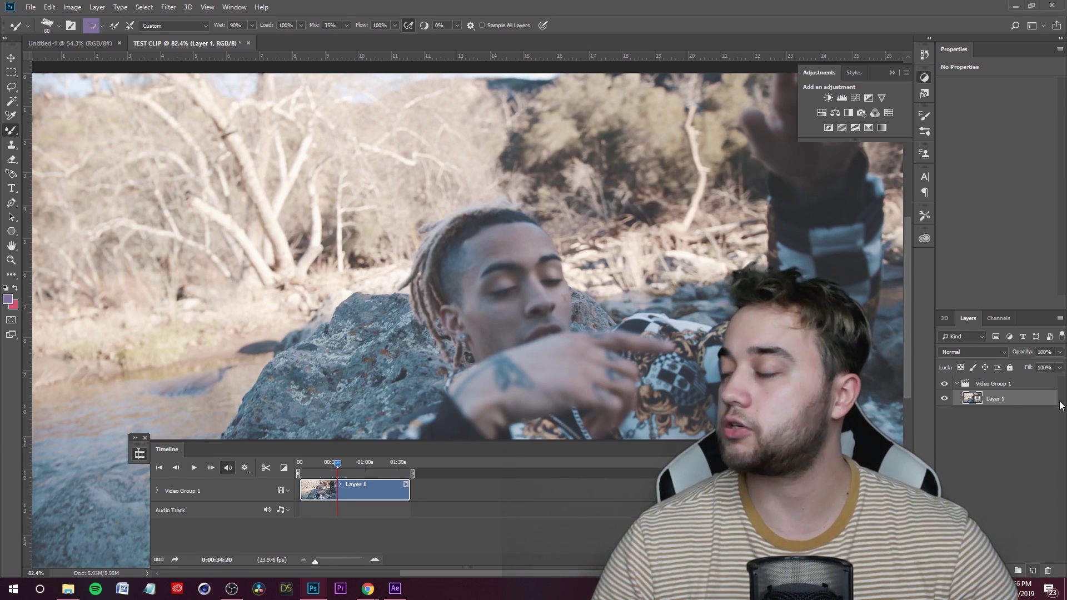
Create a new Layer 2 above Video Group 1 and zoom the canvas to 100%
key(ctrl+shift+alt+n)
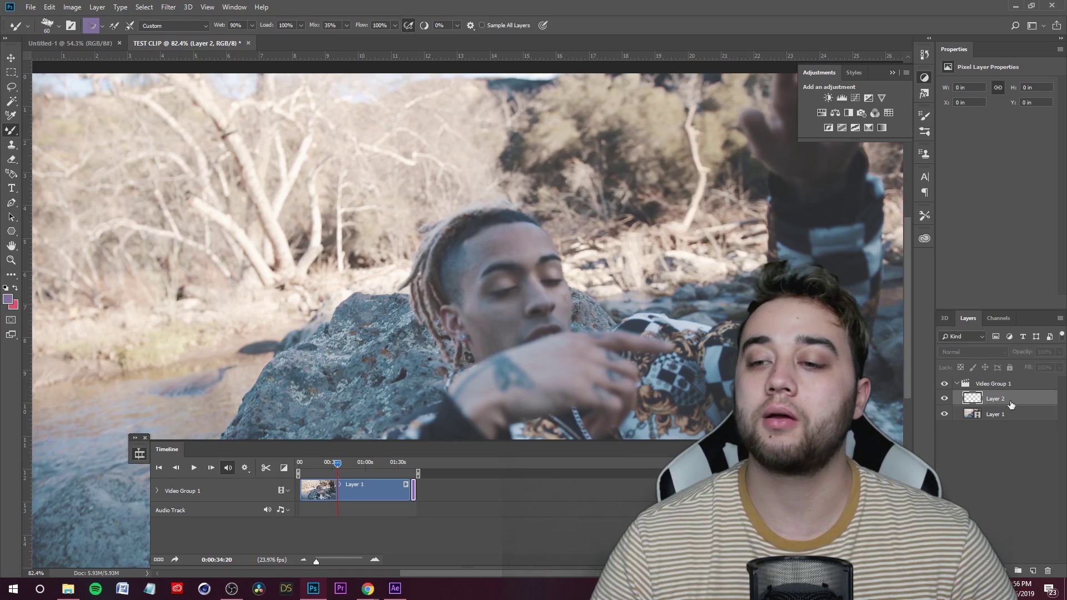
drag(984, 377, 984, 382)
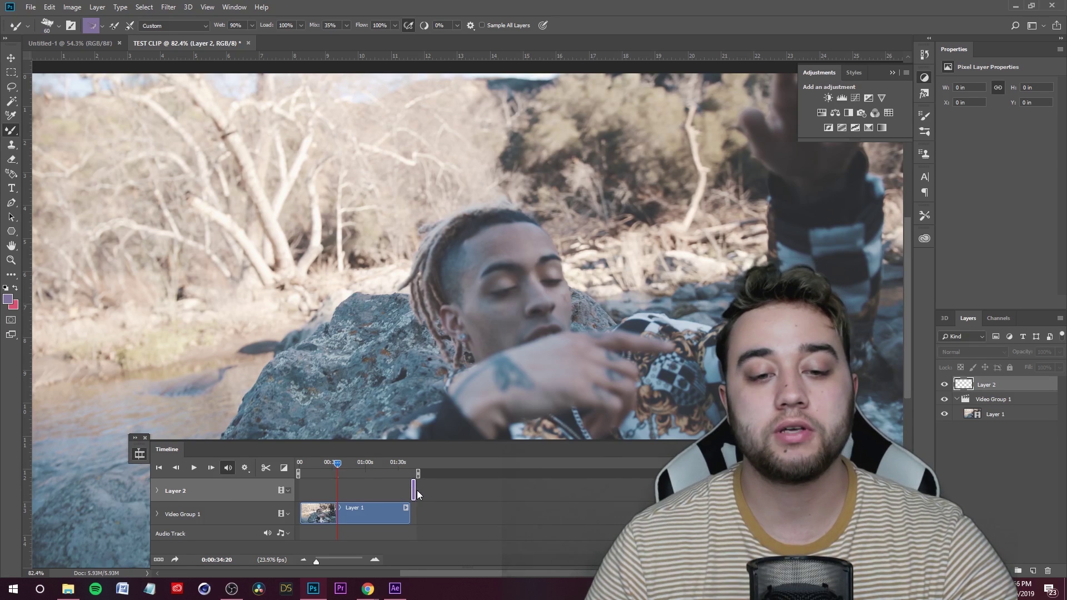
key(ctrl+plus)
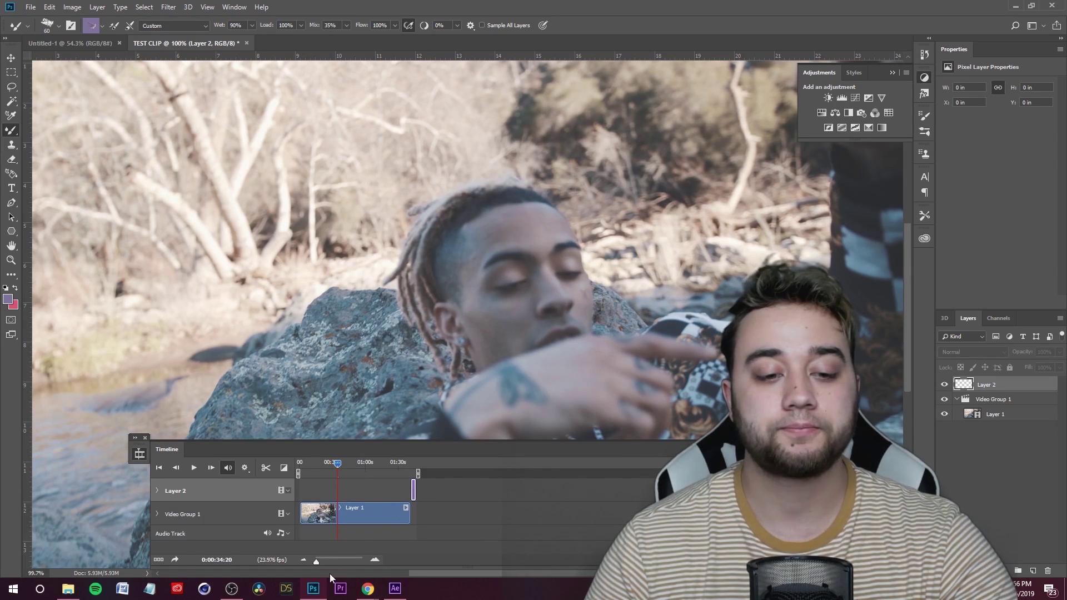
drag(315, 562, 320, 560)
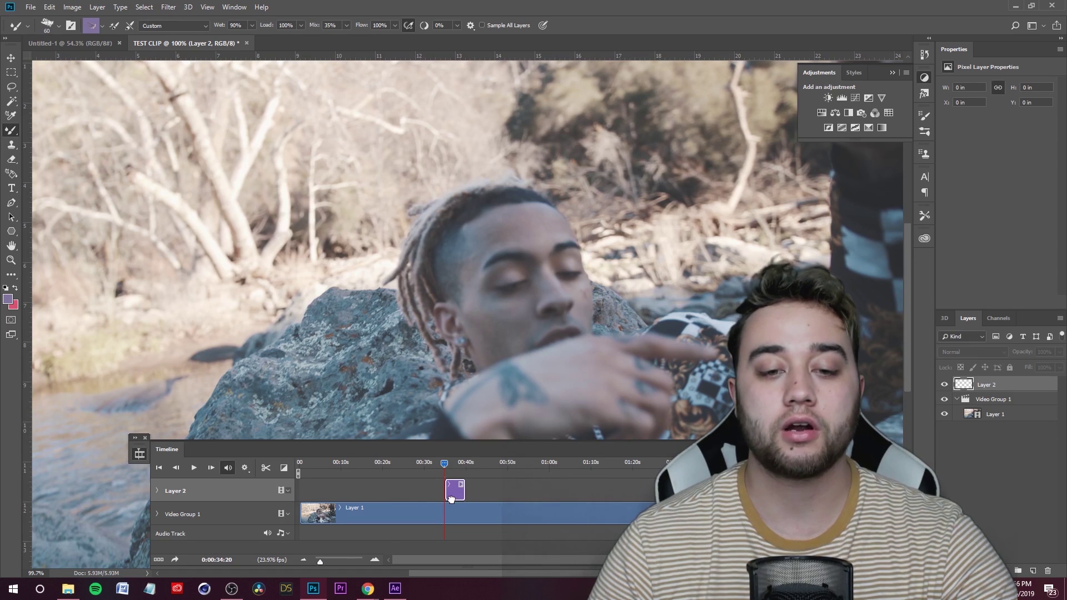
scroll(455, 191, down, 1)
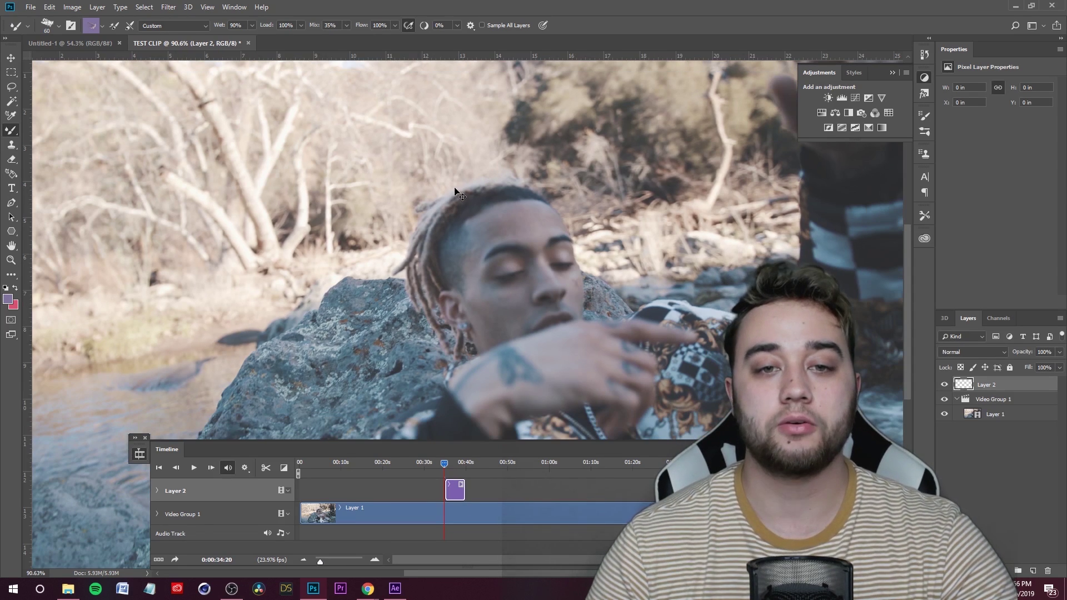
Undo a purple test stroke, swap colours, and stretch the Layer 2 clip along the timeline
drag(451, 149, 735, 134)
scroll(500, 212, down, 1)
key(ctrl+z)
key(x)
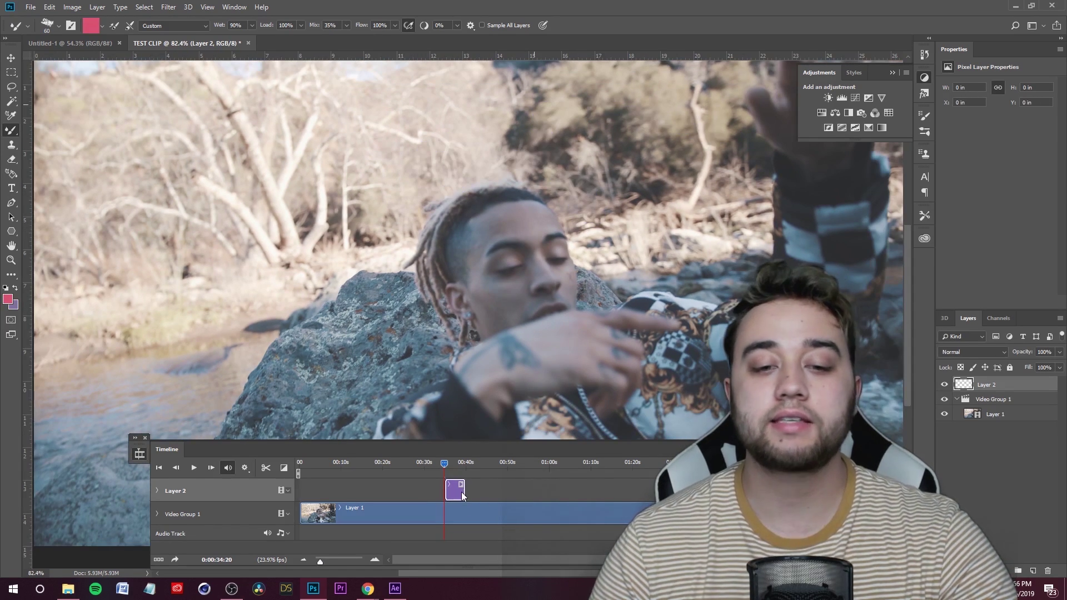
drag(464, 492, 450, 492)
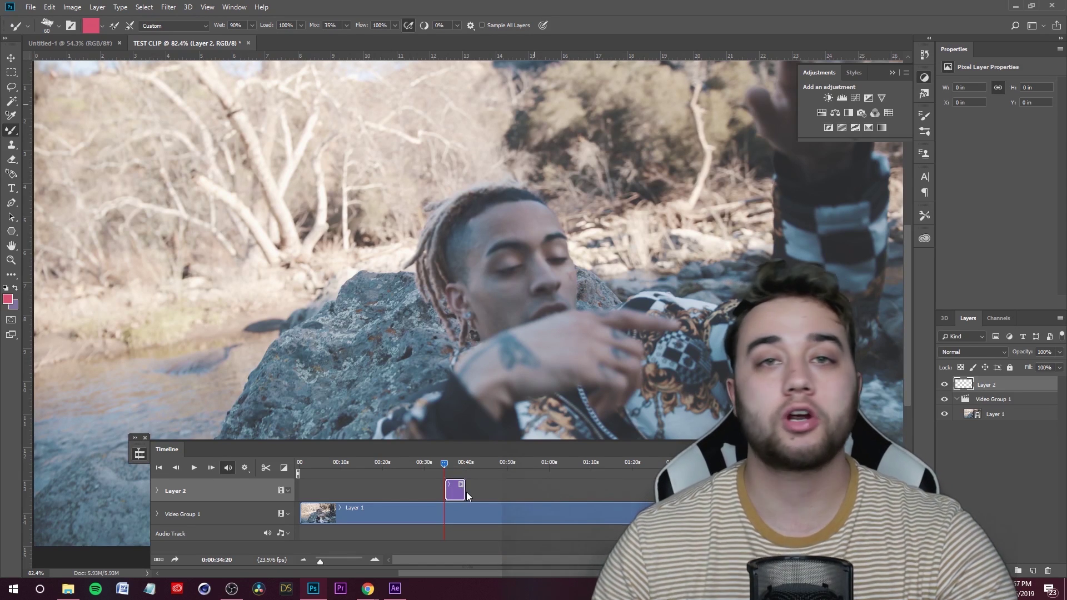
drag(465, 492, 622, 489)
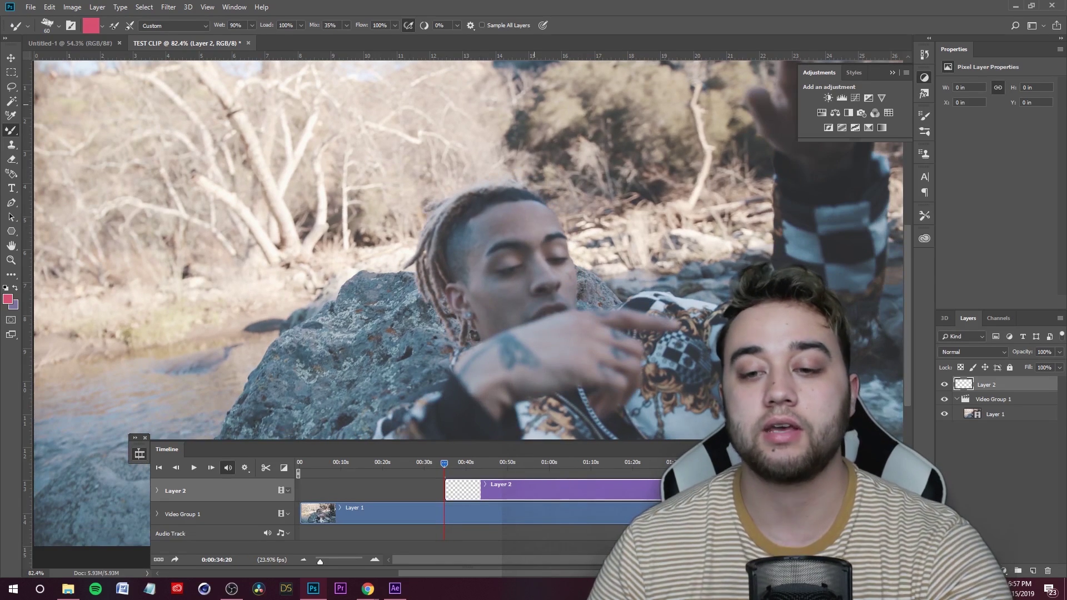
Split the Layer 2 clip at the playhead seven times, advancing one frame between cuts
click(891, 449)
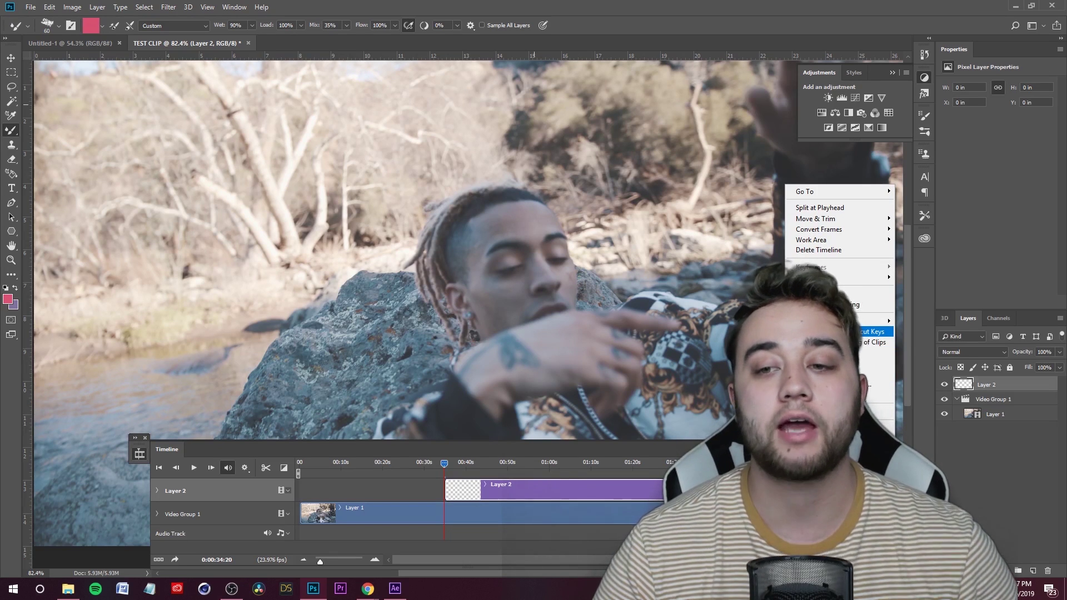
click(891, 449)
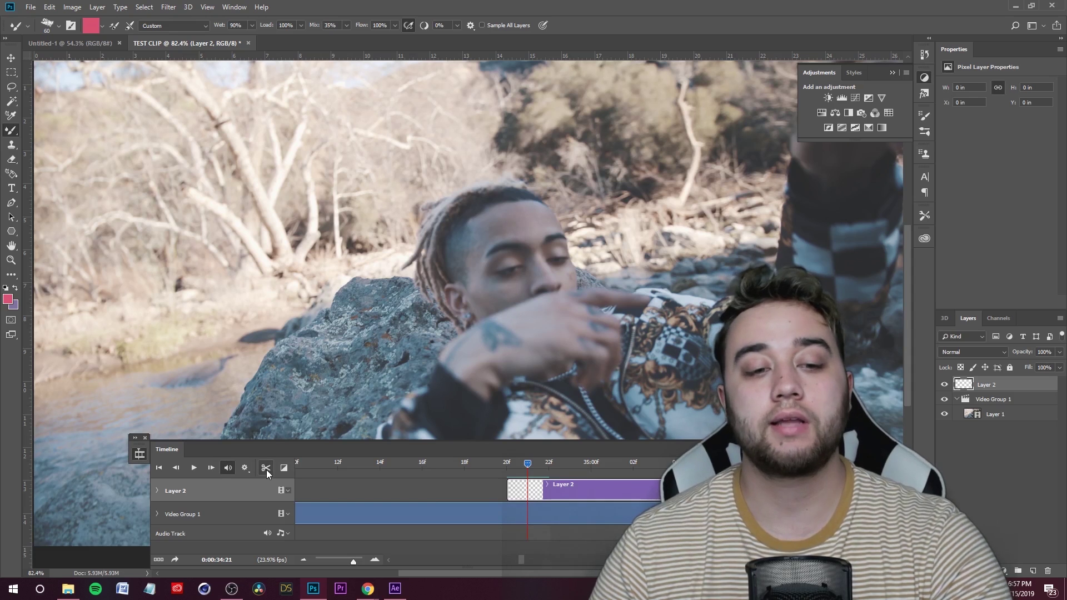
click(265, 469)
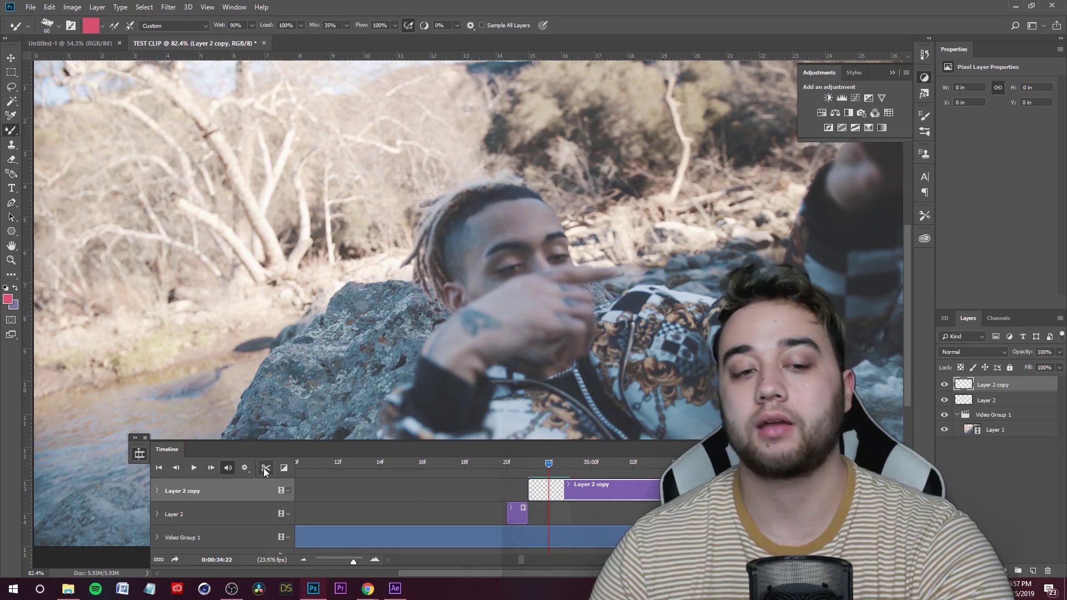
click(266, 469)
key(Right)
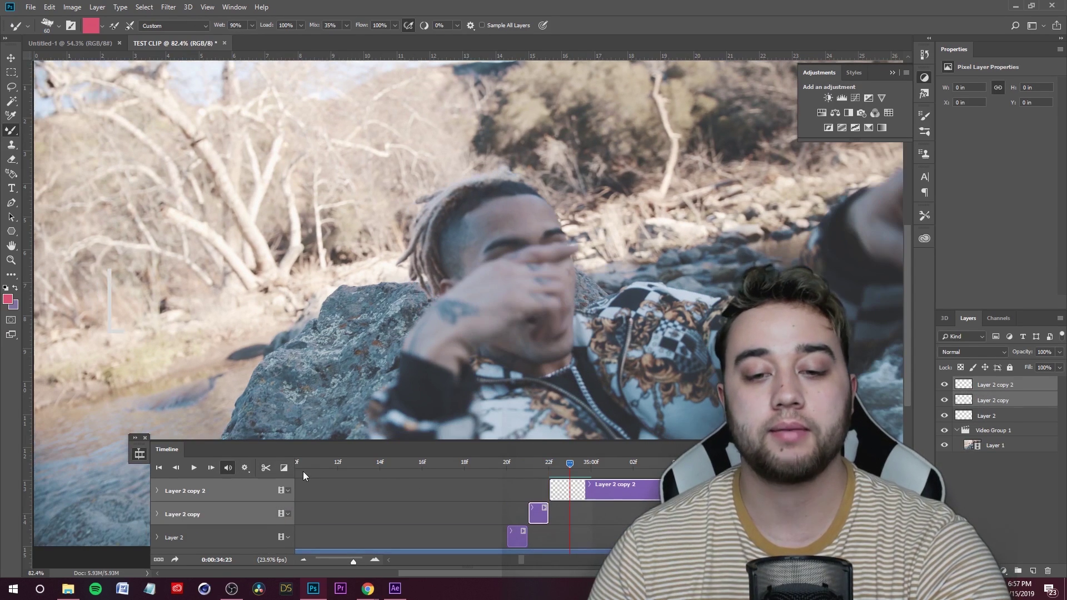
click(265, 469)
key(Right)
click(265, 469)
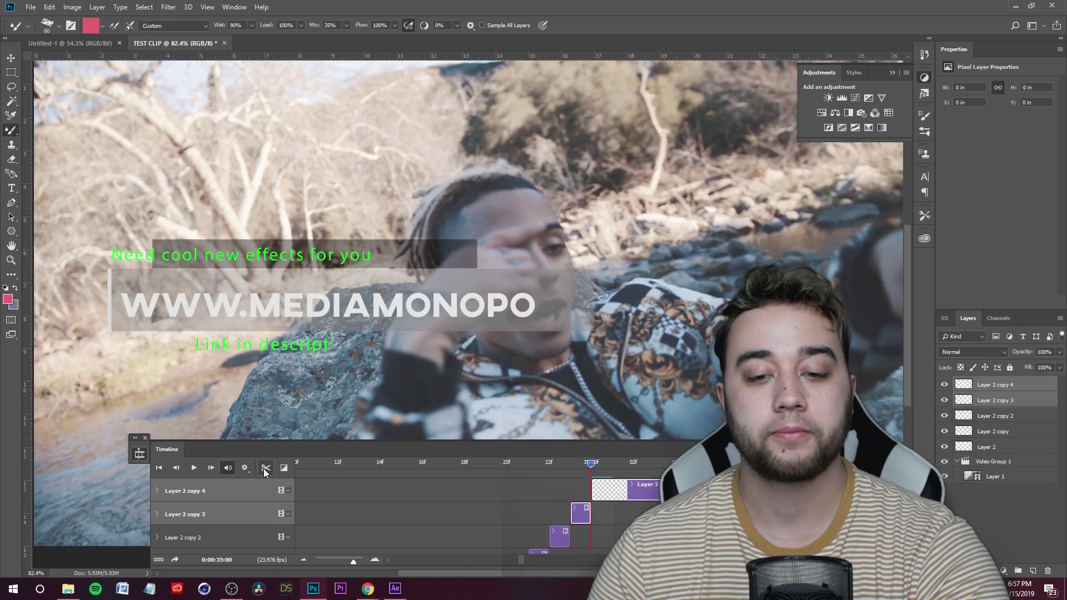
key(Right)
click(266, 469)
key(Right)
click(266, 469)
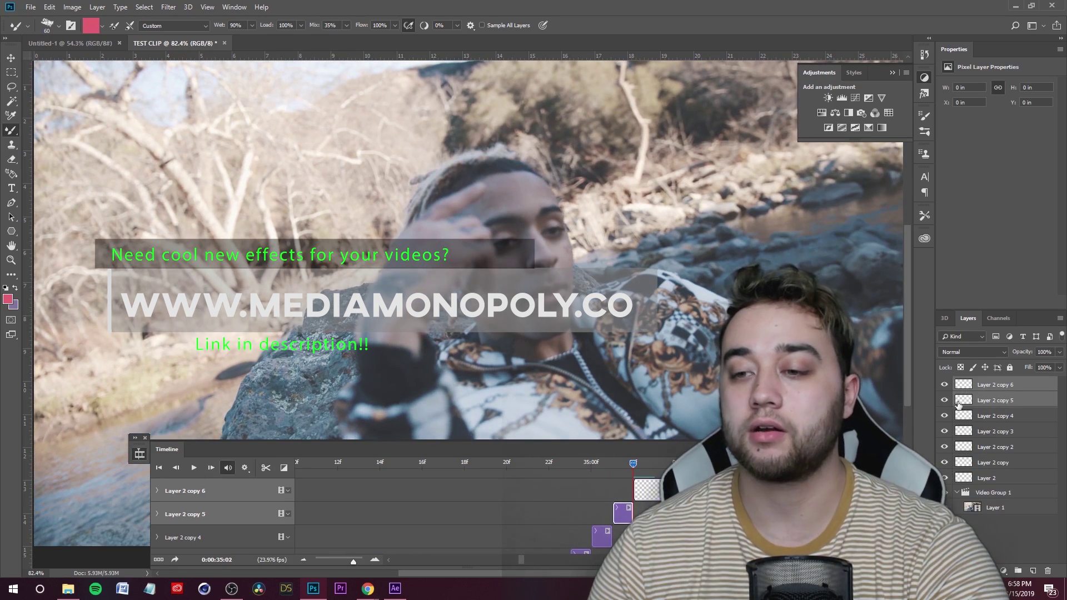
key(Right)
click(265, 469)
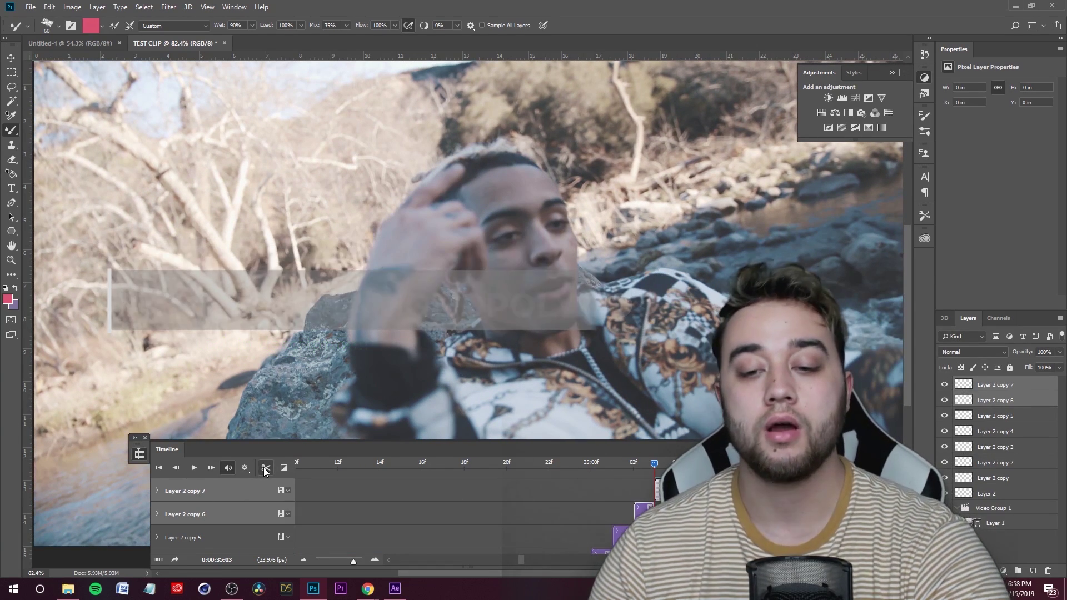
Continue frame-by-frame splits up to Layer 2 copy 14, then zoom the timeline out
key(Right)
click(266, 470)
key(Right)
click(266, 470)
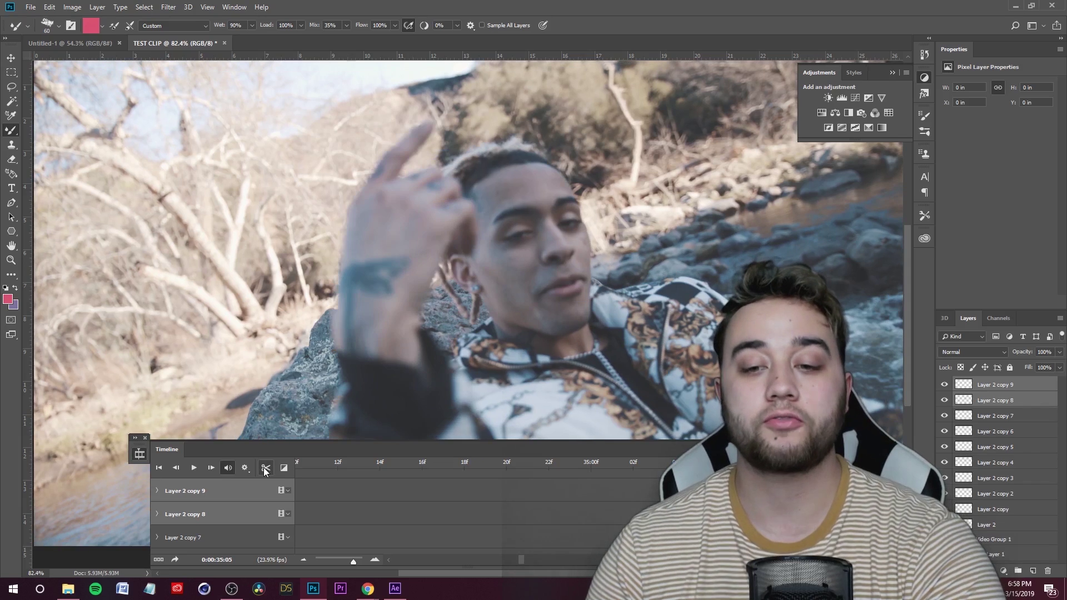
key(Right)
click(266, 470)
key(Right)
click(265, 471)
key(Right)
click(266, 470)
key(Right)
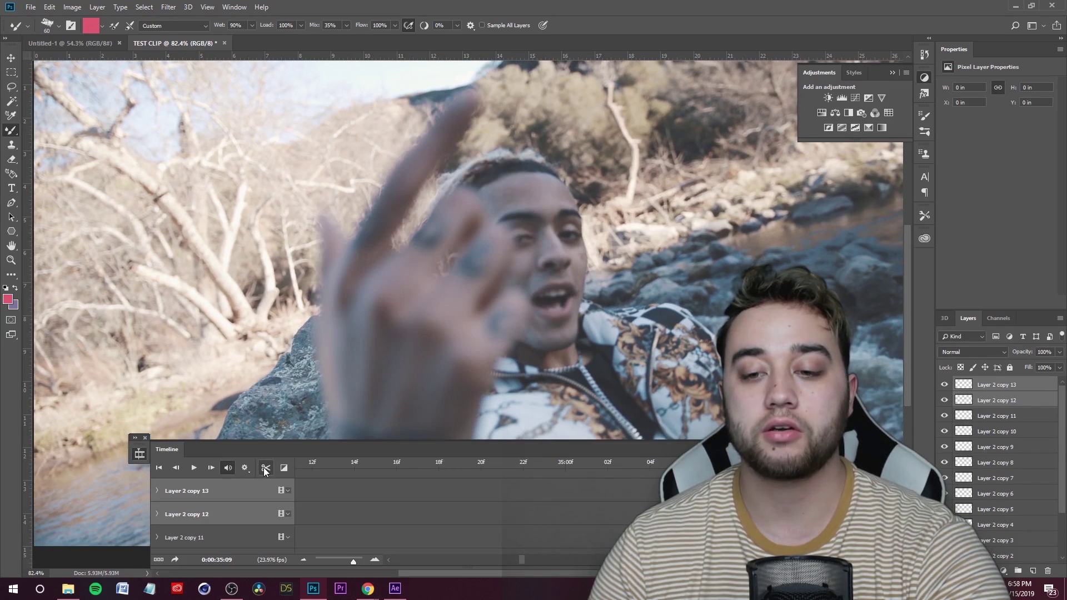
click(266, 470)
scroll(473, 303, down, 2)
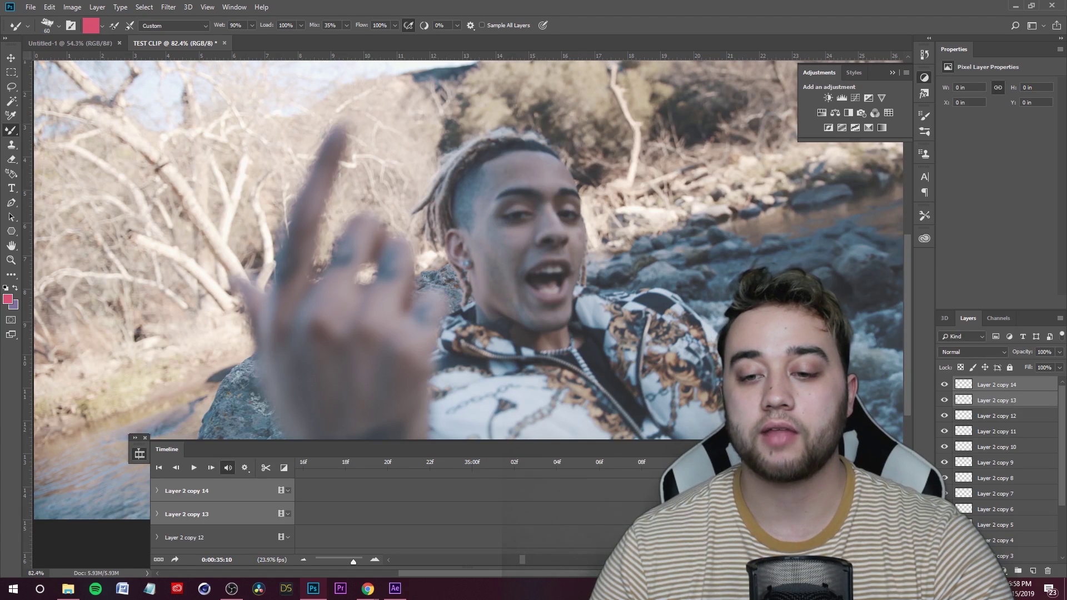
drag(352, 562, 339, 564)
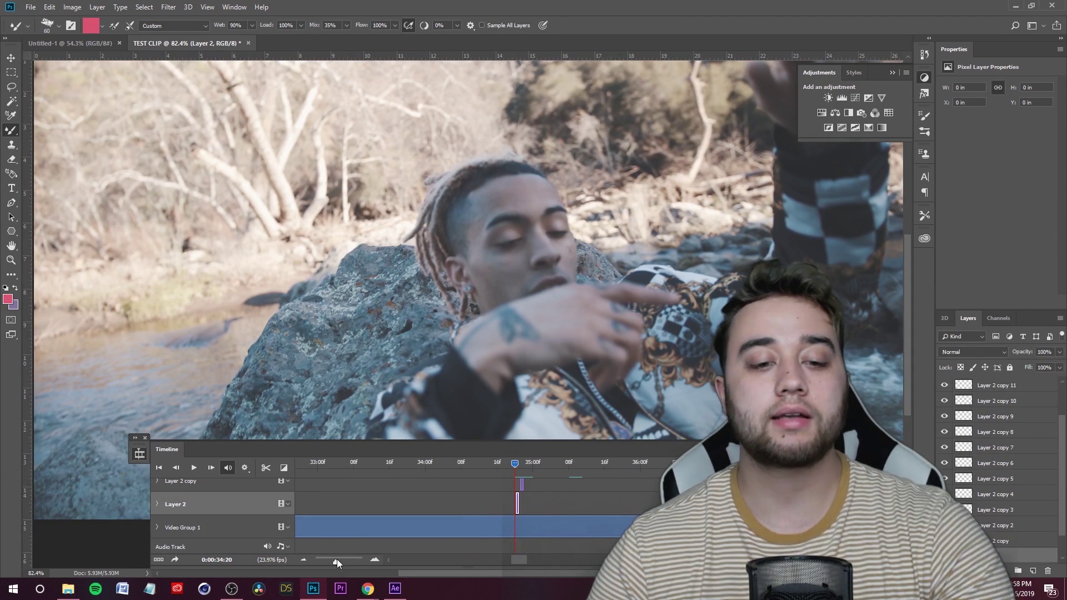
Set the brush to 28 px and paint purple and pink crosses over both eyes on Layer 2
drag(336, 561, 362, 560)
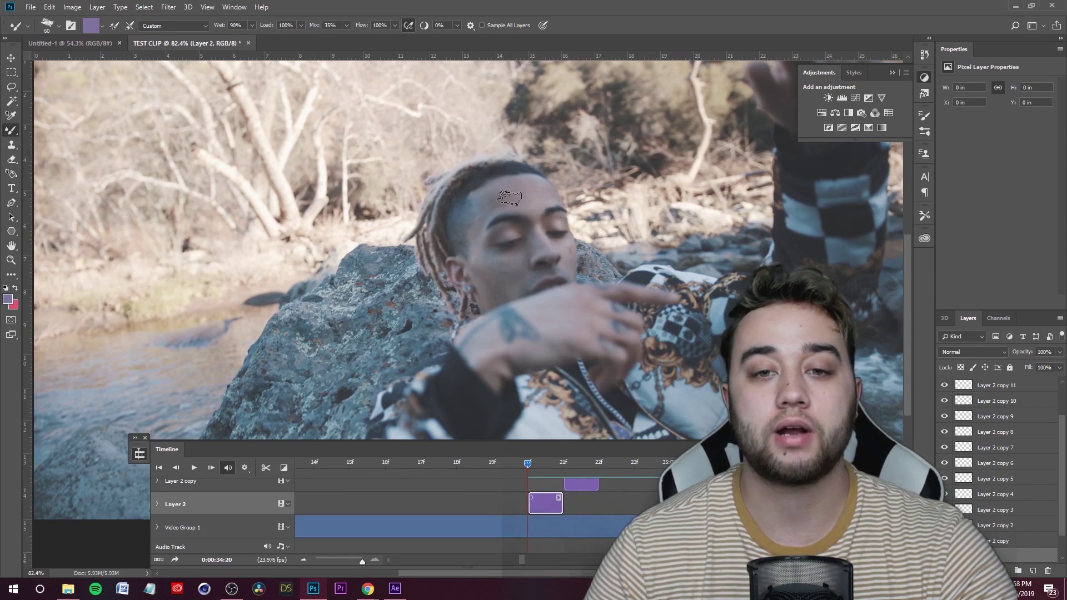
scroll(510, 198, up, 3)
click(58, 26)
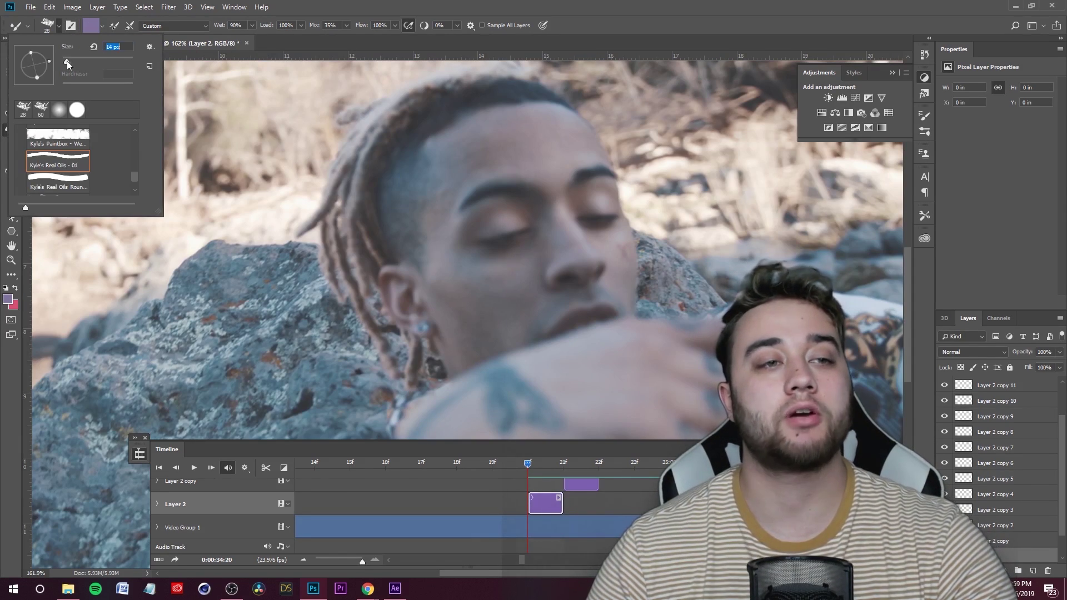
drag(69, 62, 72, 62)
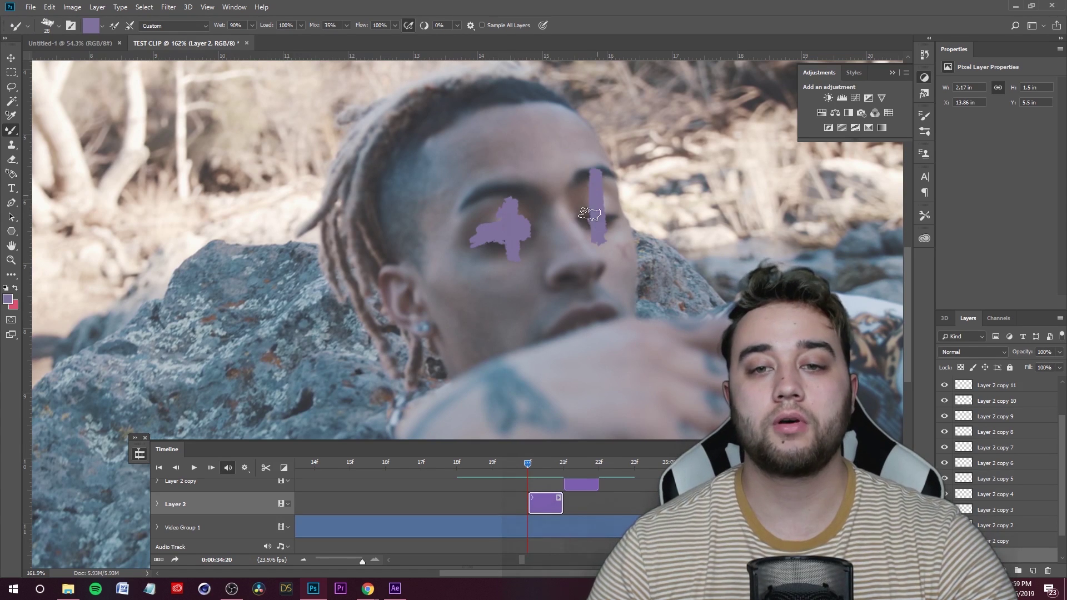
drag(629, 198, 568, 221)
click(15, 288)
mouse_move(508, 252)
mouse_down()
mouse_move(510, 215)
mouse_move(527, 227)
mouse_up()
drag(606, 176, 603, 261)
drag(572, 221, 609, 204)
On the next frame's Layer 2 copy, paint purple and pink crosses over both eyes
drag(528, 464, 562, 472)
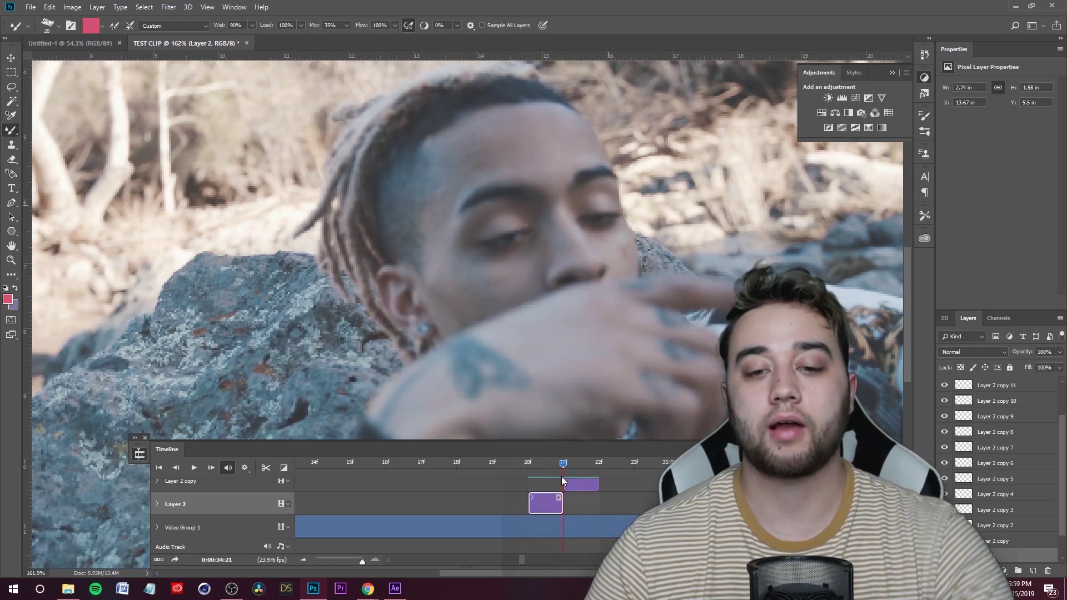
click(581, 486)
scroll(485, 225, left, 1)
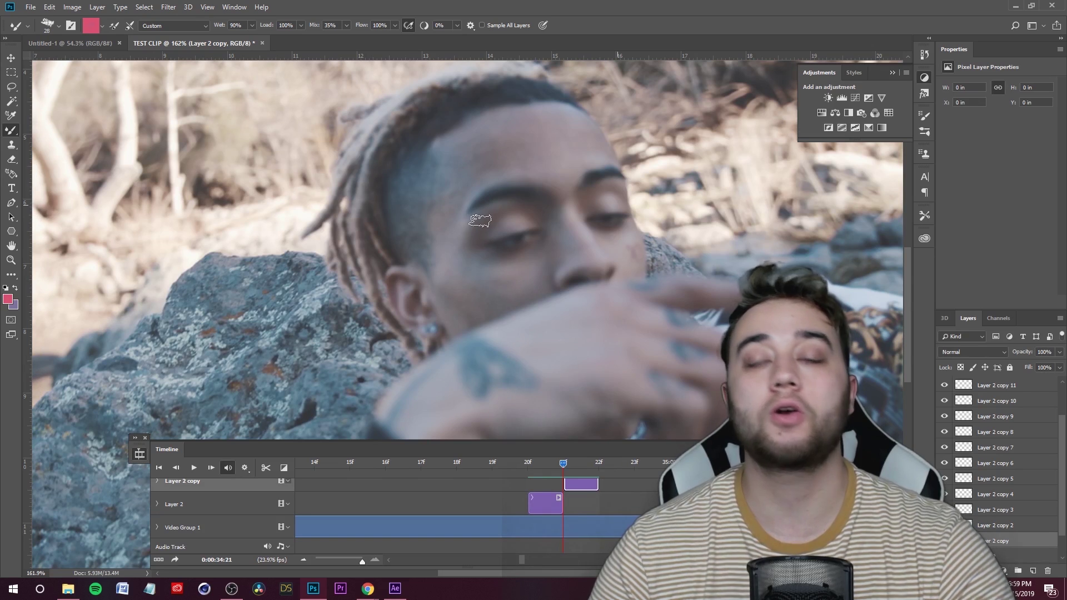
click(15, 288)
drag(522, 258, 521, 194)
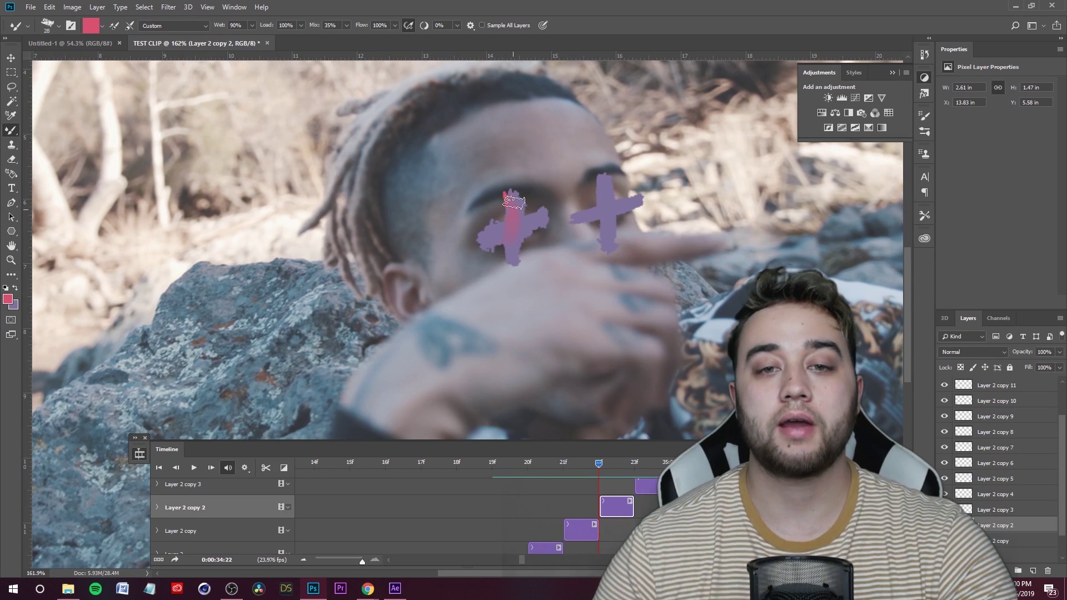
drag(511, 261, 514, 192)
drag(472, 239, 550, 225)
drag(608, 253, 610, 185)
drag(558, 225, 645, 192)
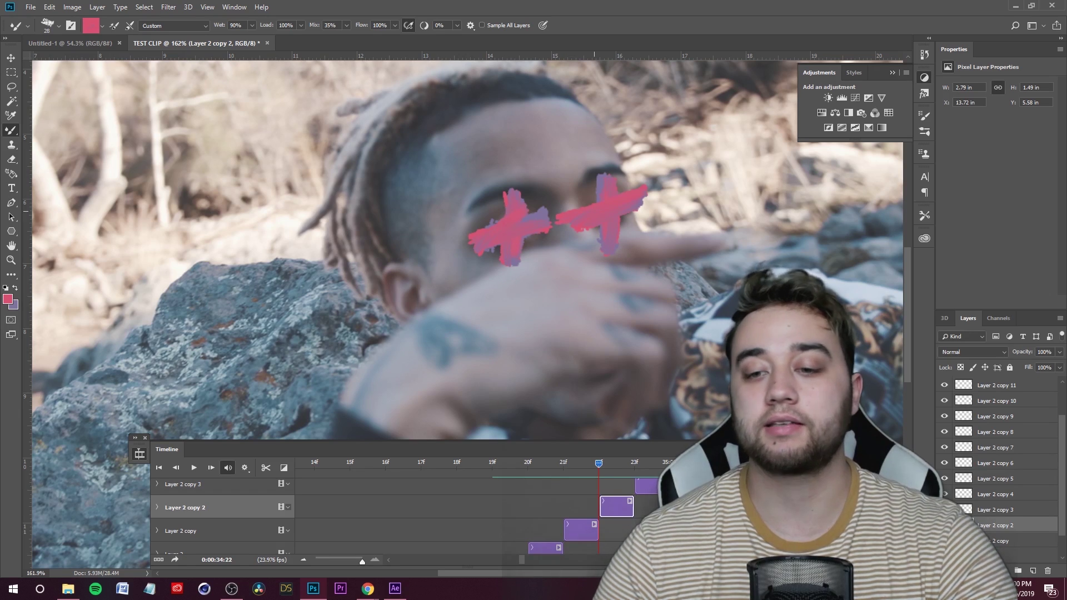
Move to frame 23f and paint a pink cross over the eye on Layer 2 copy 4
scroll(631, 495, up, 1)
click(620, 467)
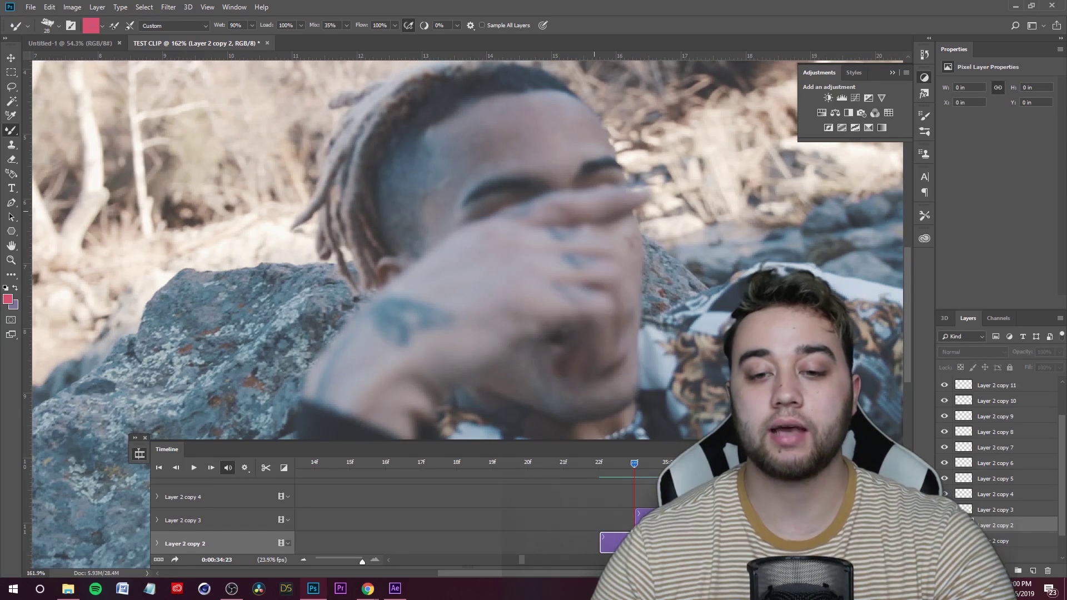
click(646, 518)
click(16, 288)
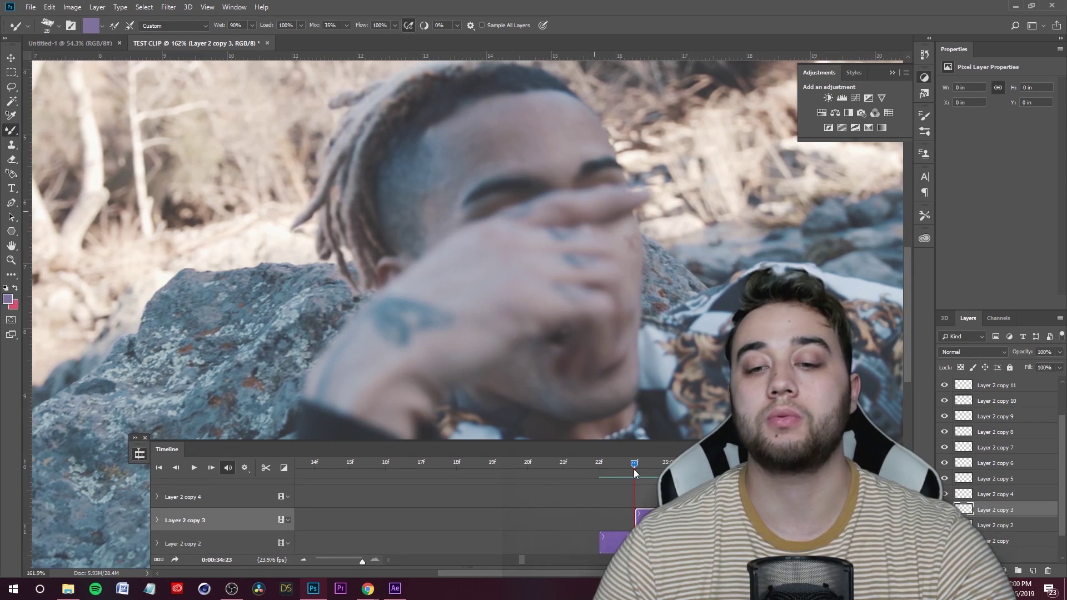
drag(634, 466, 669, 467)
click(679, 495)
click(16, 288)
drag(595, 151, 608, 241)
drag(565, 210, 631, 191)
Review the crosses between frames 21f and 23f, then select the Layer 2 copy clip at frame 21
mouse_move(669, 465)
mouse_down()
mouse_move(508, 485)
mouse_move(539, 473)
mouse_up()
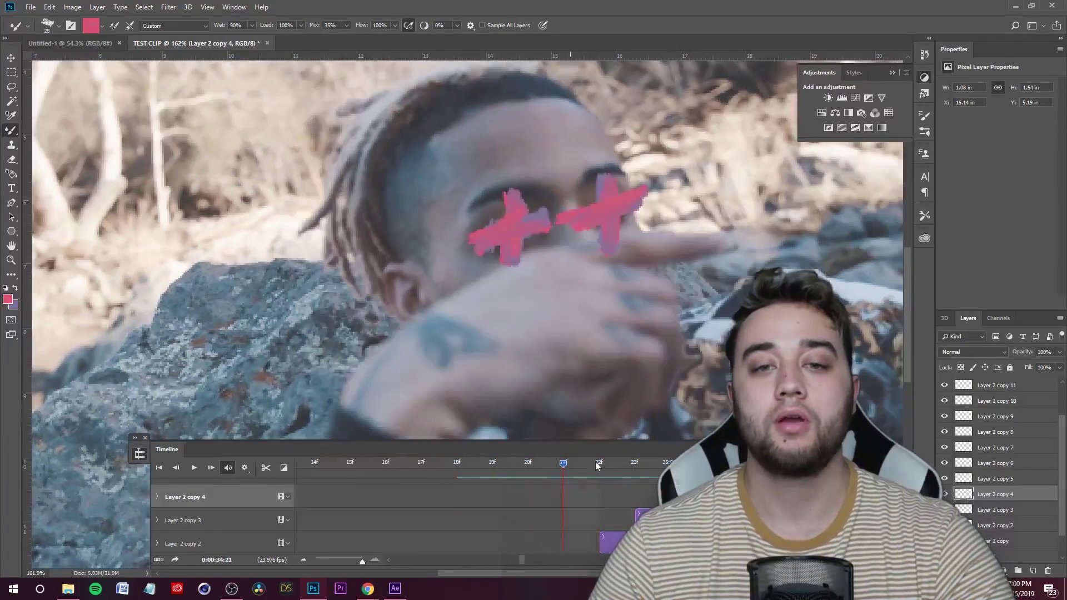
mouse_move(596, 462)
mouse_down()
mouse_move(554, 482)
mouse_move(626, 460)
mouse_move(570, 483)
mouse_move(586, 480)
mouse_up()
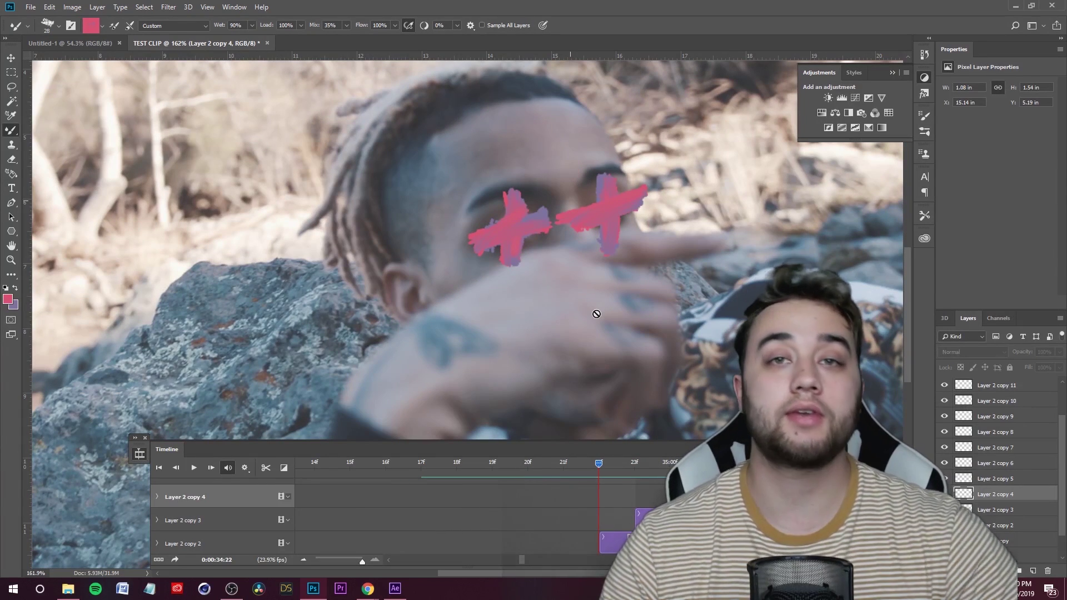
scroll(1000, 472, down, 1)
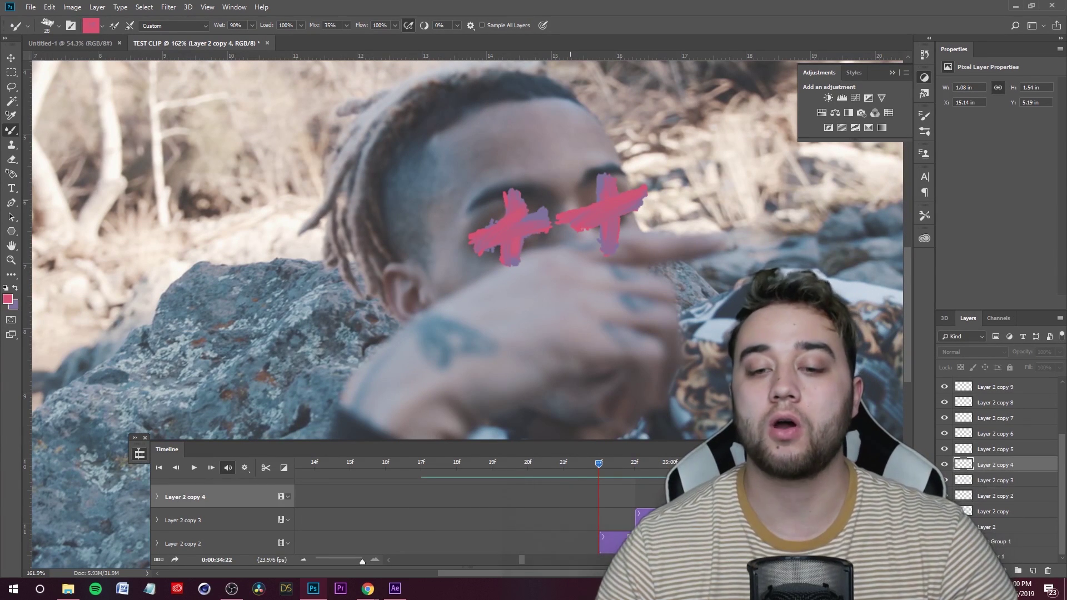
scroll(695, 522, down, 2)
scroll(695, 523, up, 1)
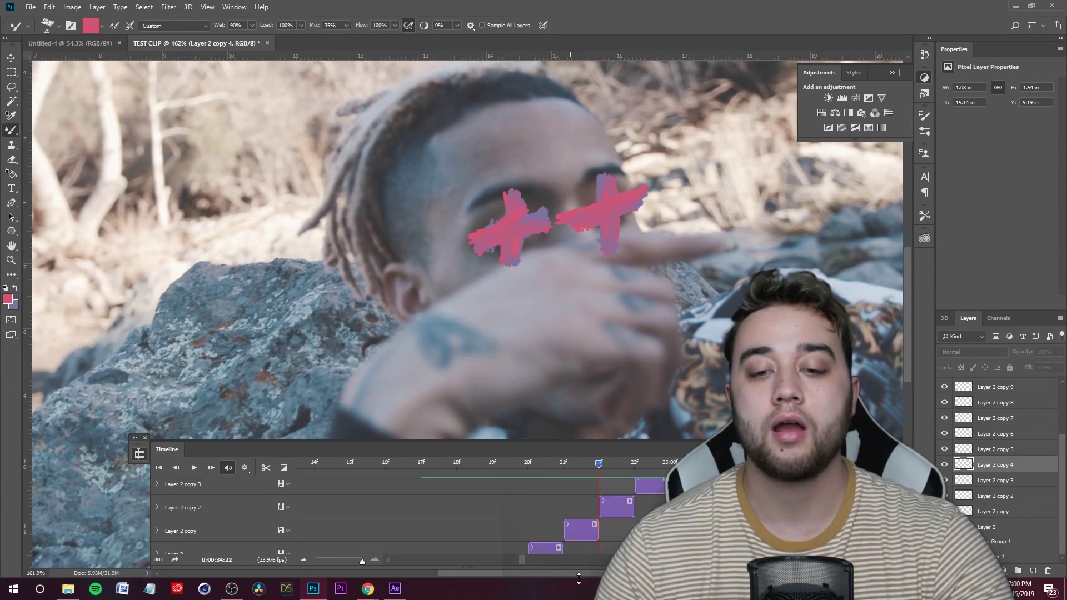
click(666, 539)
click(581, 531)
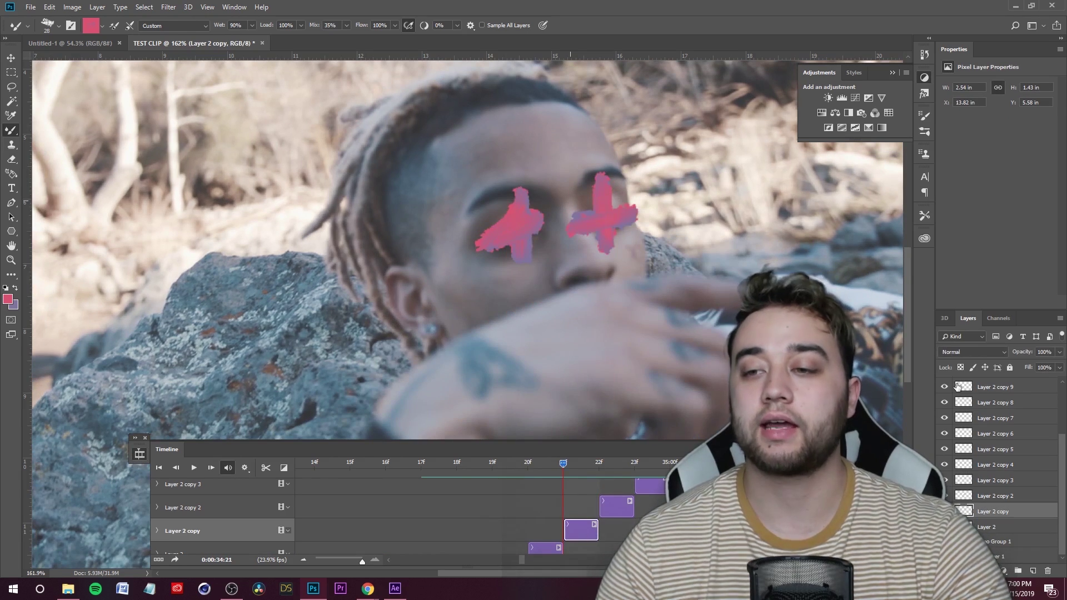
Add Outer Glow and Bevel & Emboss styles to Layer 2 copy, discarding trial Drop Shadow and Stroke
double_click(1022, 512)
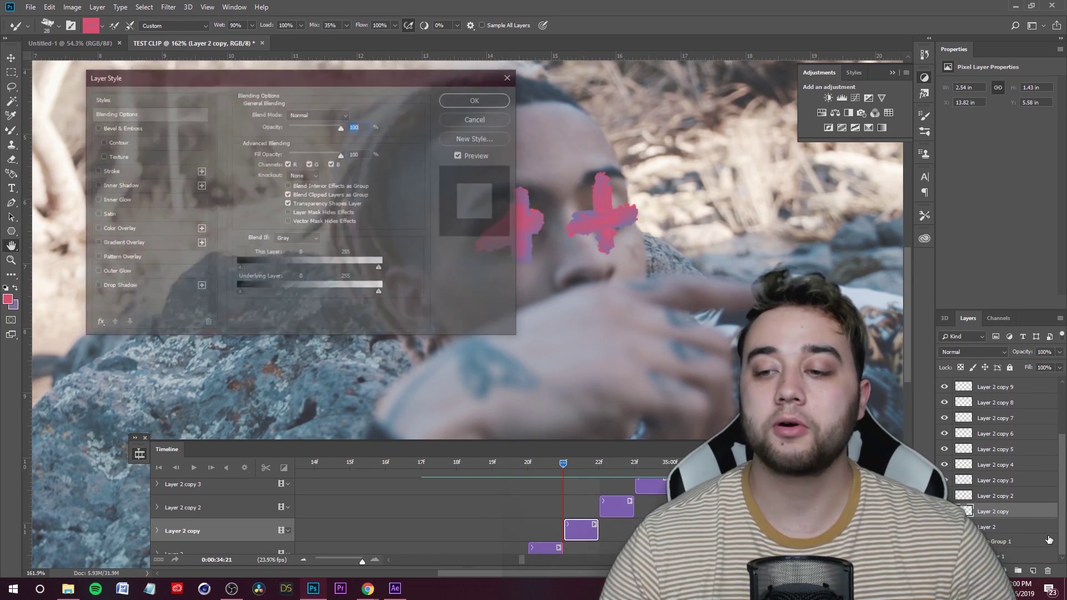
drag(196, 74, 236, 140)
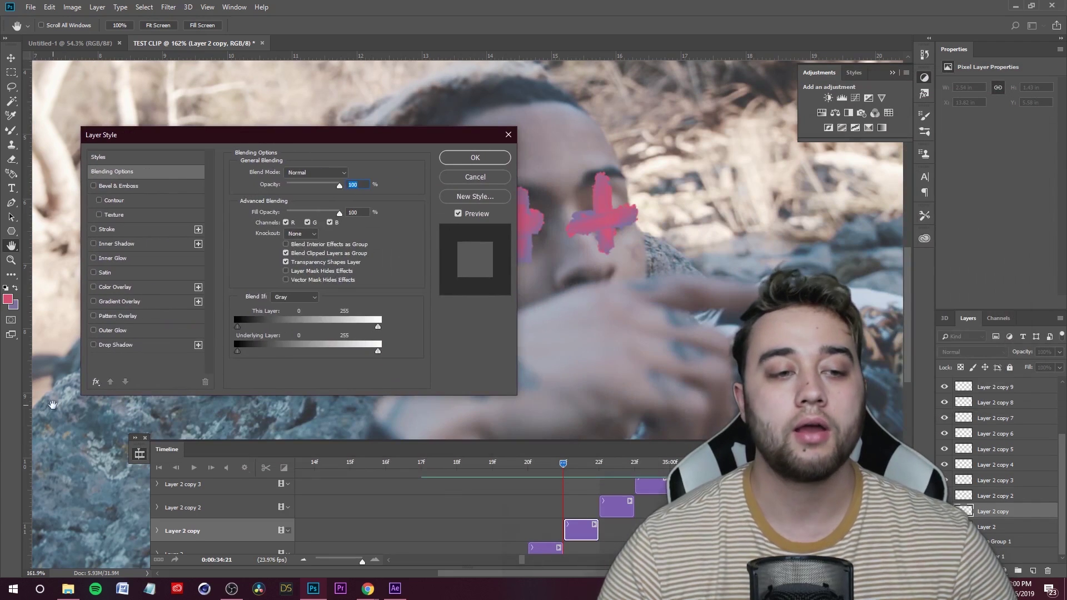
click(93, 344)
click(92, 345)
click(92, 345)
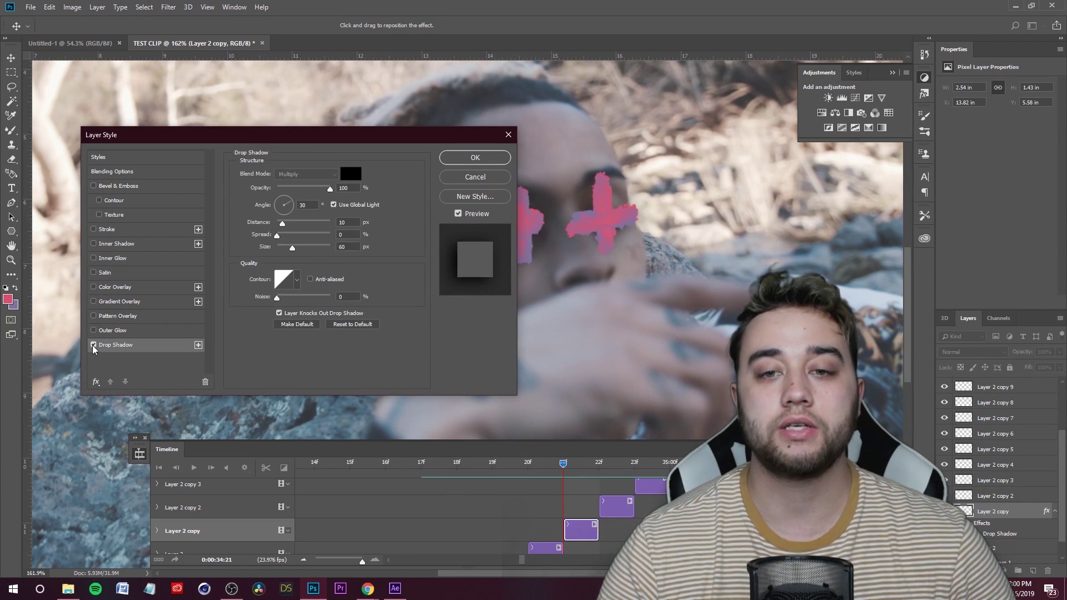
click(93, 345)
click(93, 330)
mouse_move(338, 134)
mouse_down()
mouse_move(204, 141)
mouse_move(763, 234)
mouse_move(828, 195)
mouse_up()
click(643, 289)
click(643, 289)
click(643, 246)
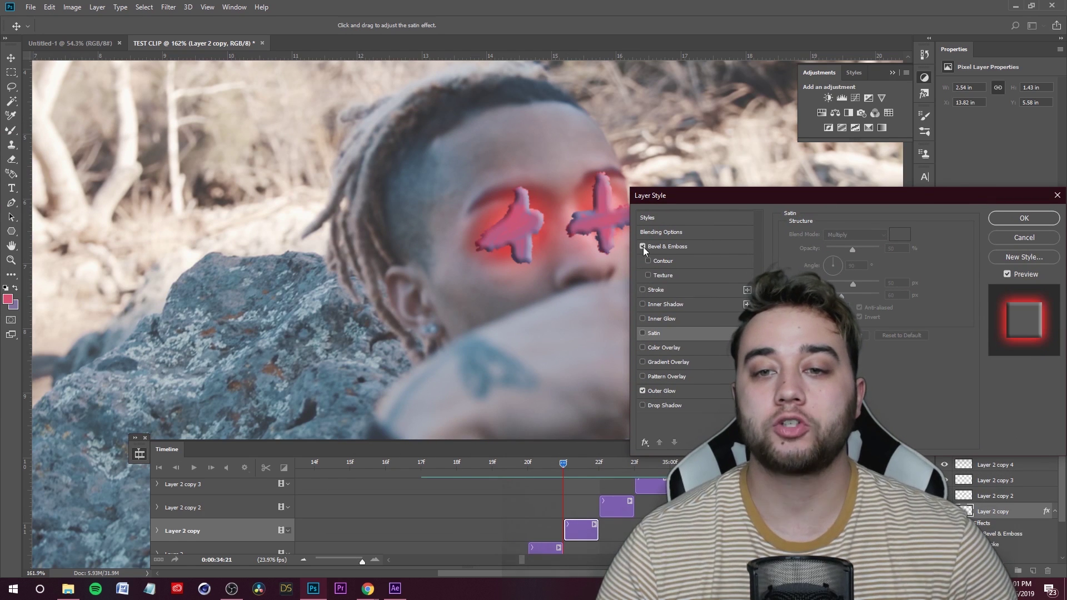
drag(665, 209, 299, 272)
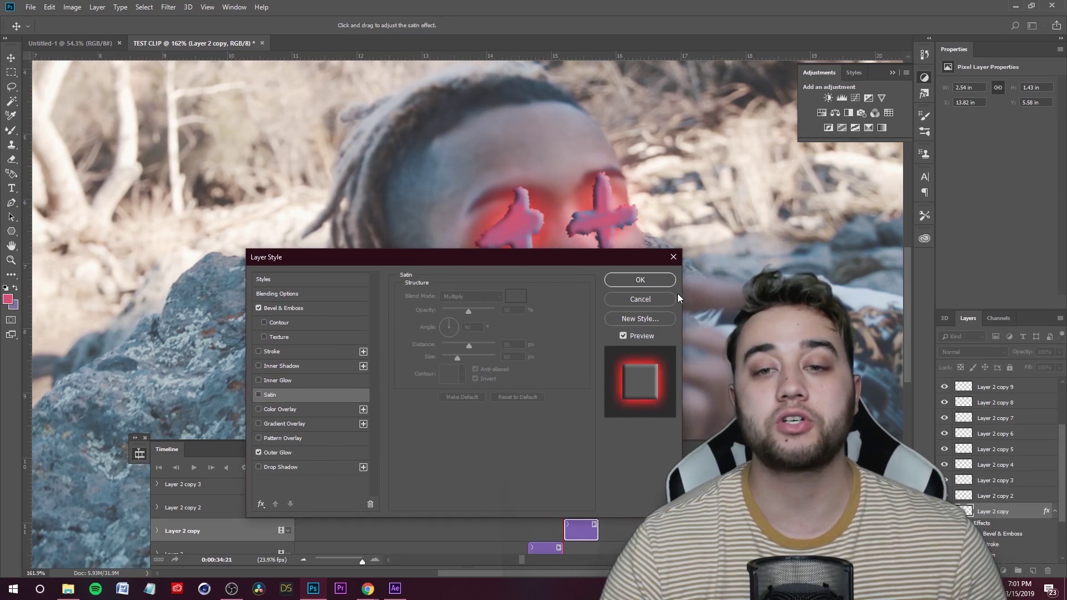
click(648, 279)
Keep Layer 2 copy at 100% opacity after trying 59%, and set its blend mode to Soft Light
scroll(981, 511, down, 2)
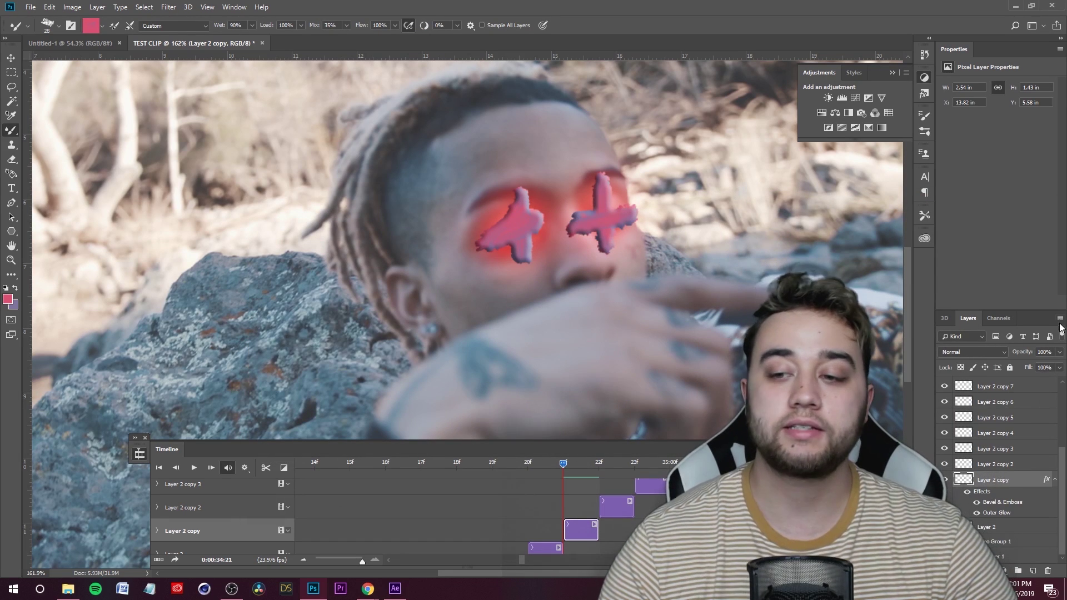
click(1059, 352)
mouse_move(1045, 366)
mouse_down()
mouse_move(1027, 372)
mouse_move(1062, 367)
mouse_up()
click(984, 352)
click(985, 185)
click(989, 351)
click(962, 266)
click(970, 352)
click(964, 217)
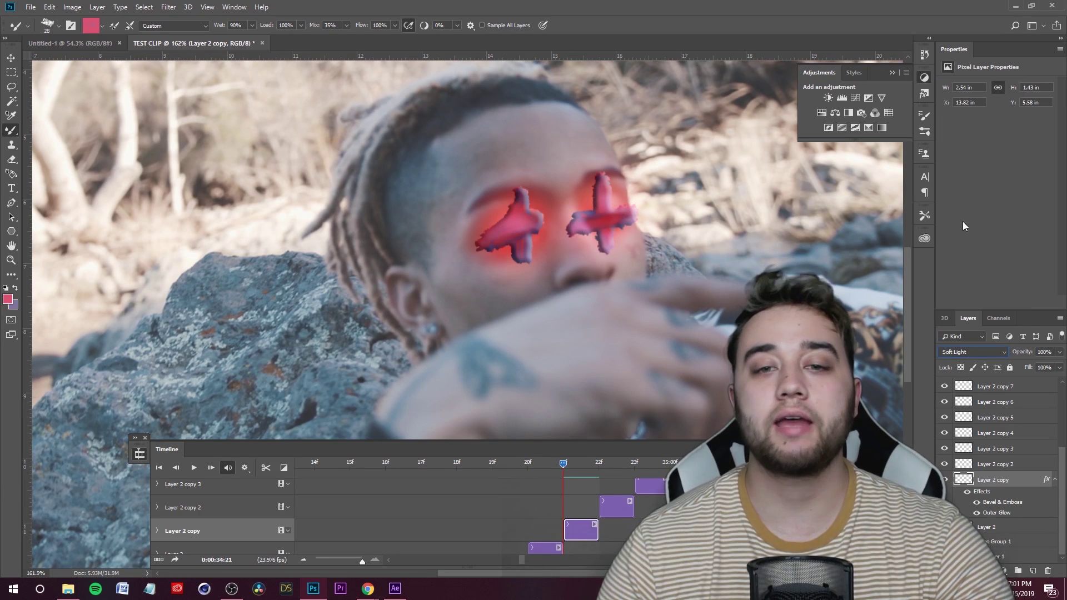
drag(567, 464, 556, 509)
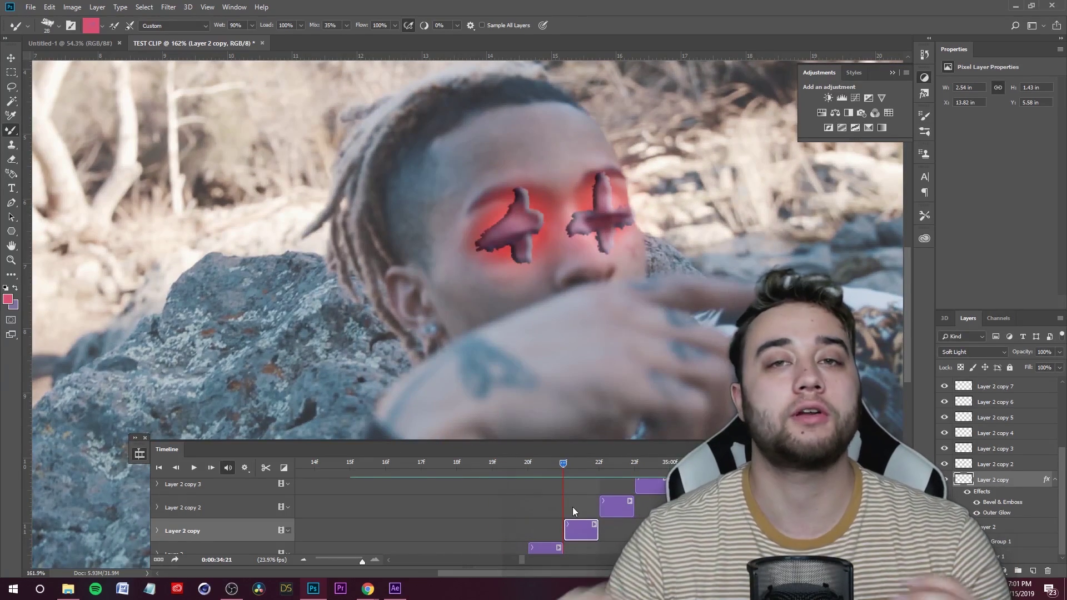
scroll(574, 511, down, 1)
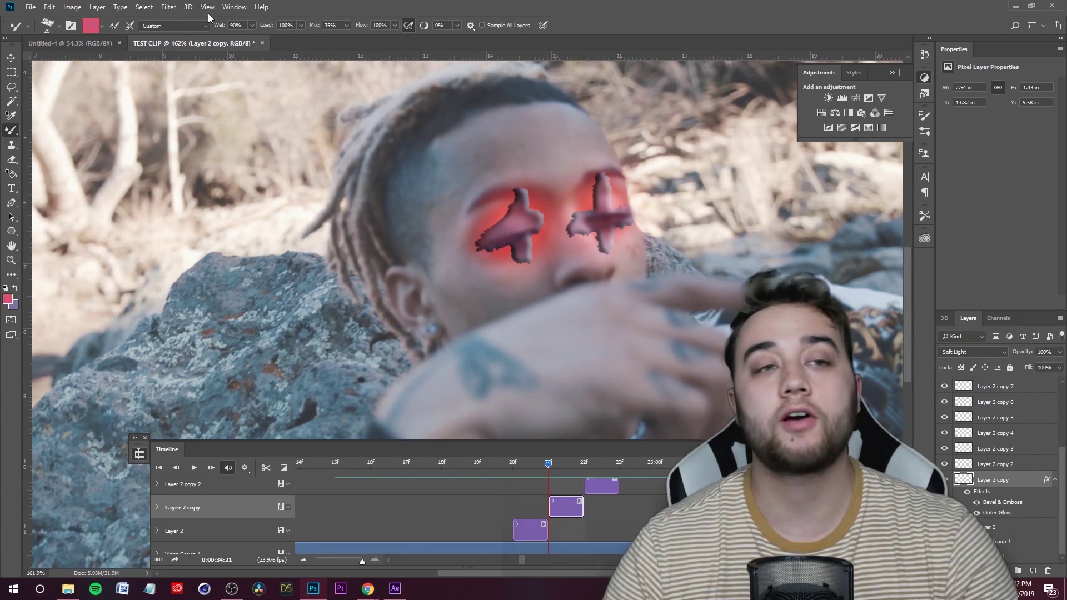
Run Filter > Stylize > Wind on the eye crosses, then scrub back to 0:00:34:19
click(170, 7)
mouse_move(281, 206)
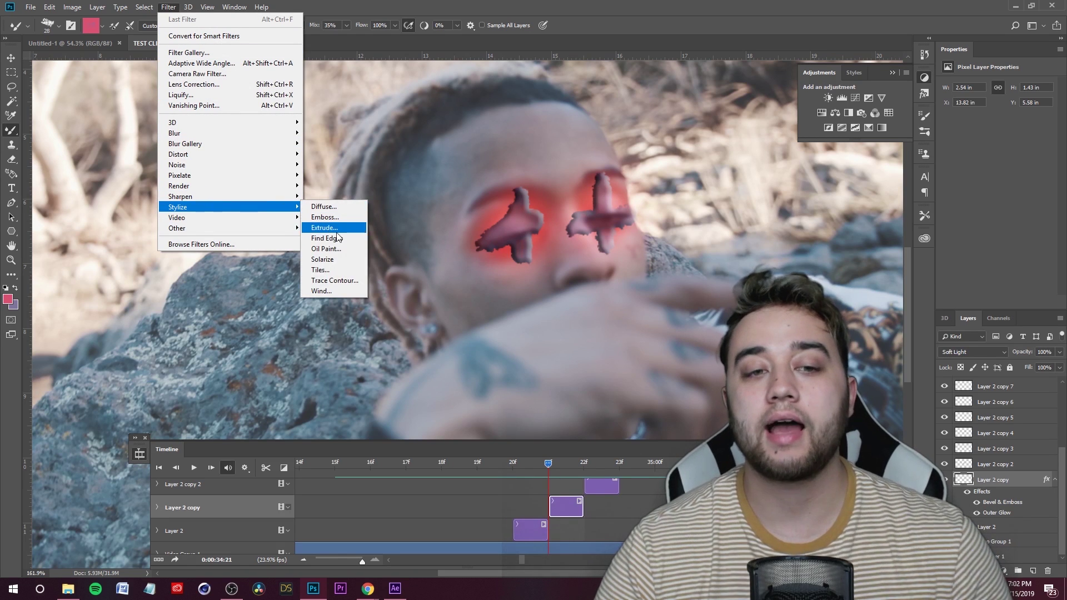
click(326, 291)
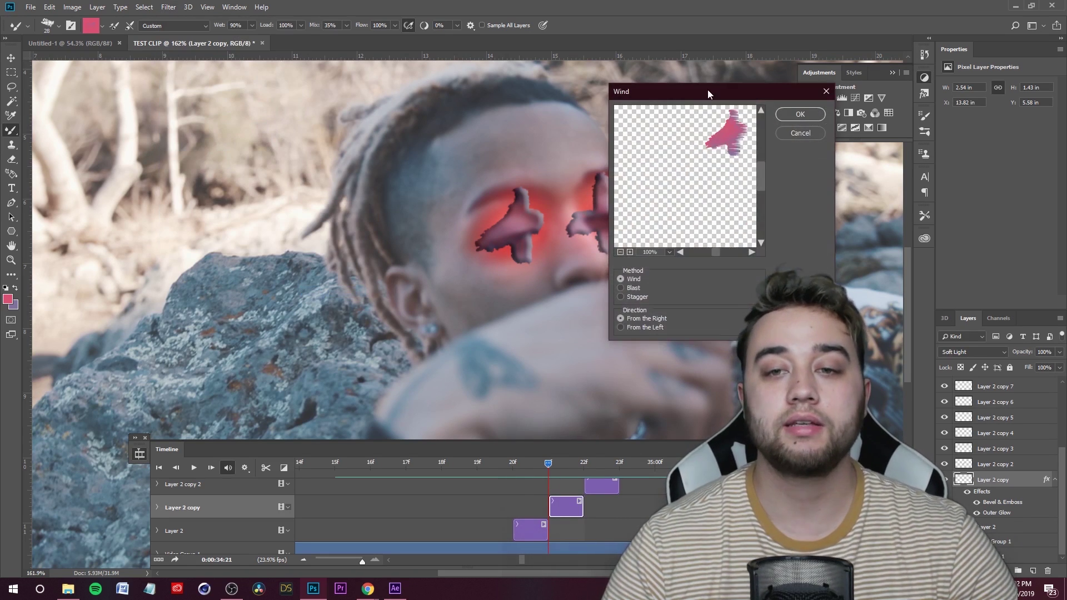
drag(692, 98, 300, 145)
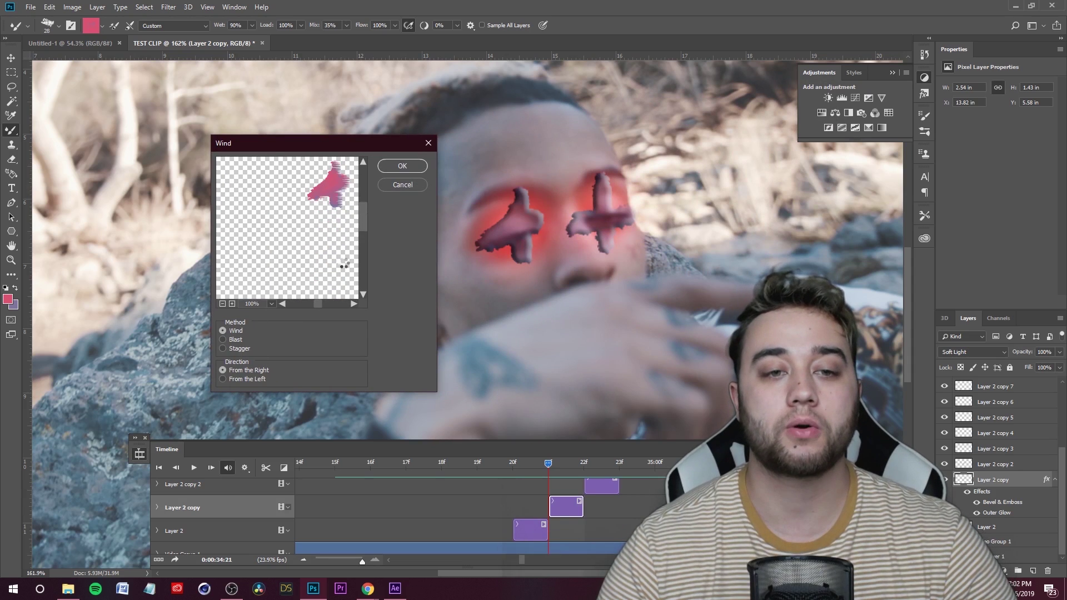
drag(332, 191, 299, 213)
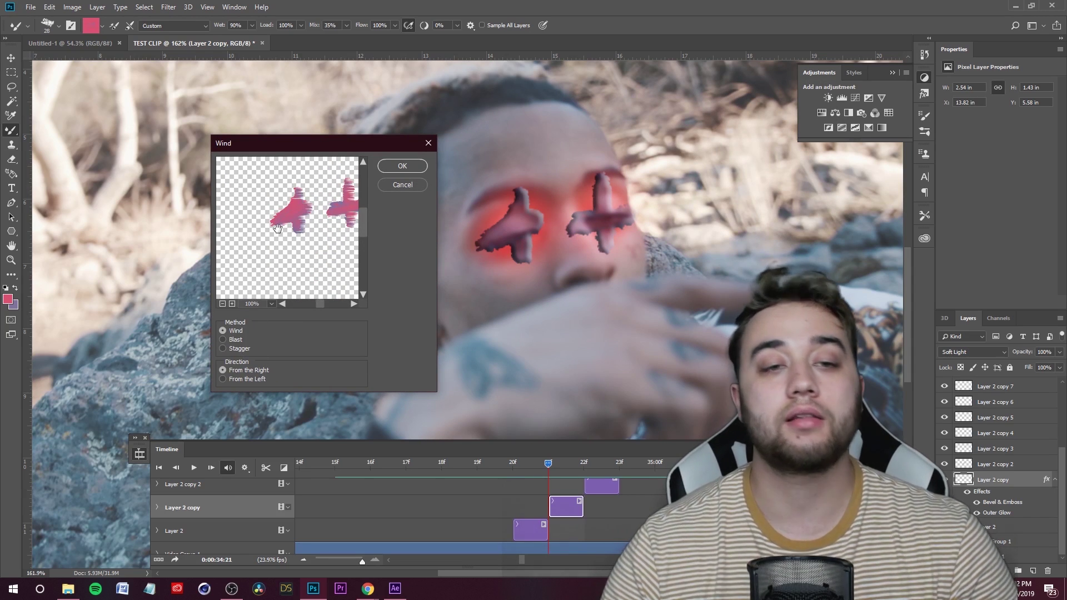
key(Return)
scroll(535, 220, up, 8)
scroll(543, 243, down, 12)
drag(563, 463, 468, 503)
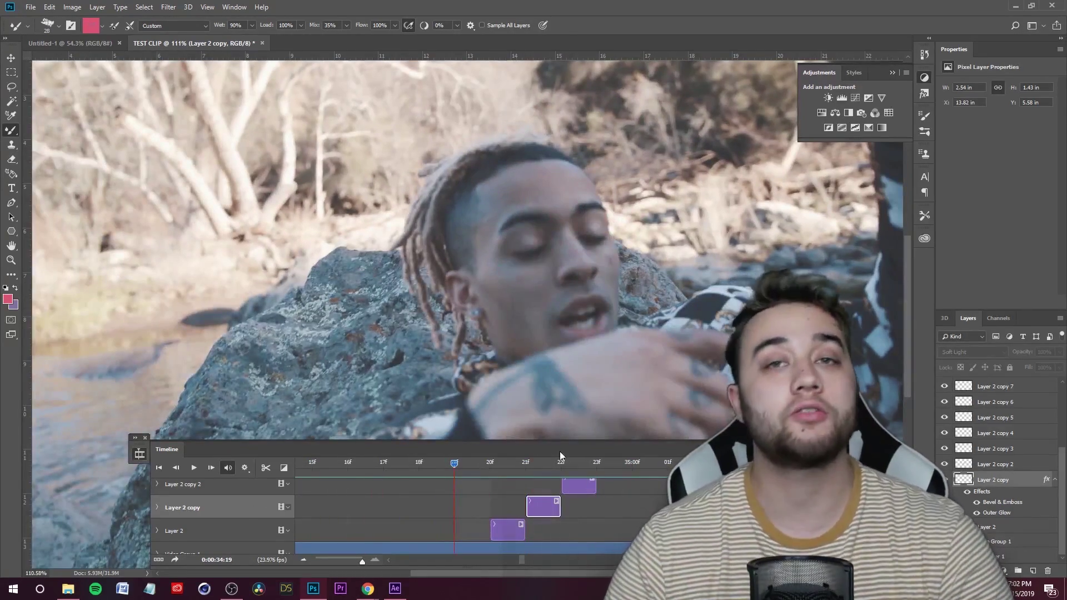
click(31, 7)
click(184, 169)
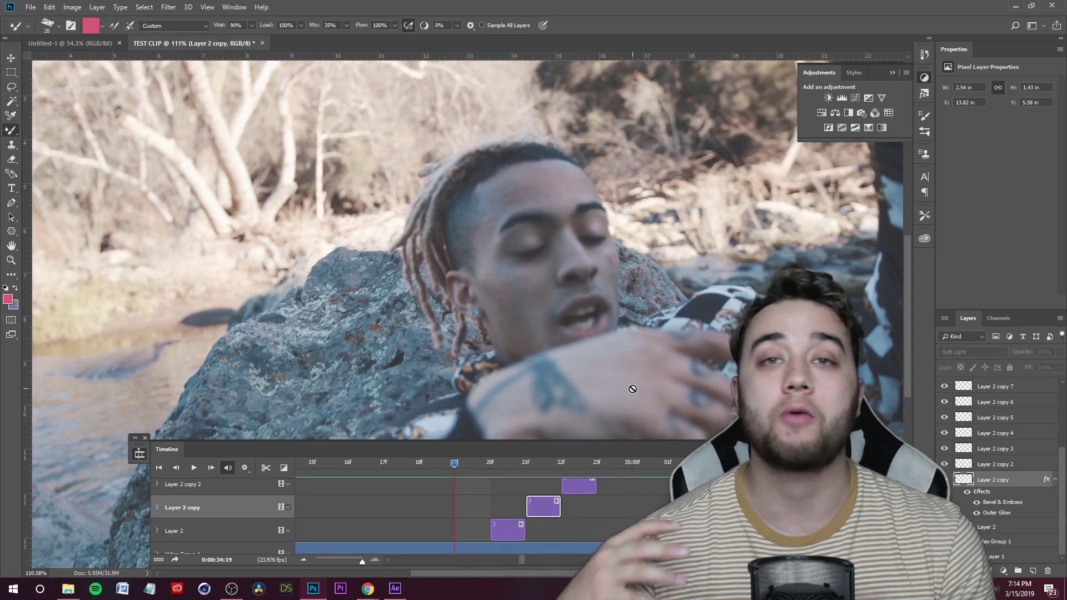
scroll(631, 388, down, 3)
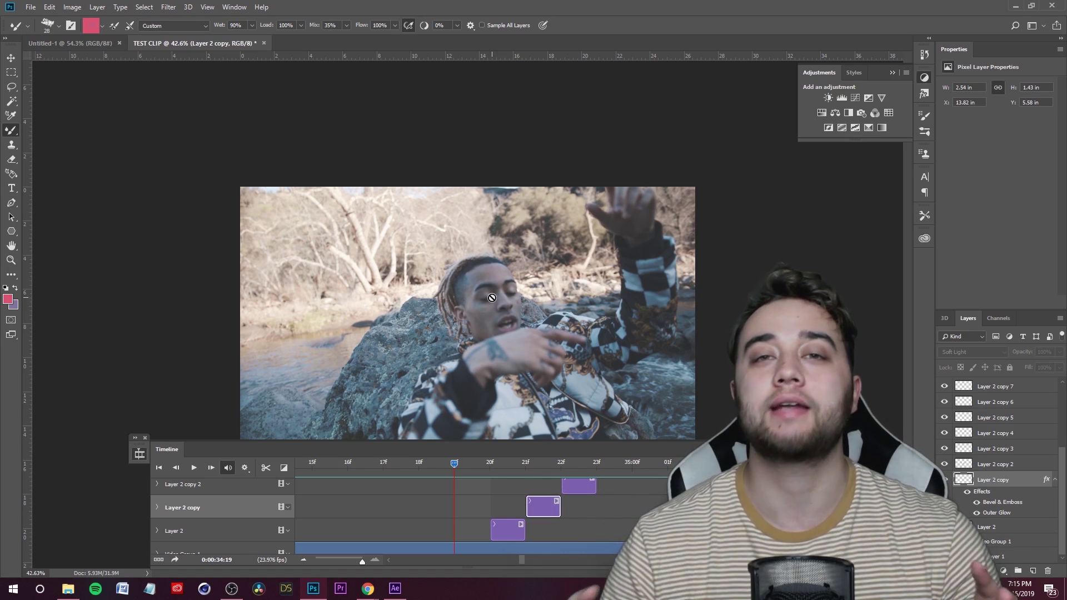
click(1014, 9)
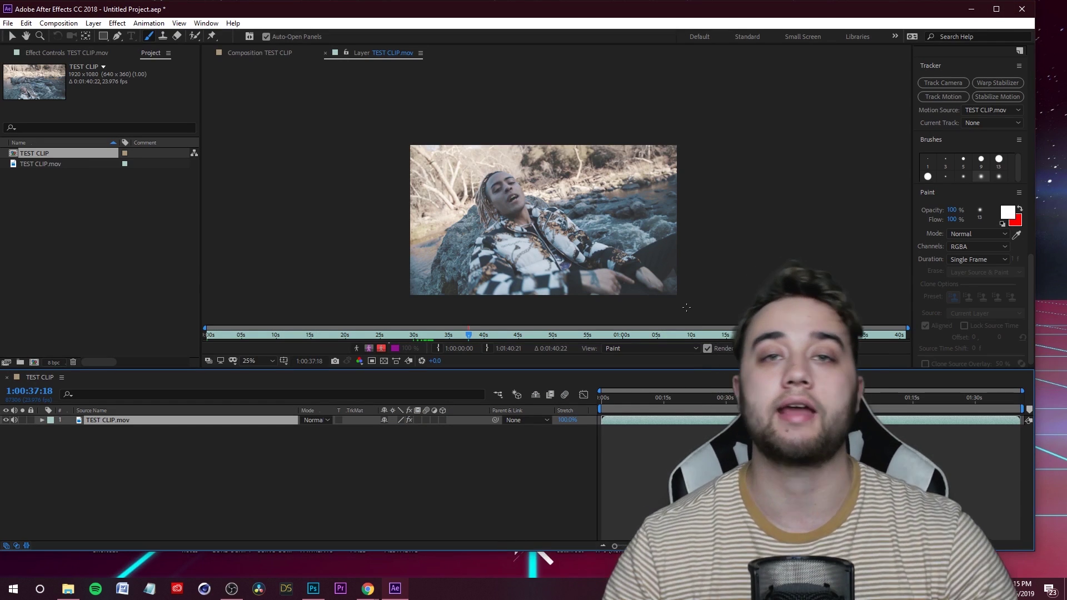
Maximise After Effects and split the clip layer at an earlier time with Ctrl+Shift+D
click(996, 9)
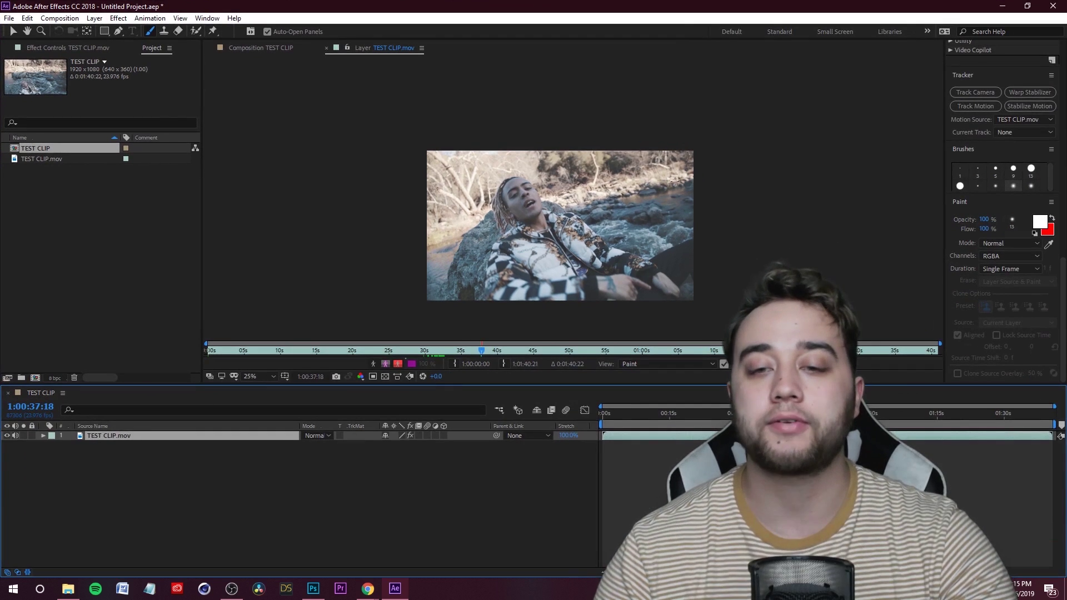
scroll(547, 216, up, 1)
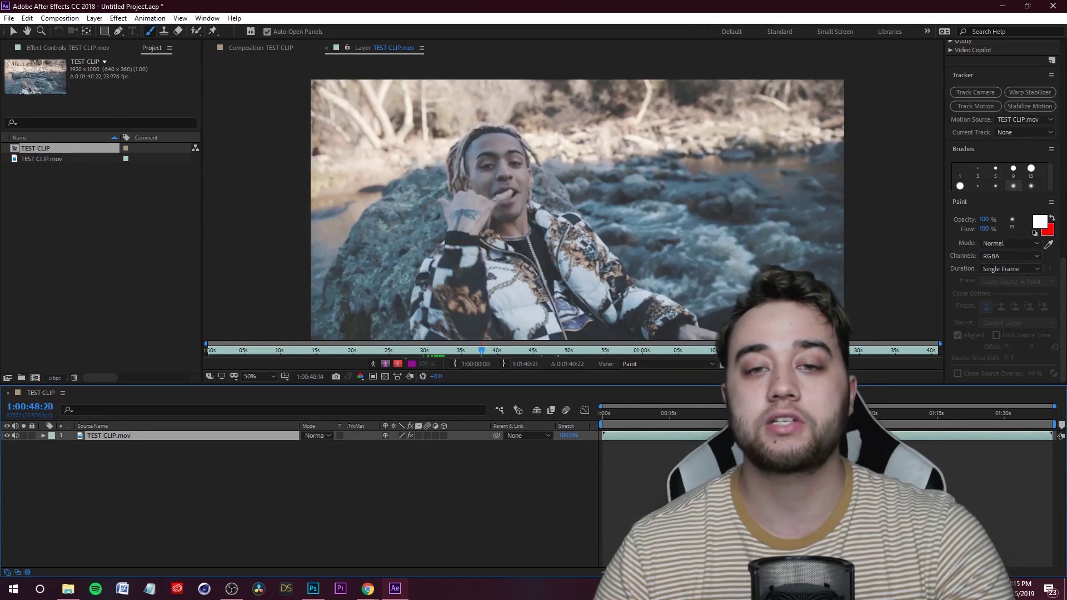
drag(820, 413, 802, 413)
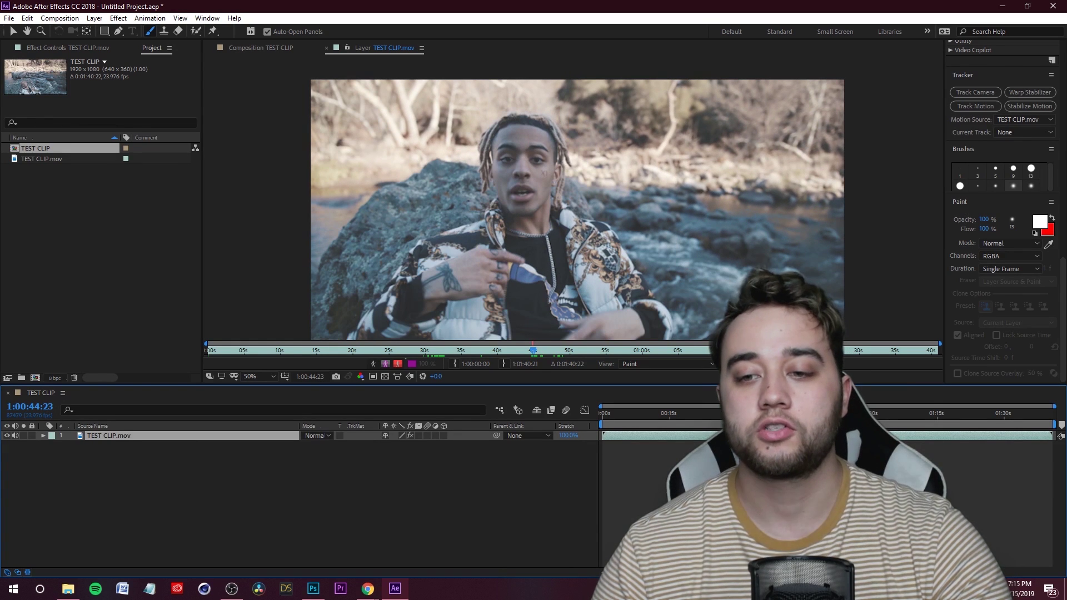
key(ctrl+shift+d)
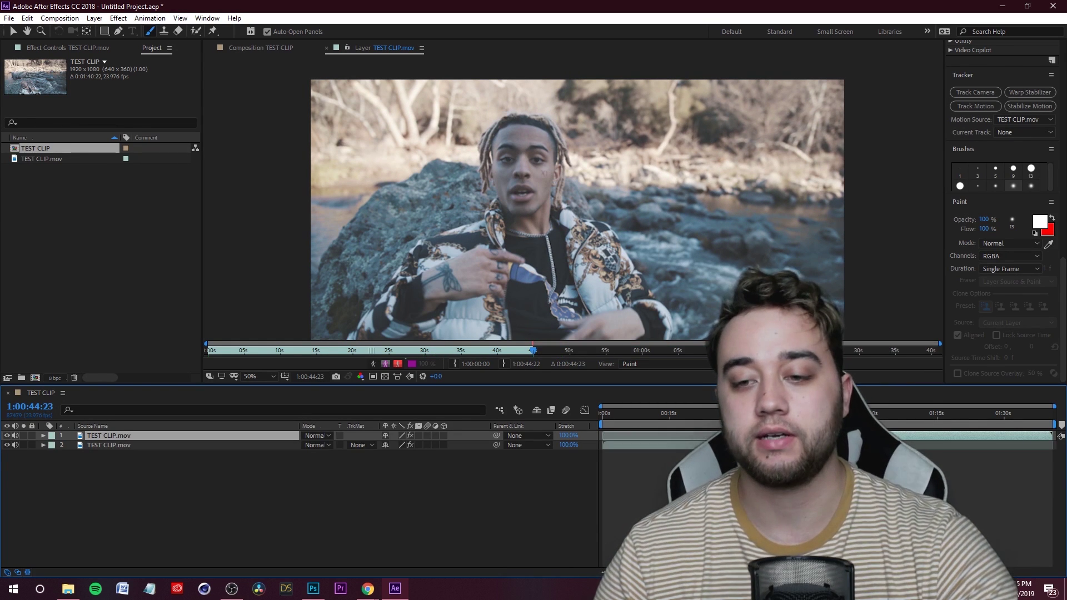
drag(803, 414, 806, 413)
scroll(679, 452, up, 1)
scroll(687, 438, up, 1)
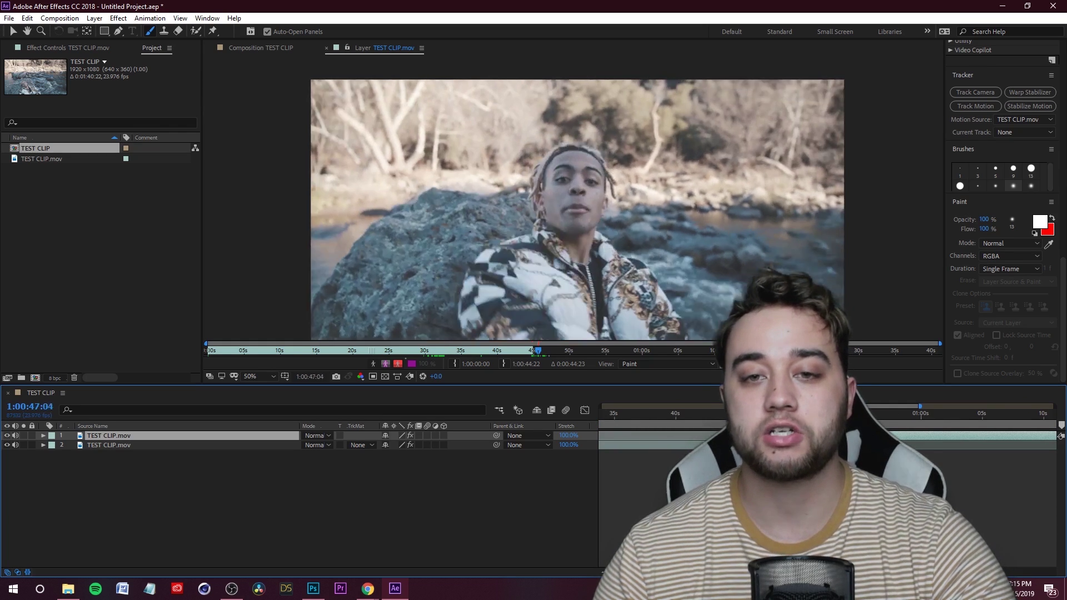
Slide the split section to the start of the timeline and return to 1:00:00:00
key(space)
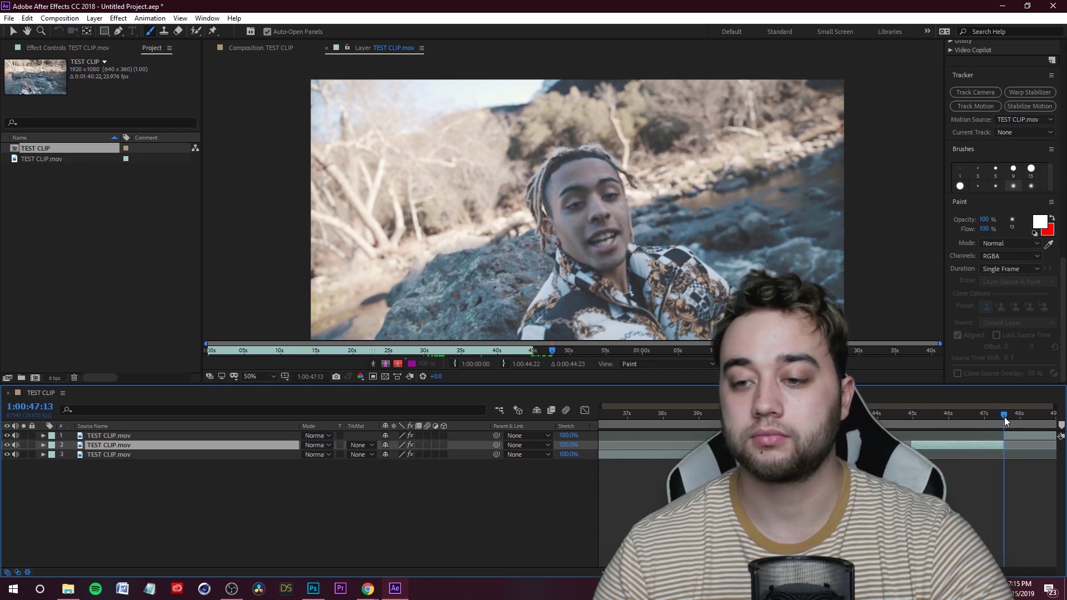
drag(1005, 417, 911, 446)
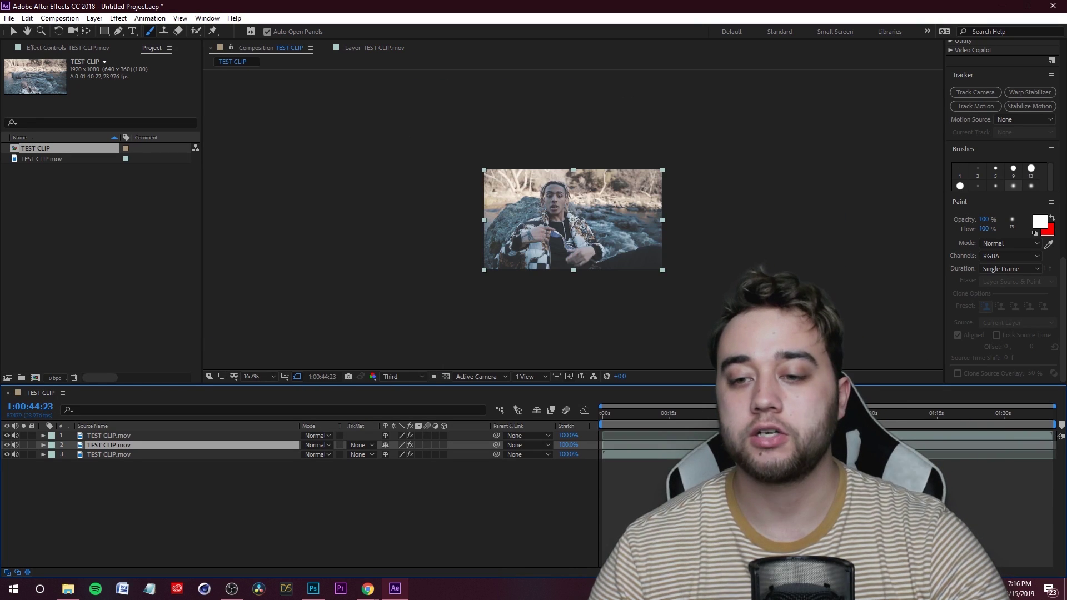
drag(808, 444, 608, 444)
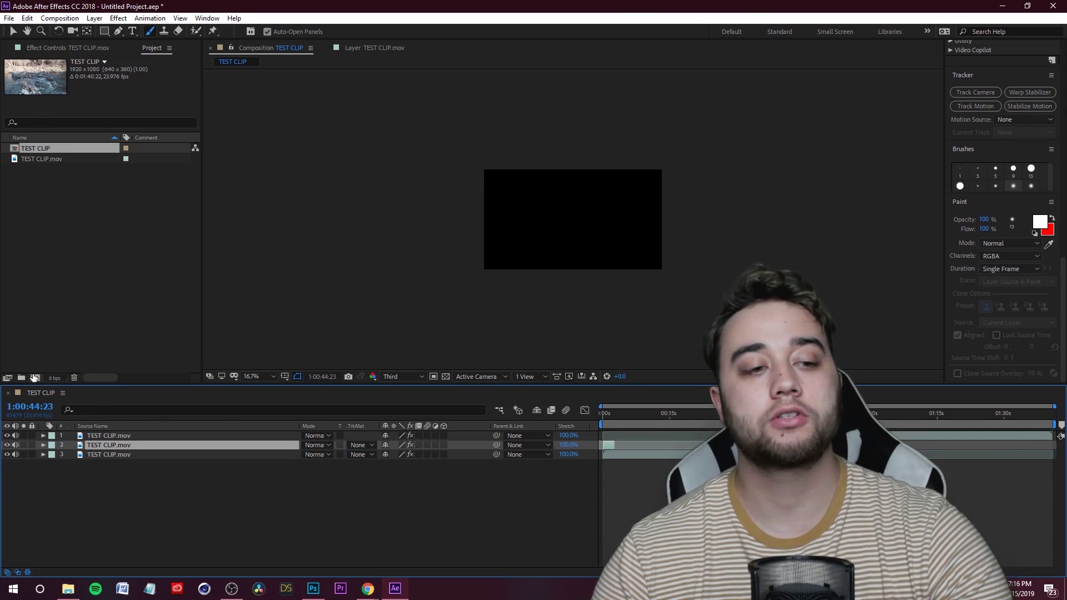
drag(803, 414, 615, 453)
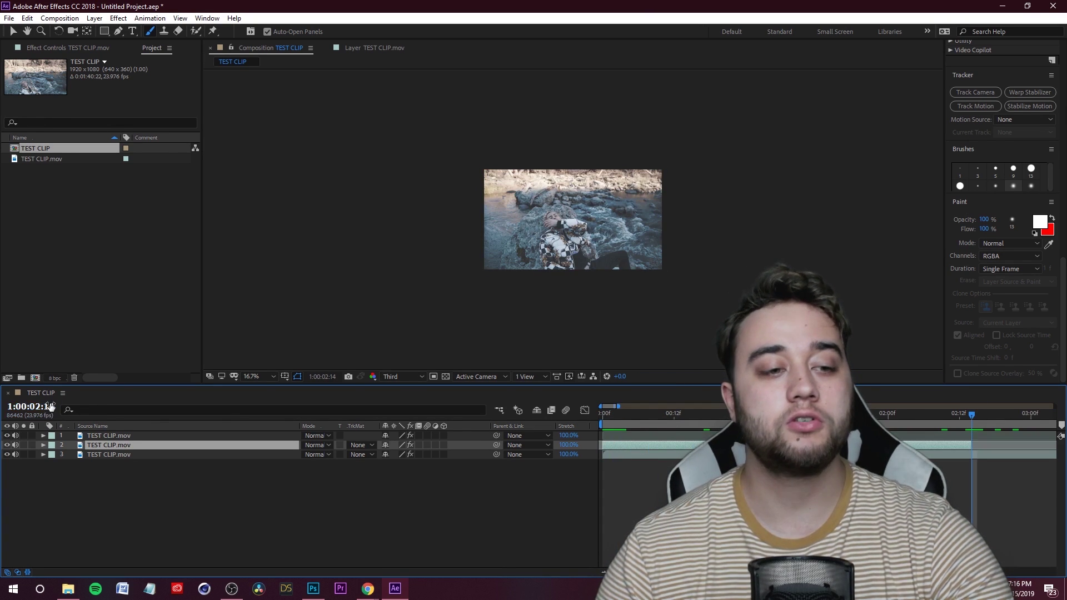
key(Home)
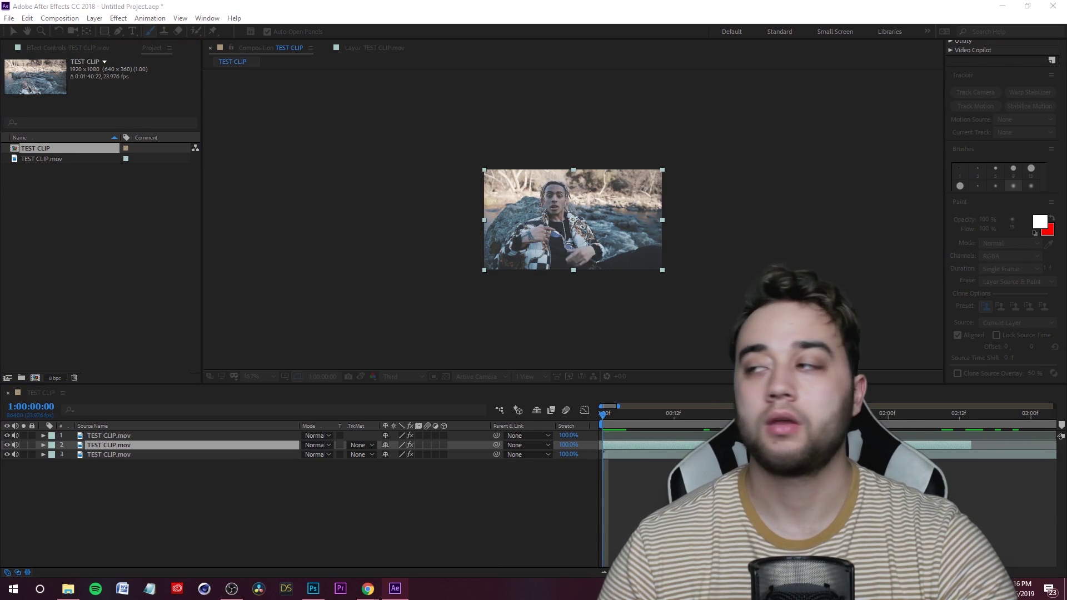
Create a new Comp 1 with a duration of 0:00:02:14
key(ctrl+n)
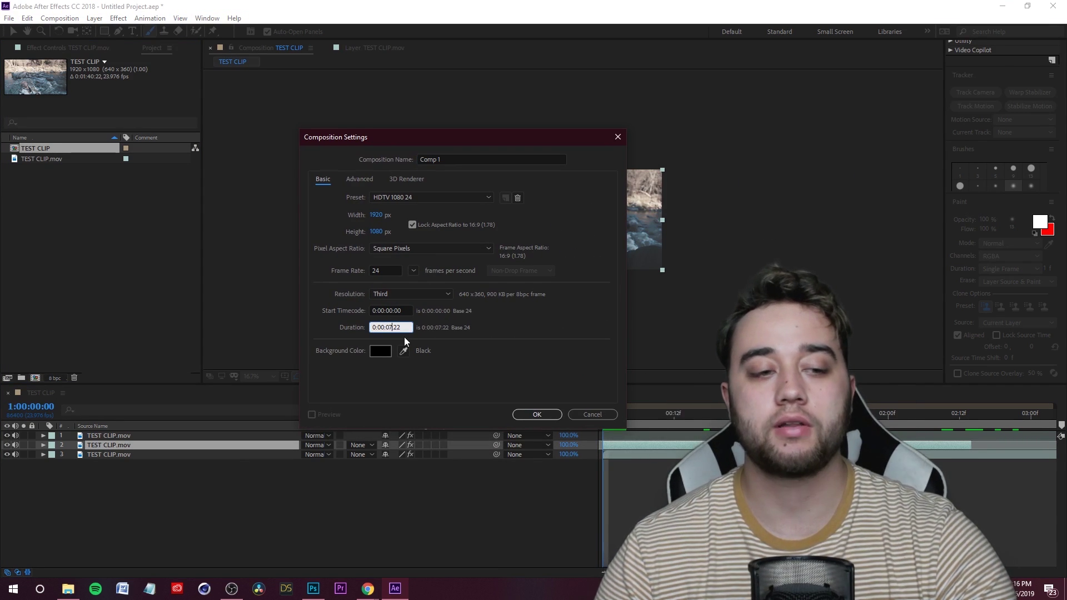
key(BackSpace)
text(2:)
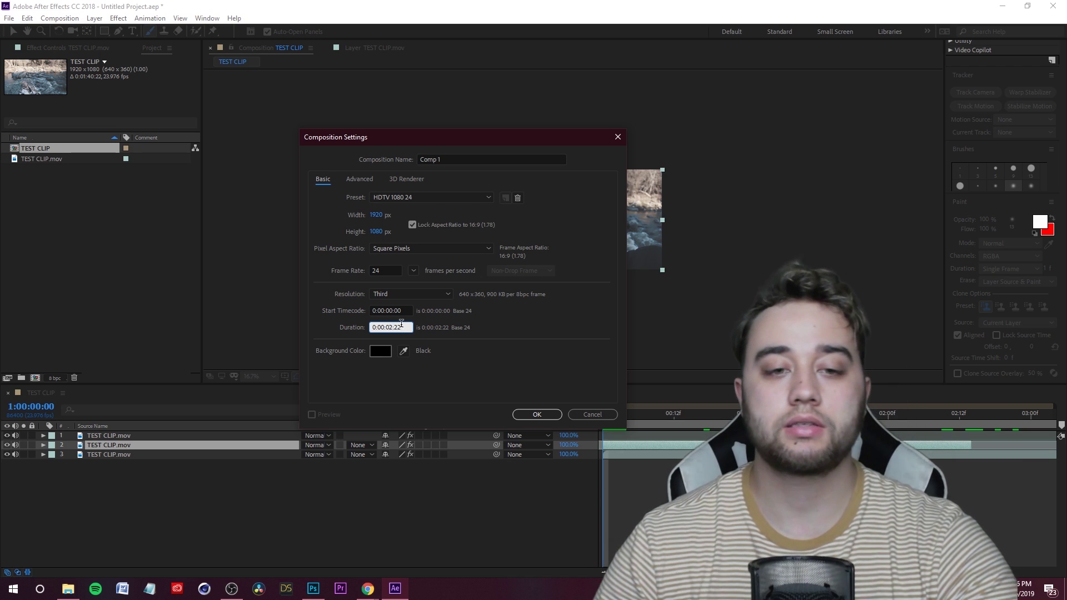
text(14)
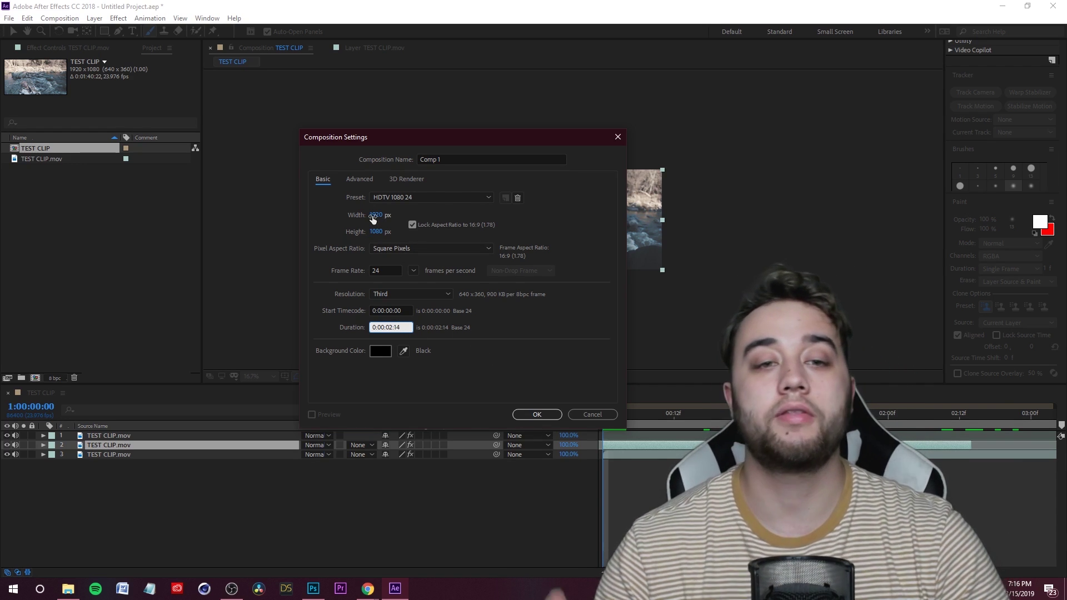
click(535, 416)
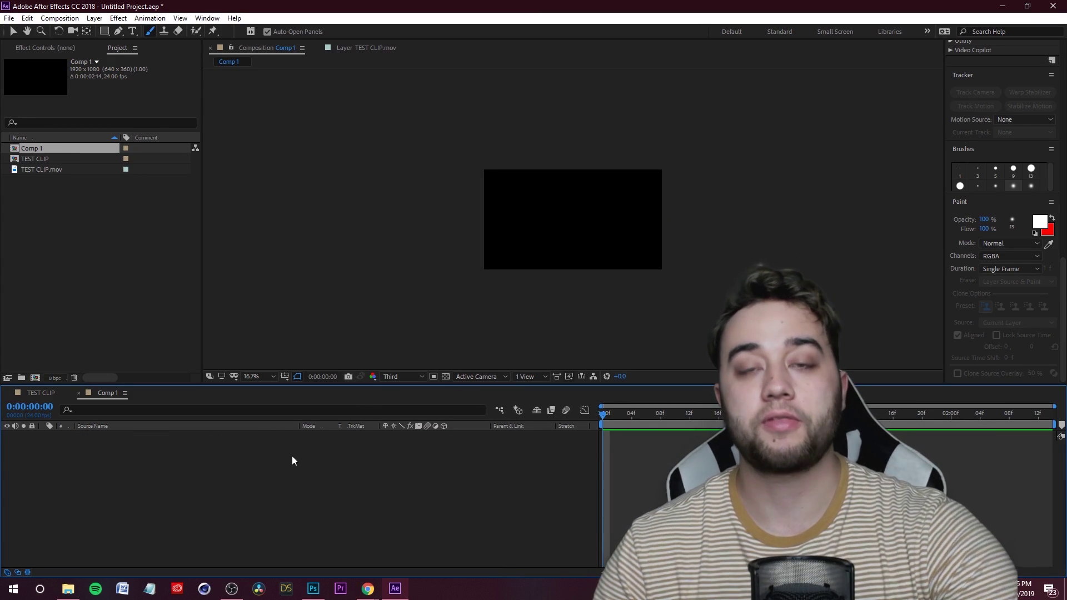
Paste TEST CLIP.mov into Comp 1, align it to start at zero, and scale it to fill the frame
key(ctrl+v)
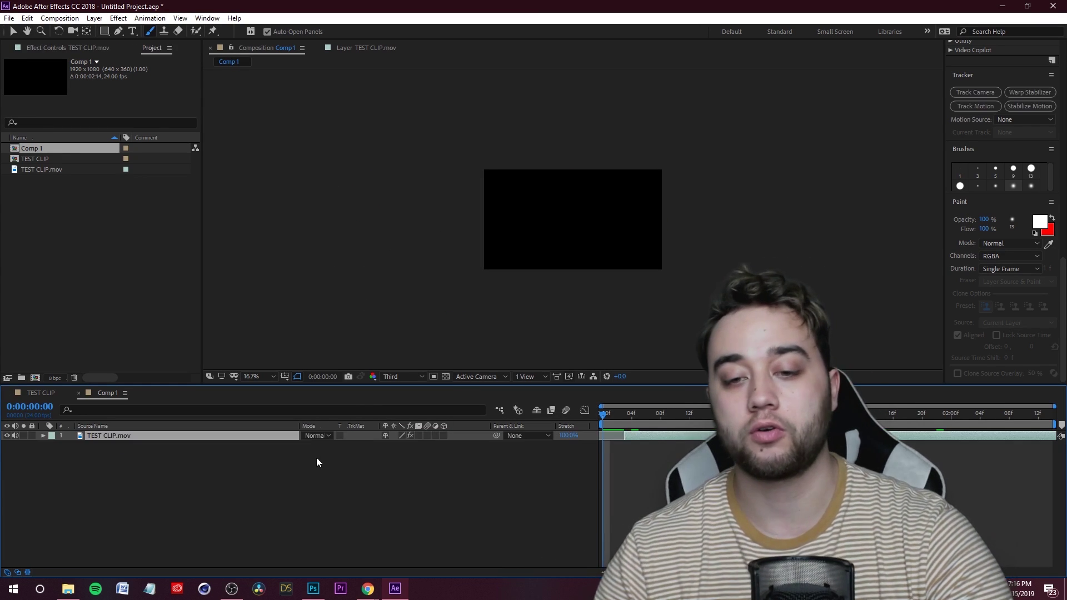
drag(646, 439, 624, 439)
drag(618, 416, 1057, 420)
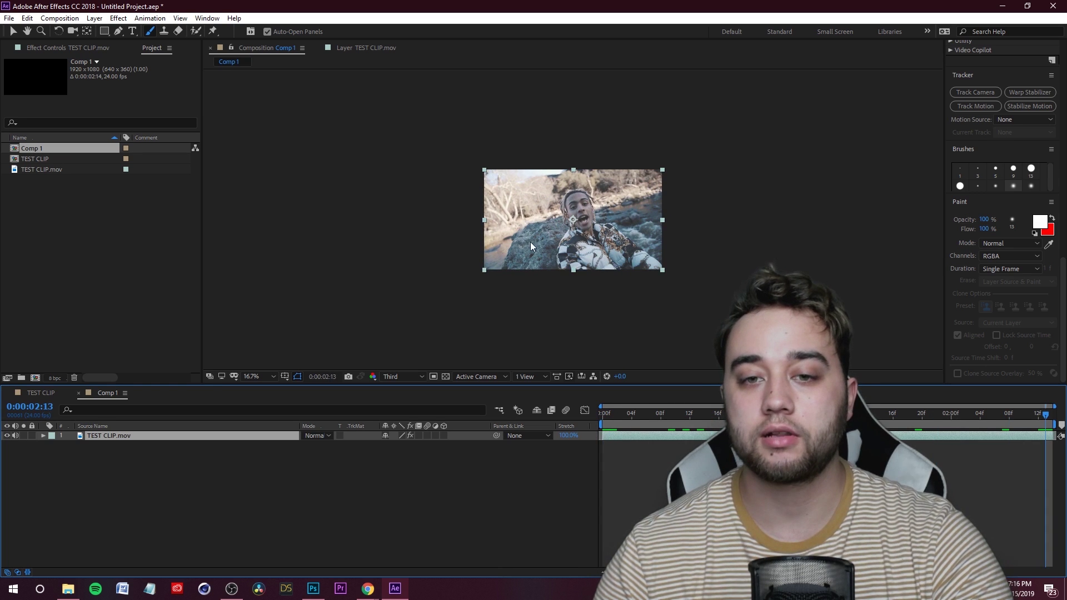
key(ctrl+alt+f)
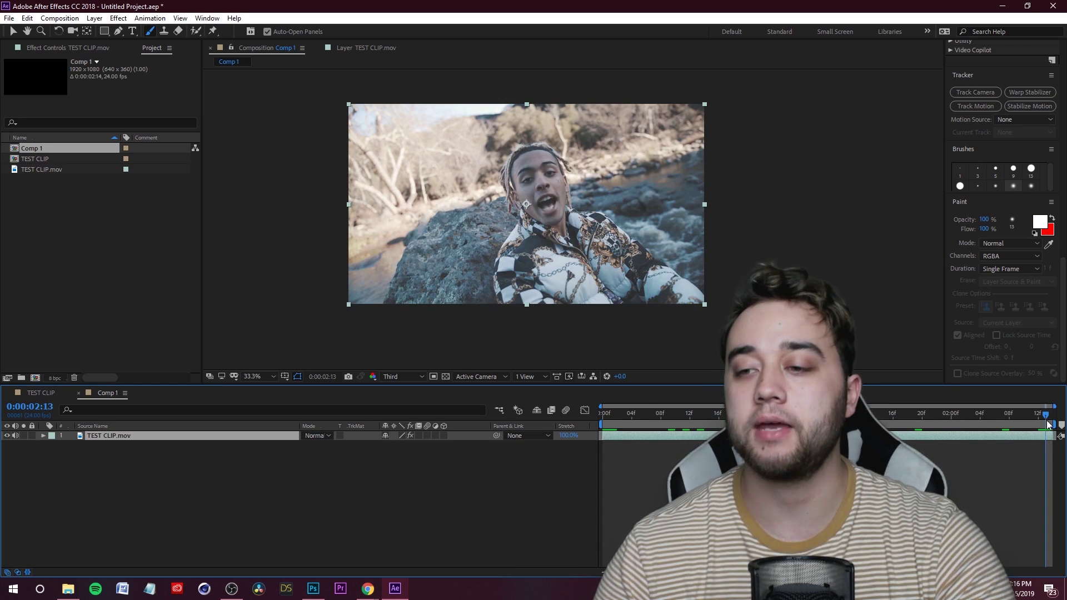
key(space)
click(10, 17)
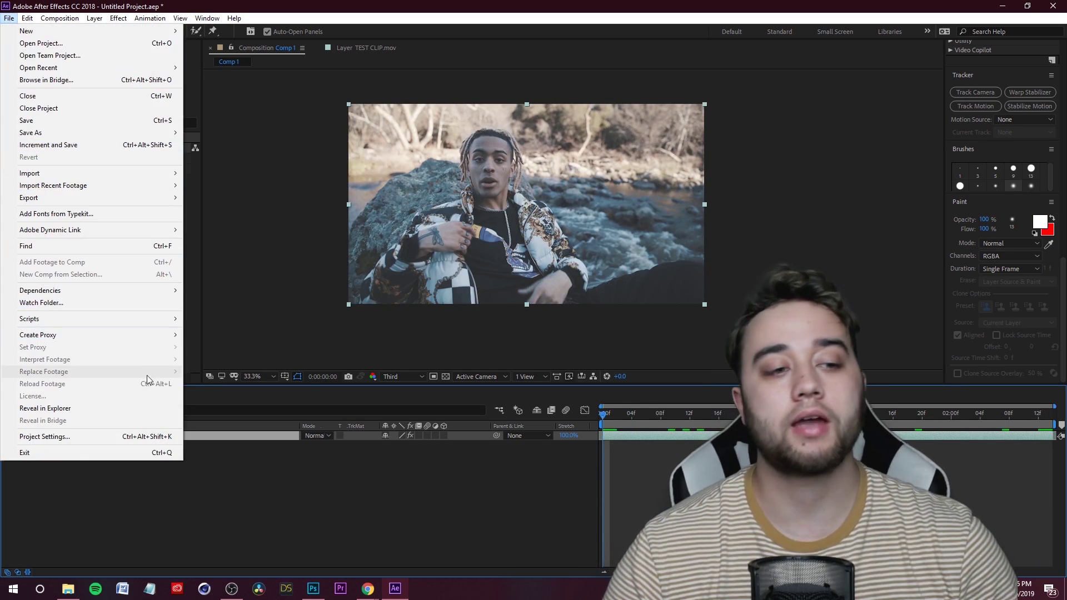
Add Comp 1 to the render queue as a JPEG Sequence at maximum quality 10
mouse_move(55, 195)
click(249, 210)
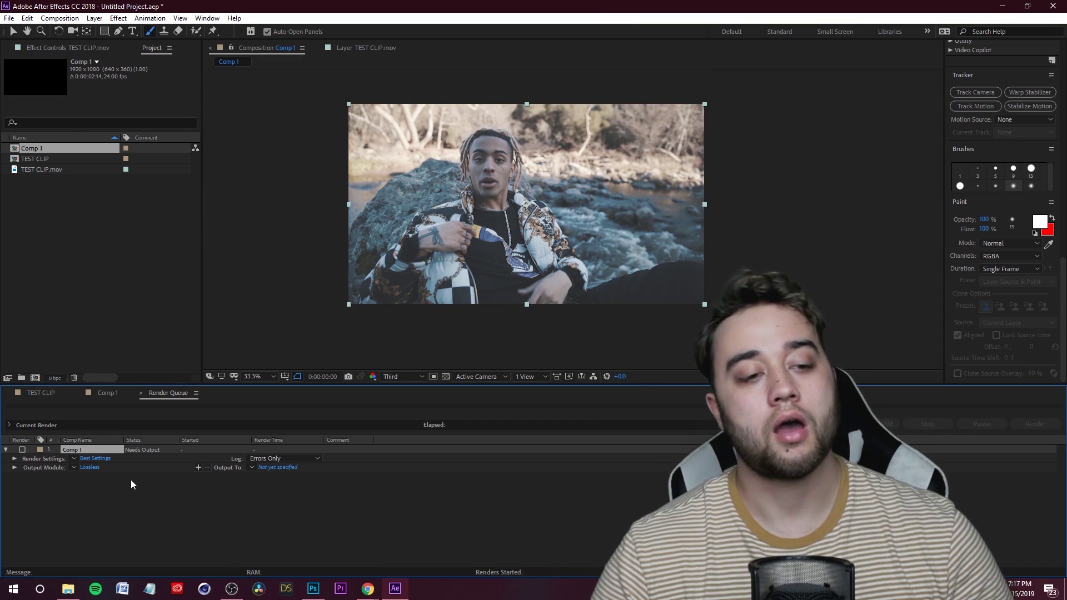
click(90, 467)
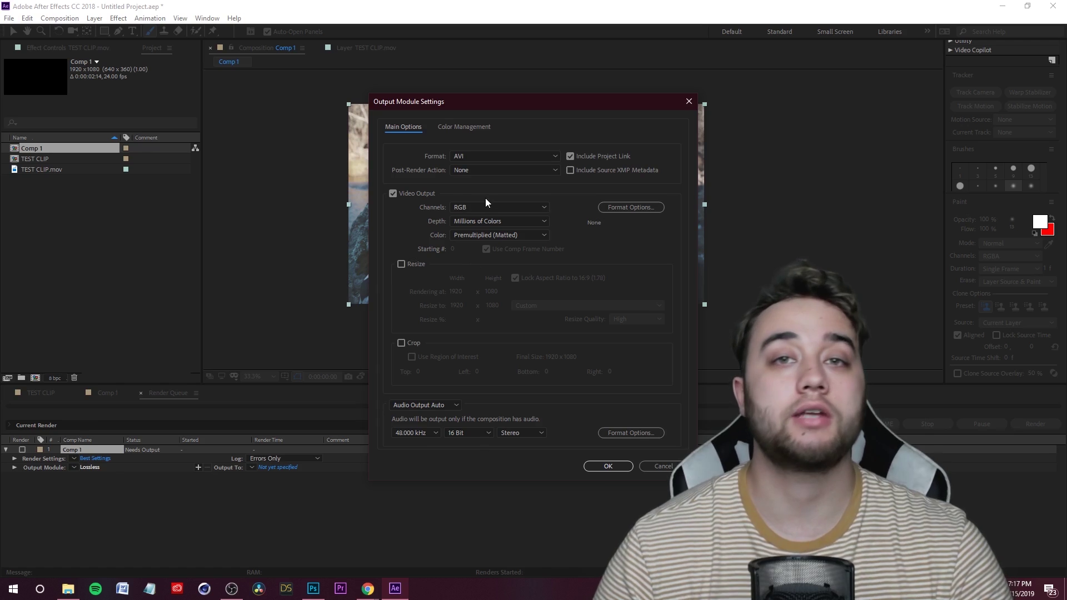
click(475, 158)
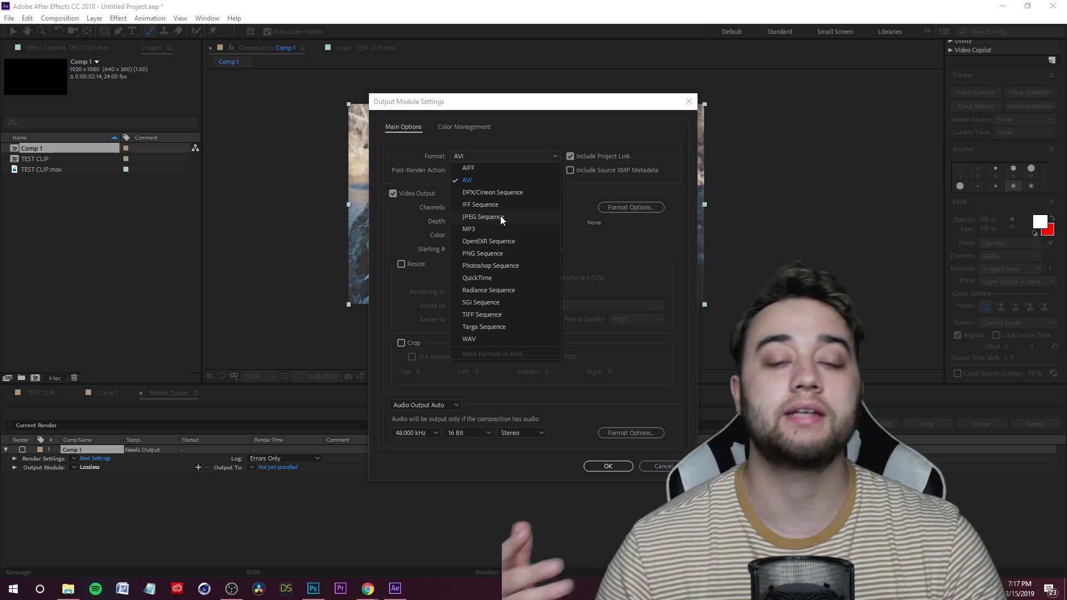
click(501, 218)
drag(575, 273, 619, 262)
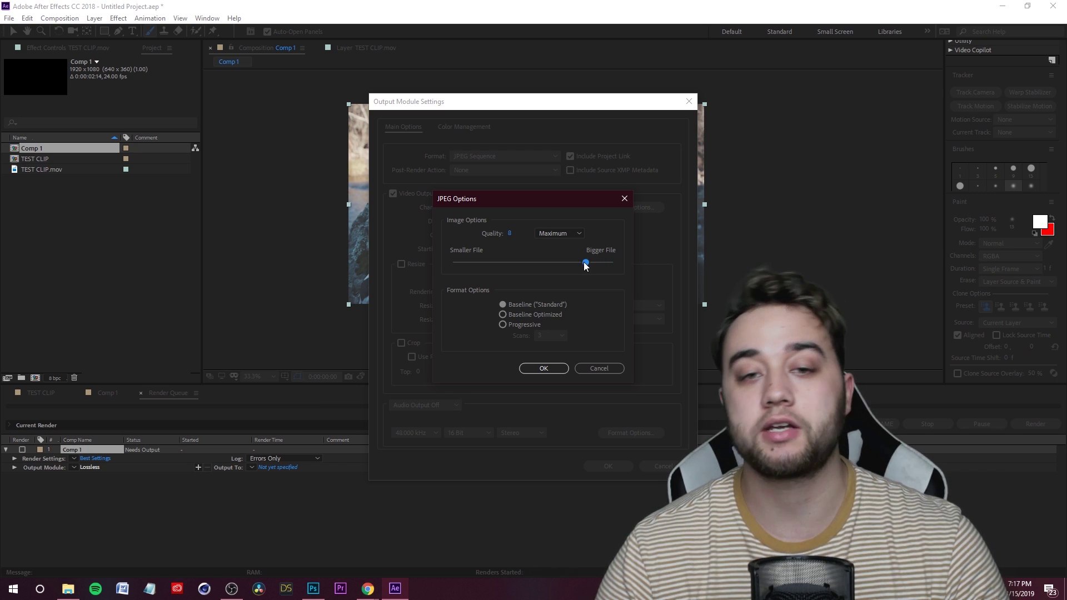
click(545, 369)
click(622, 466)
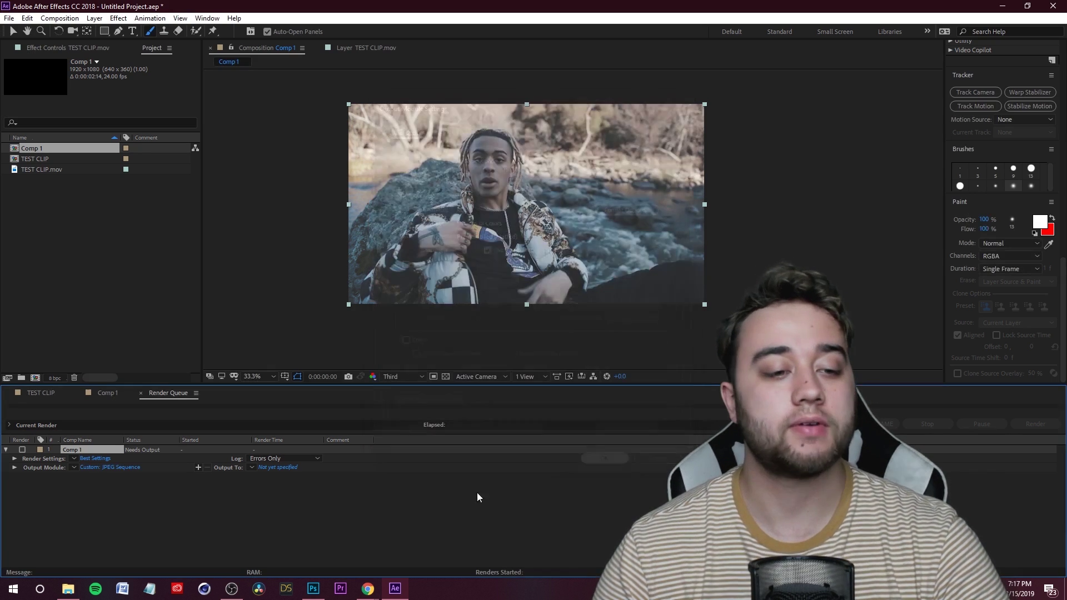
Output the frames as 'tutorial adobe animate' into a new folder on drive H:, then render
click(278, 467)
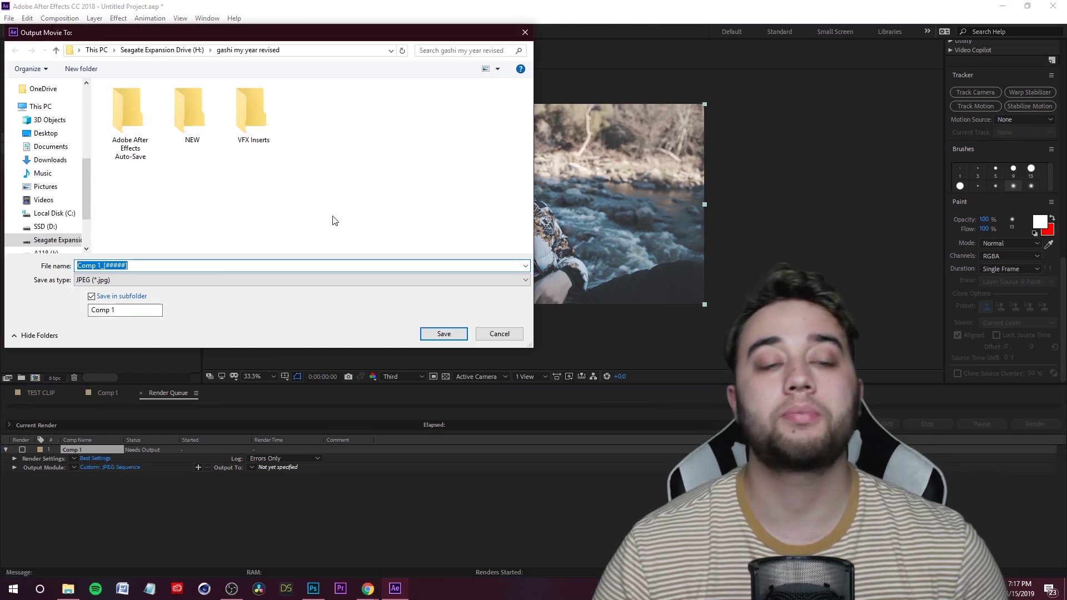
drag(227, 21, 535, 60)
click(472, 74)
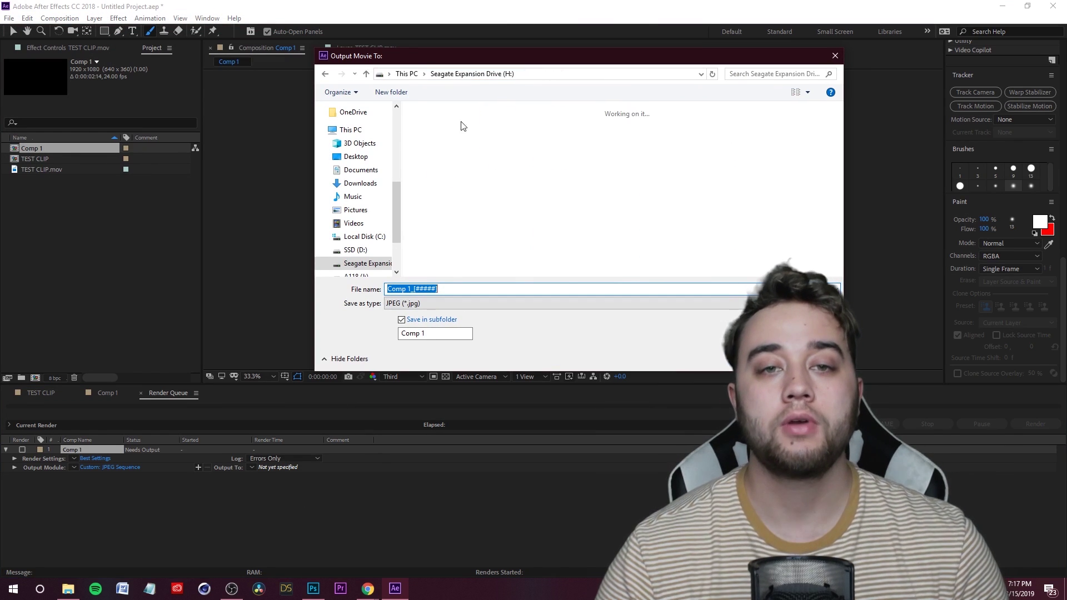
right_click(410, 136)
mouse_move(435, 253)
click(550, 253)
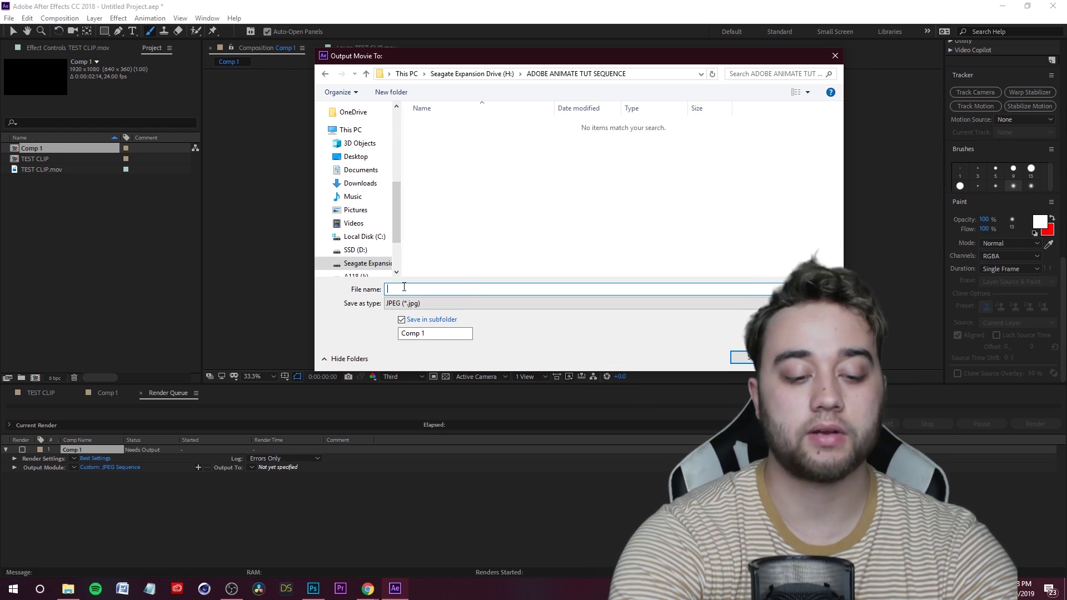
text(tutorial adobe animate)
key(Return)
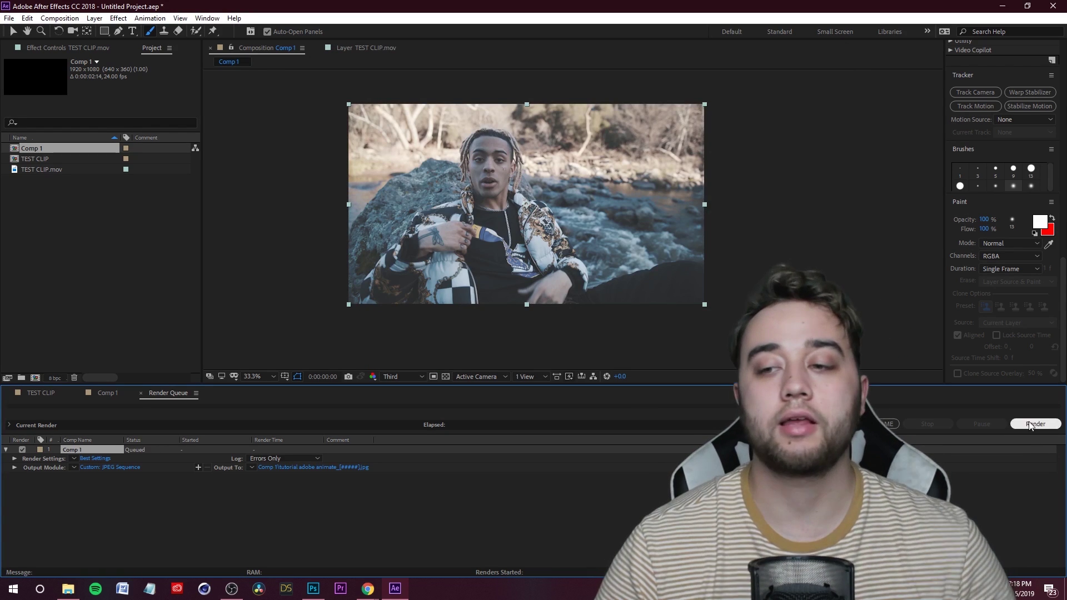
click(1035, 424)
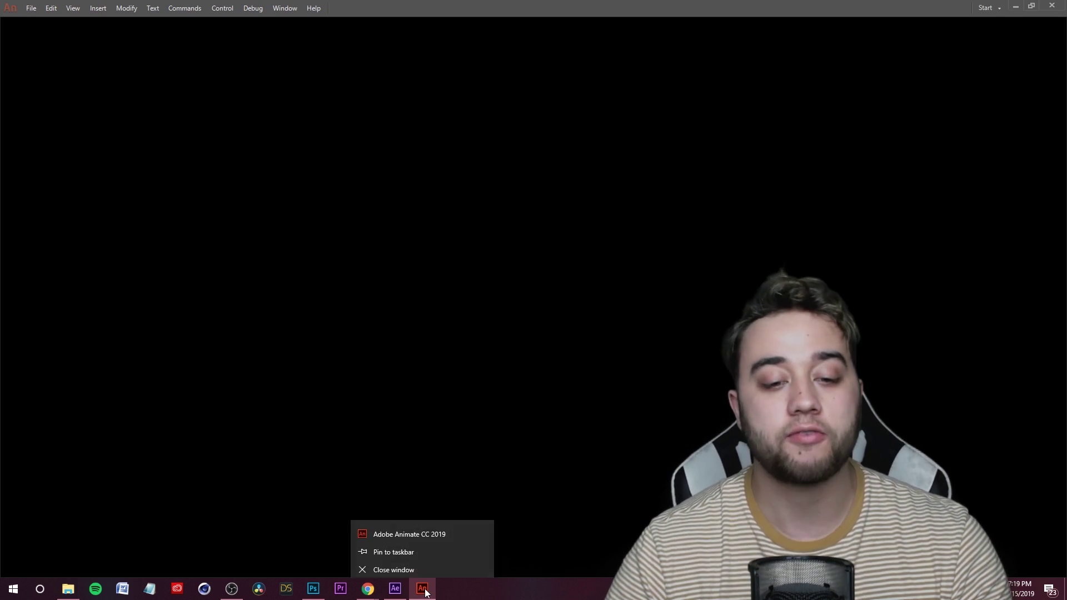
Launch Animate and create a blank Full HD 1920×1080, 24 fps document
drag(435, 591, 313, 589)
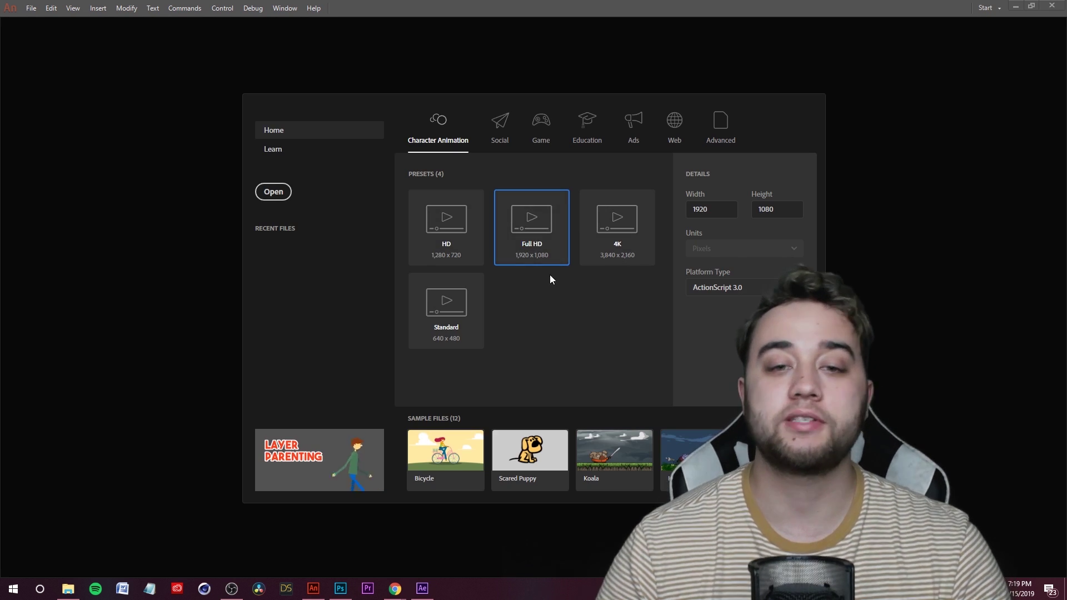
click(782, 387)
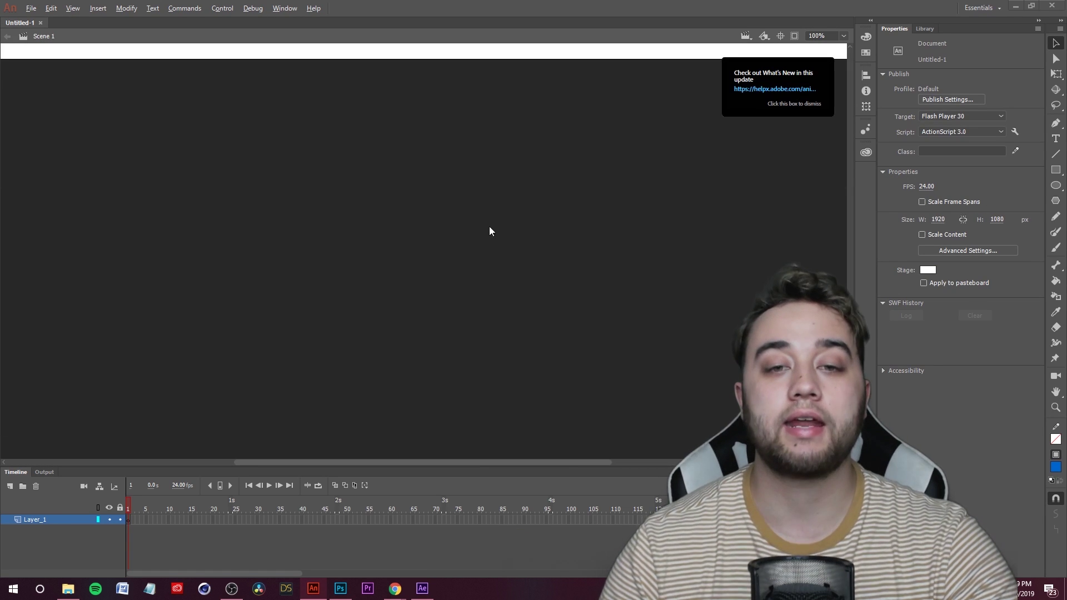
drag(851, 380, 852, 253)
scroll(383, 160, down, 6)
scroll(379, 172, up, 1)
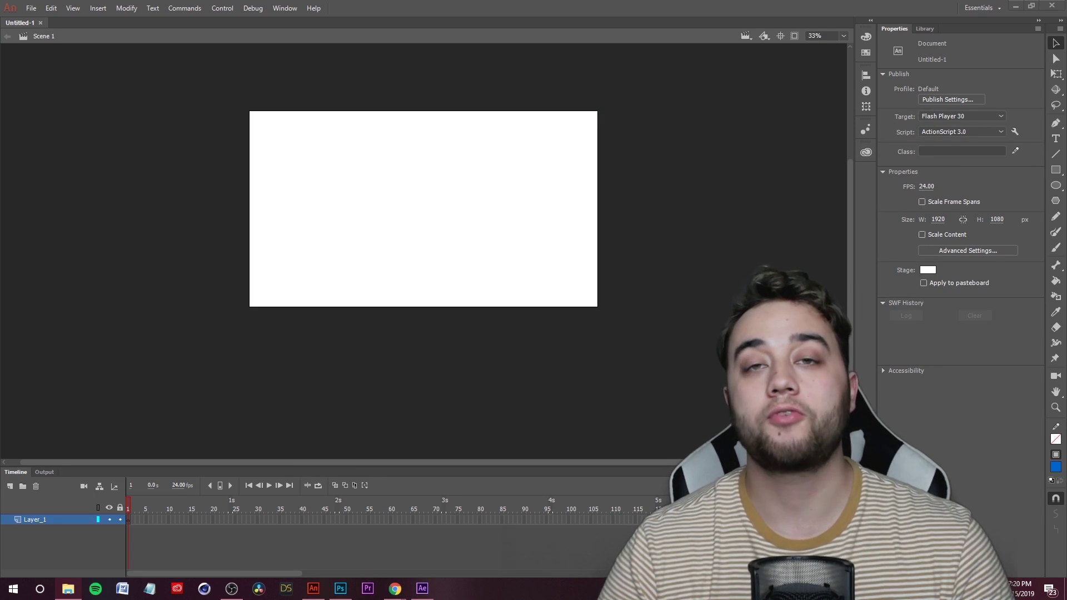
drag(651, 599, 621, 276)
Select all 62 JPEG frames in the Comp 1 folder and drop them onto the Animate stage
double_click(622, 290)
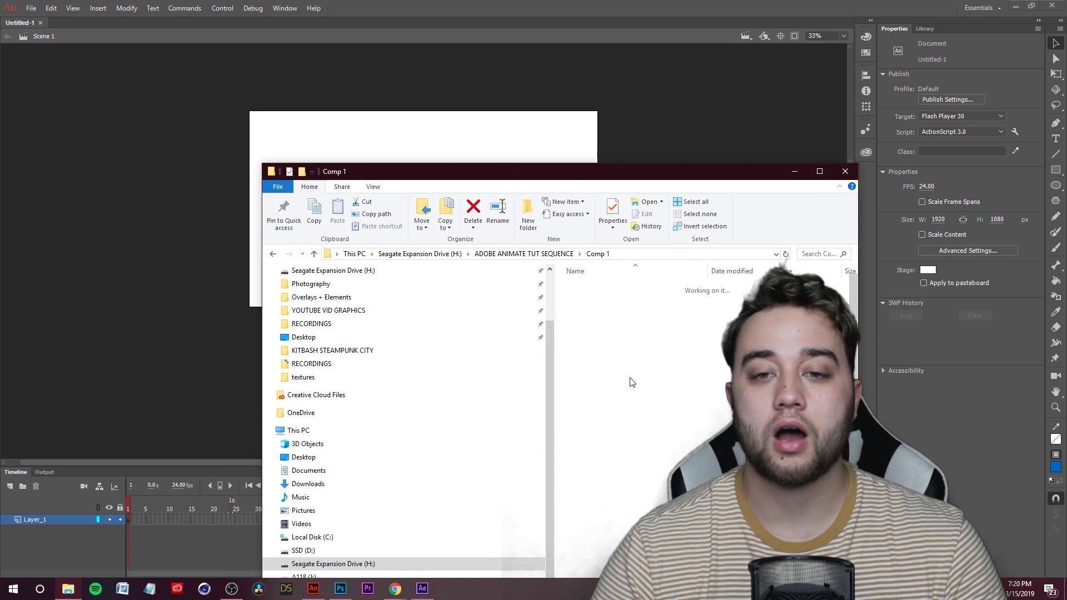
scroll(689, 372, down, 10)
scroll(667, 389, up, 5)
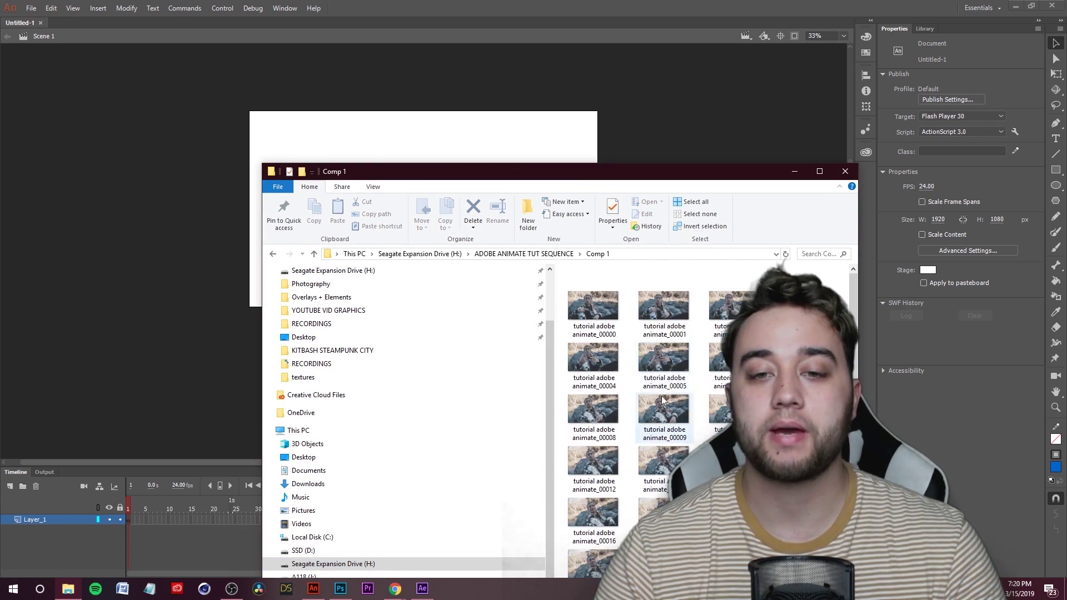
drag(591, 175, 567, 31)
key(ctrl+a)
key(ctrl+End)
drag(566, 149, 159, 234)
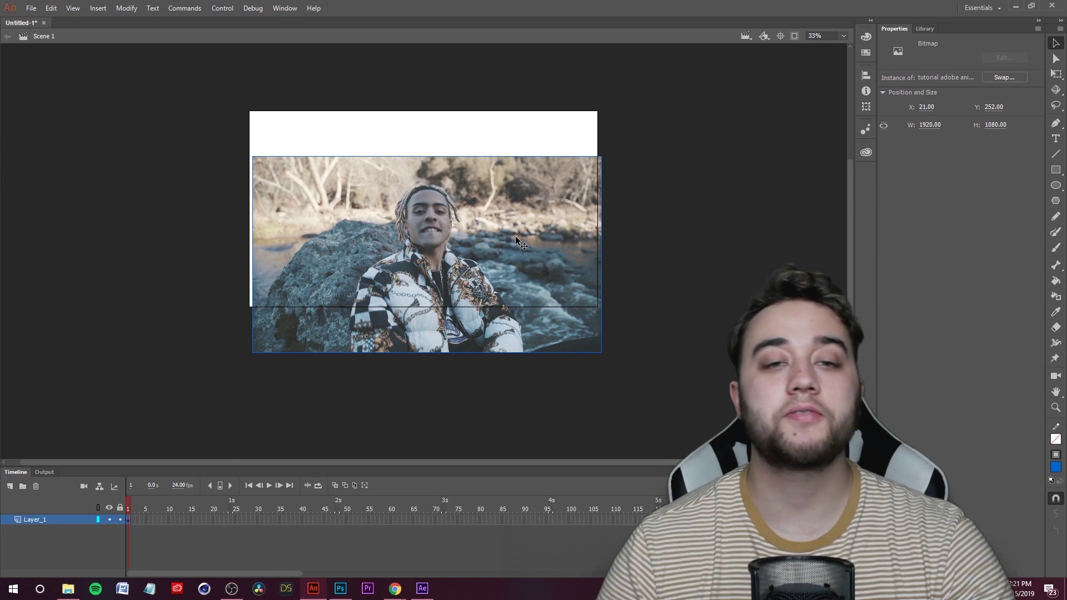
drag(516, 237, 512, 196)
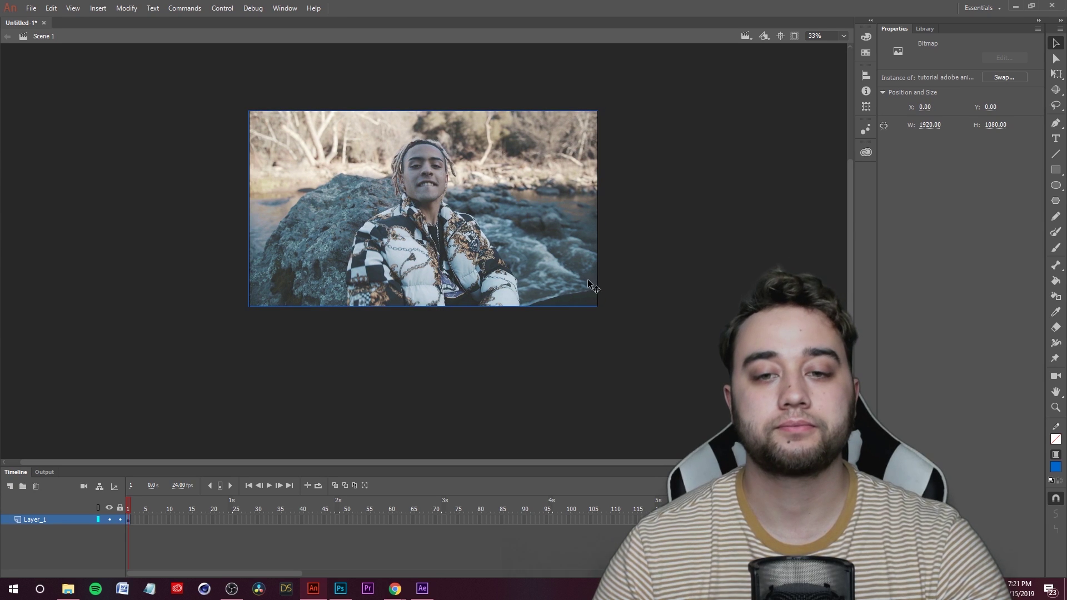
Snap the bitmap to fill the stage at 0,0, then Distribute to Keyframes on Layer_1
click(536, 369)
drag(511, 257, 510, 256)
key(ctrl+minus)
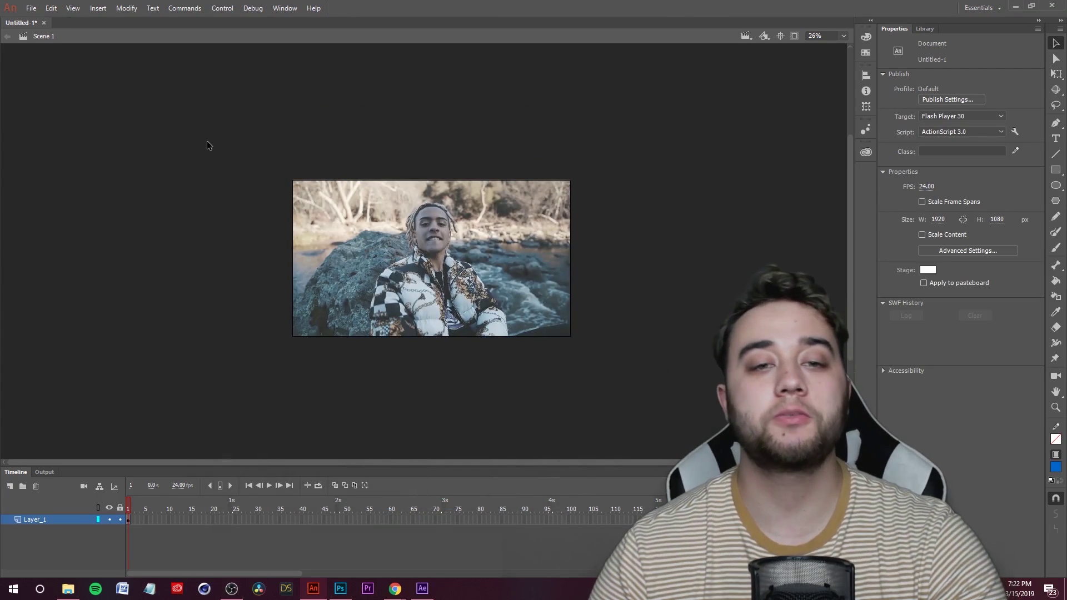
drag(205, 143, 719, 389)
right_click(481, 282)
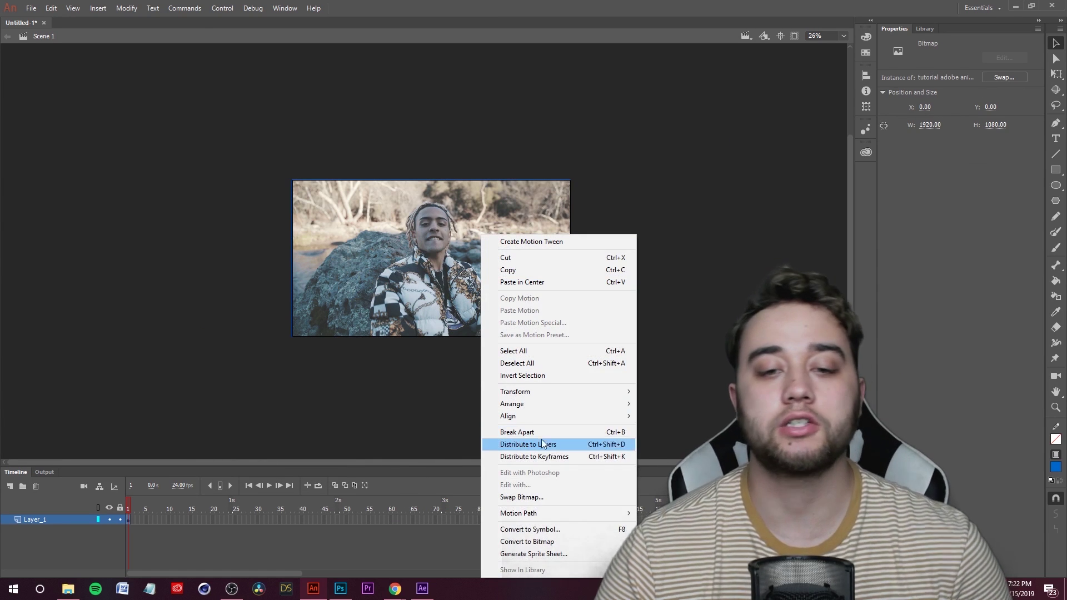
click(550, 456)
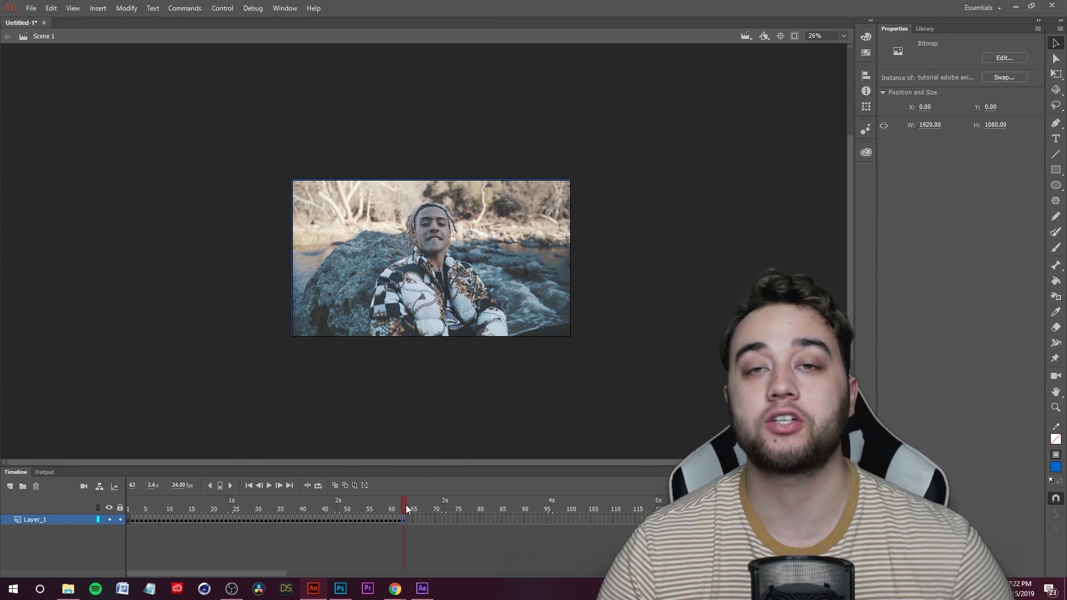
drag(406, 509, 135, 534)
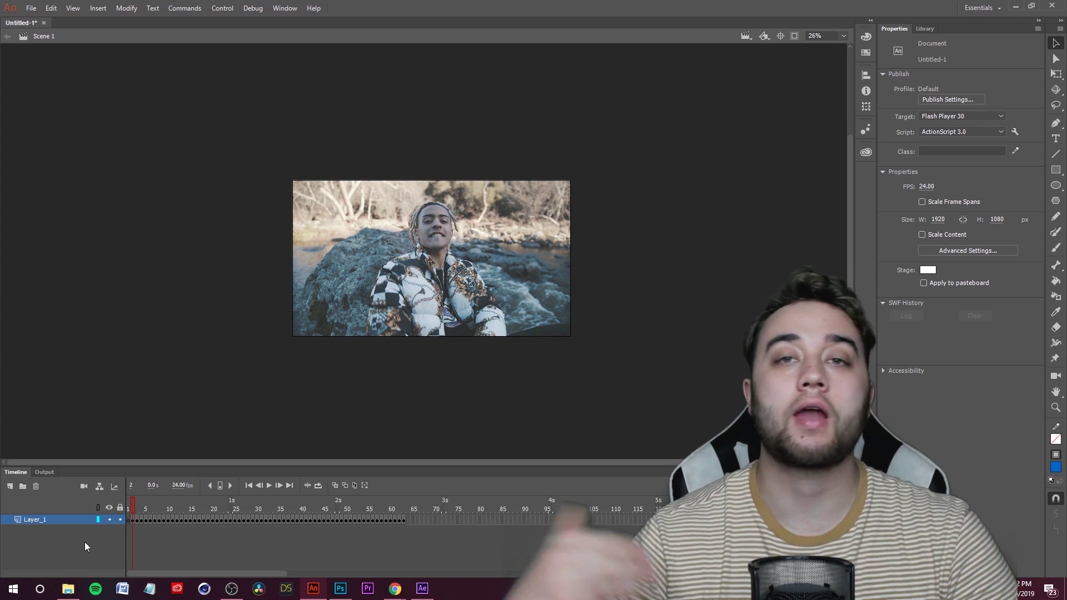
Add Layer_4, convert its whole frame span to keyframes, and return to frame 37
click(12, 489)
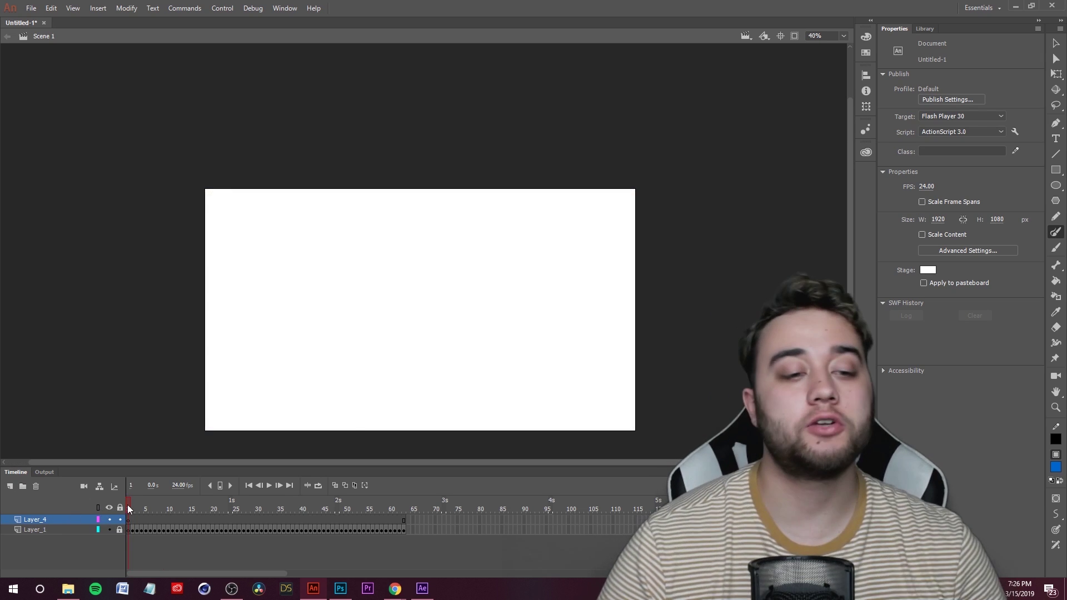
drag(128, 509, 124, 513)
double_click(137, 520)
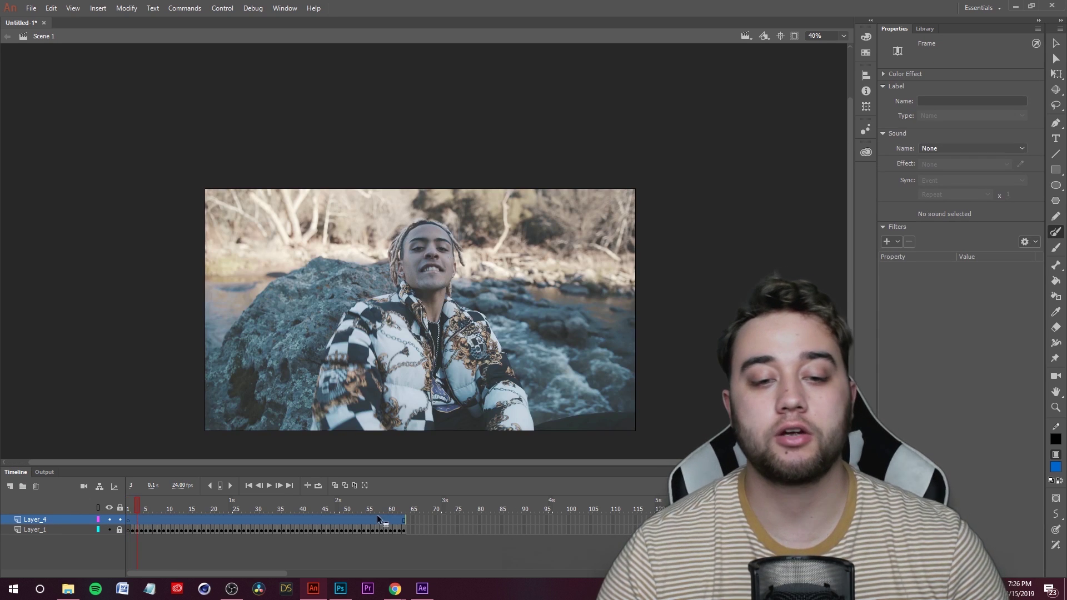
right_click(231, 520)
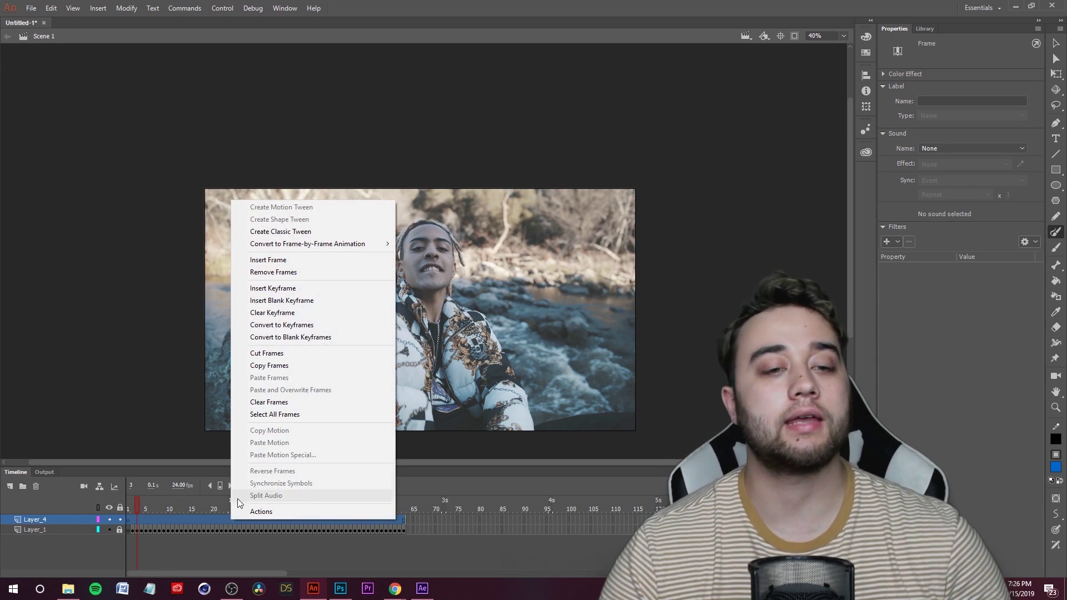
click(288, 332)
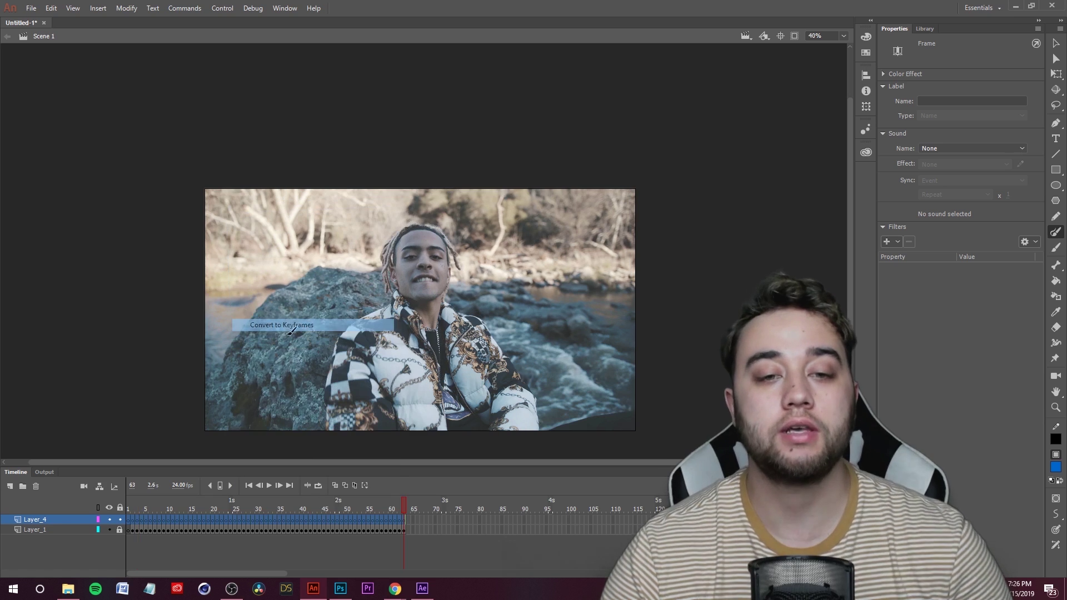
click(267, 563)
drag(402, 508, 293, 511)
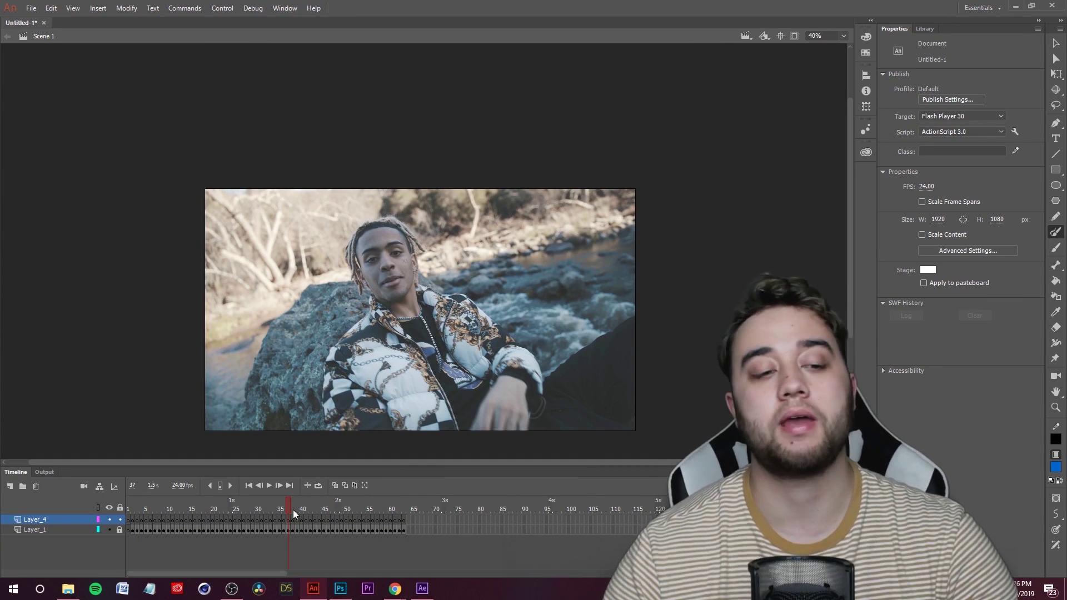
click(29, 518)
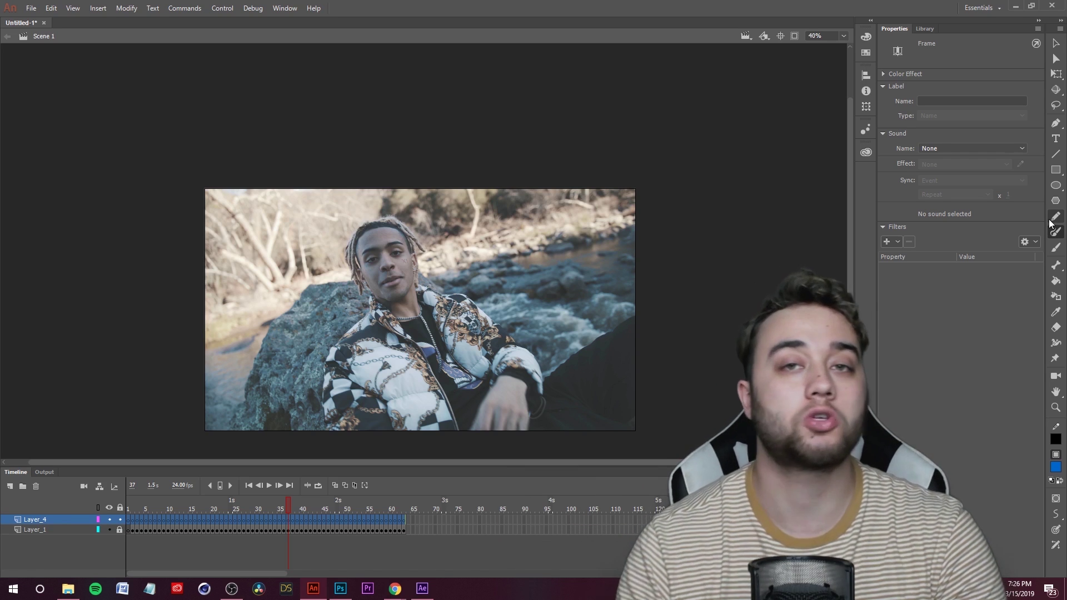
Switch to the freehand brush and set its colour to white, testing strokes on the face
click(1055, 249)
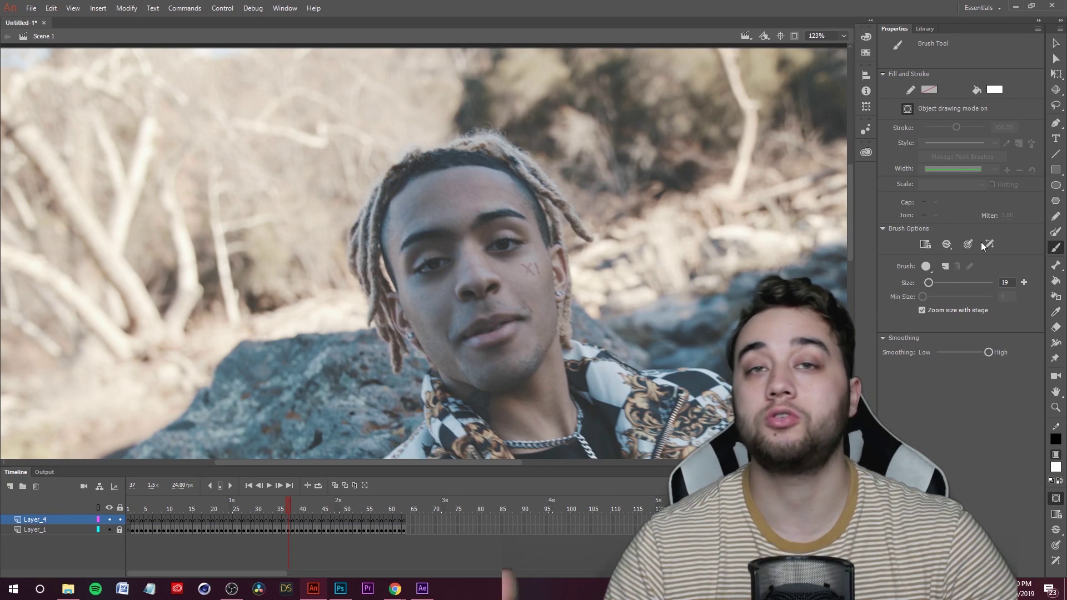
mouse_move(509, 236)
mouse_down()
mouse_move(345, 219)
mouse_move(410, 190)
mouse_up()
key(ctrl+z)
mouse_move(476, 286)
mouse_down()
mouse_move(624, 181)
mouse_move(453, 227)
mouse_up()
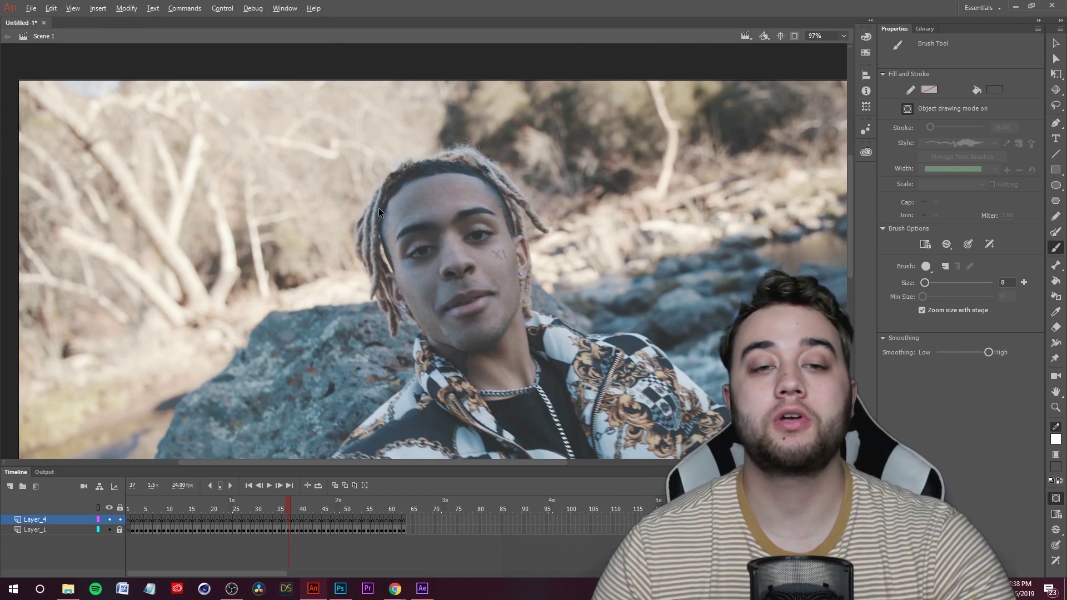
scroll(379, 208, up, 3)
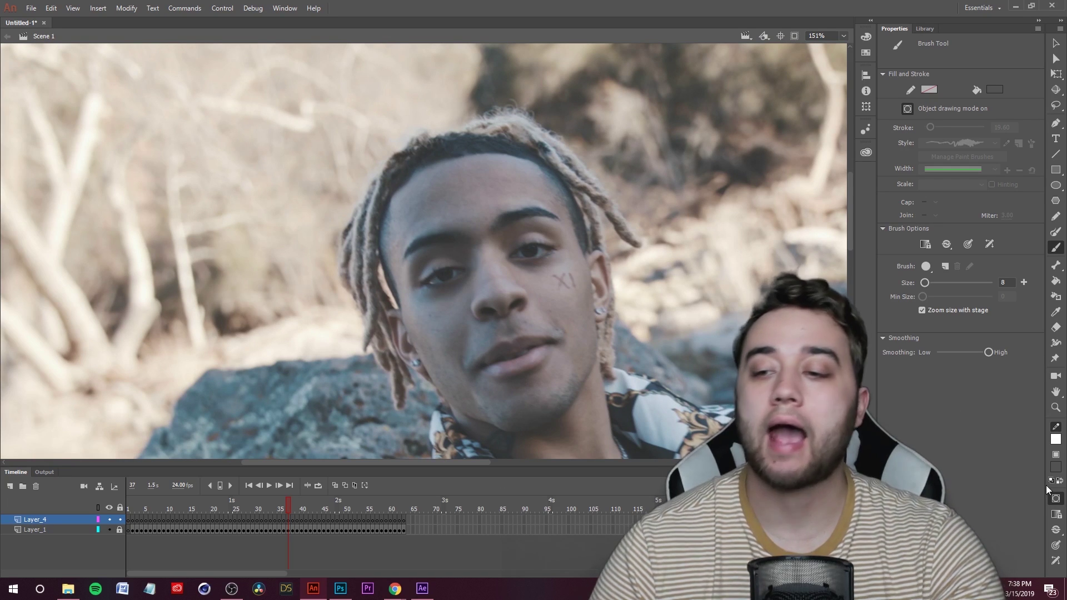
click(1056, 439)
click(888, 369)
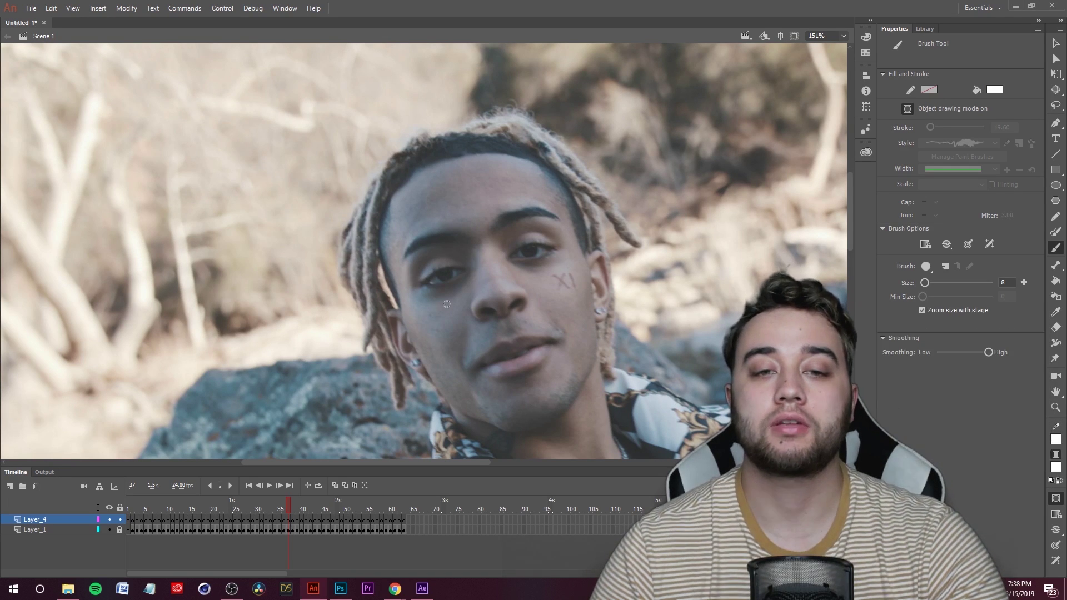
drag(445, 236, 449, 240)
key(ctrl+z)
scroll(418, 252, down, 3)
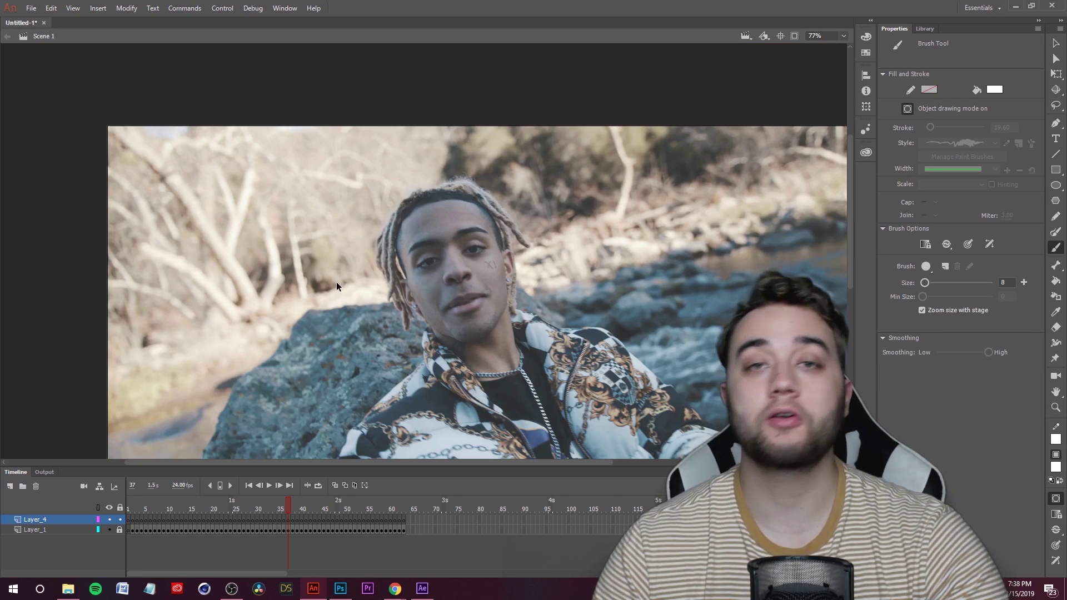
scroll(336, 282, up, 1)
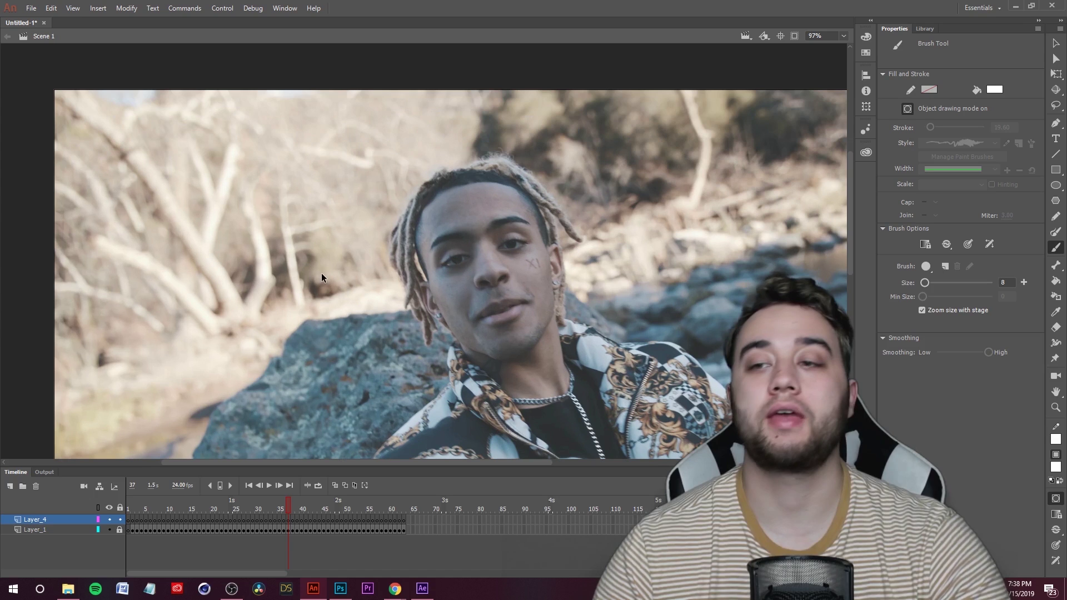
Load the BarbedWire brush from Pattern Brushes > Novelty and draw it around the eye
click(1055, 233)
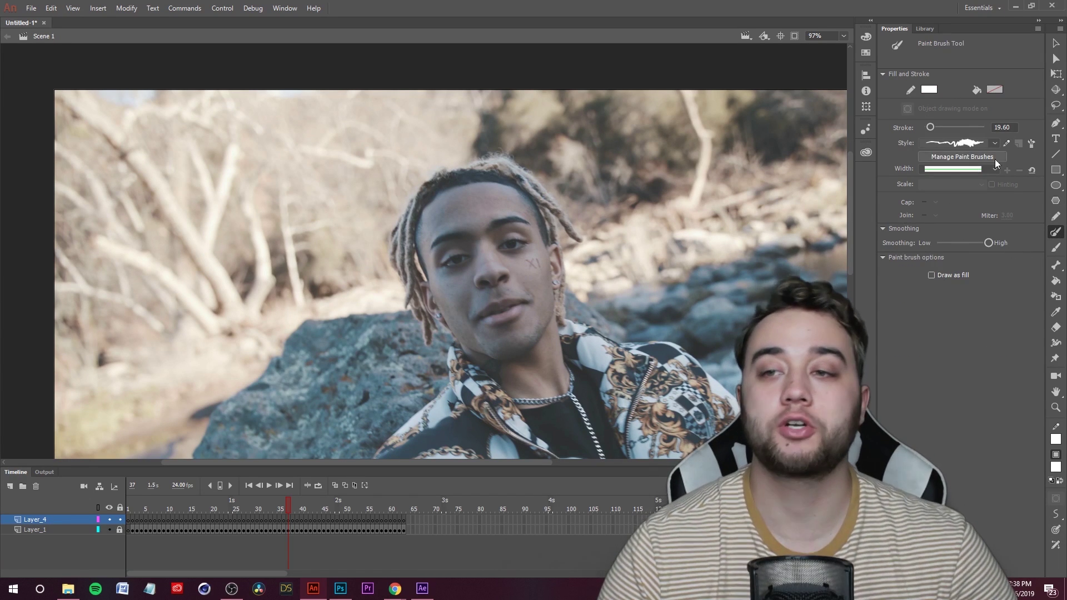
click(994, 143)
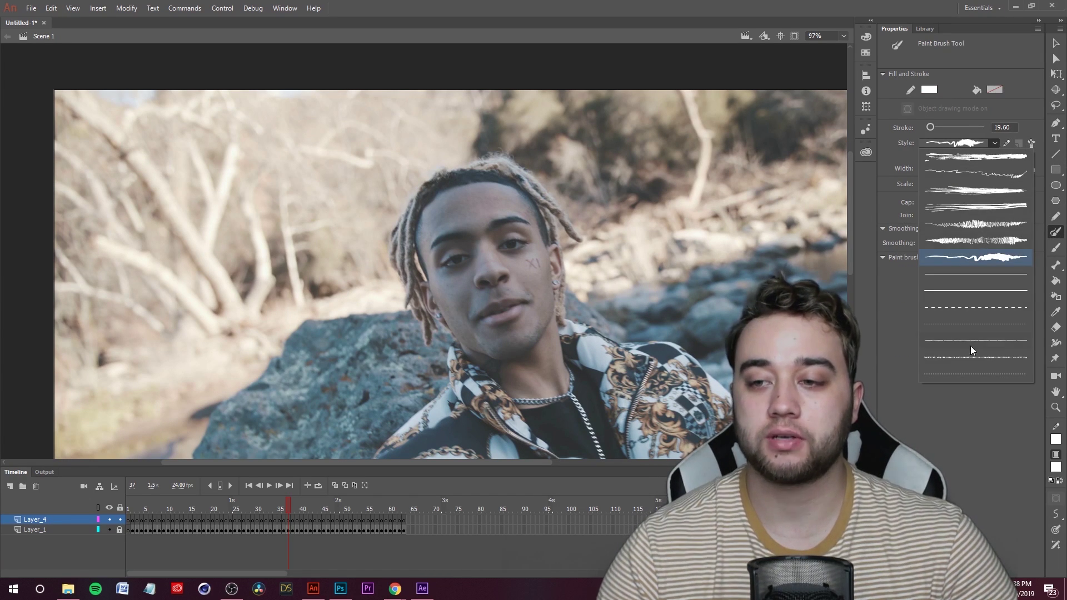
click(977, 415)
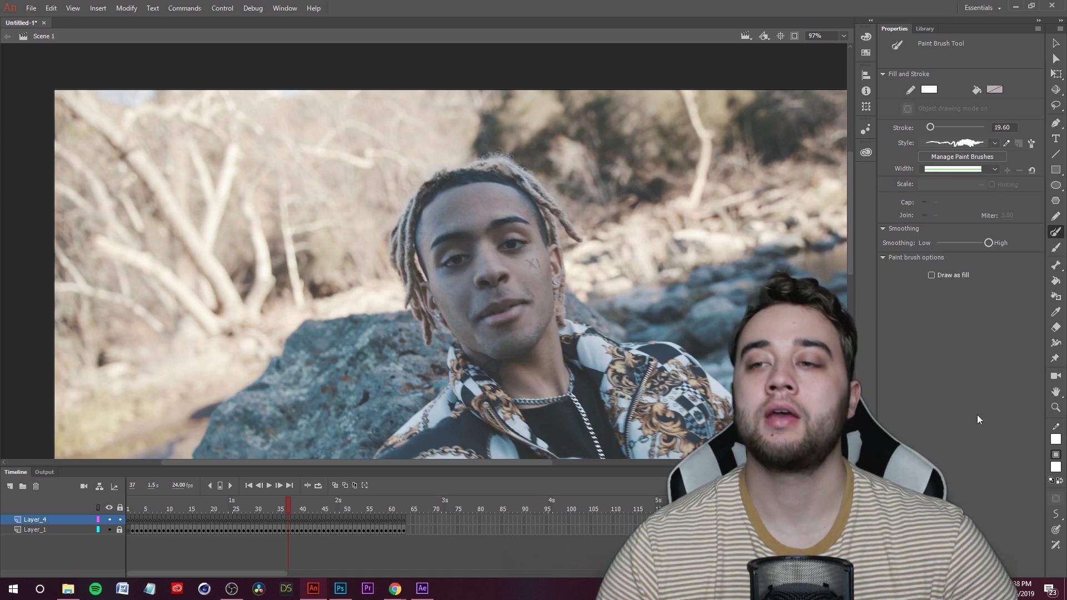
click(1031, 143)
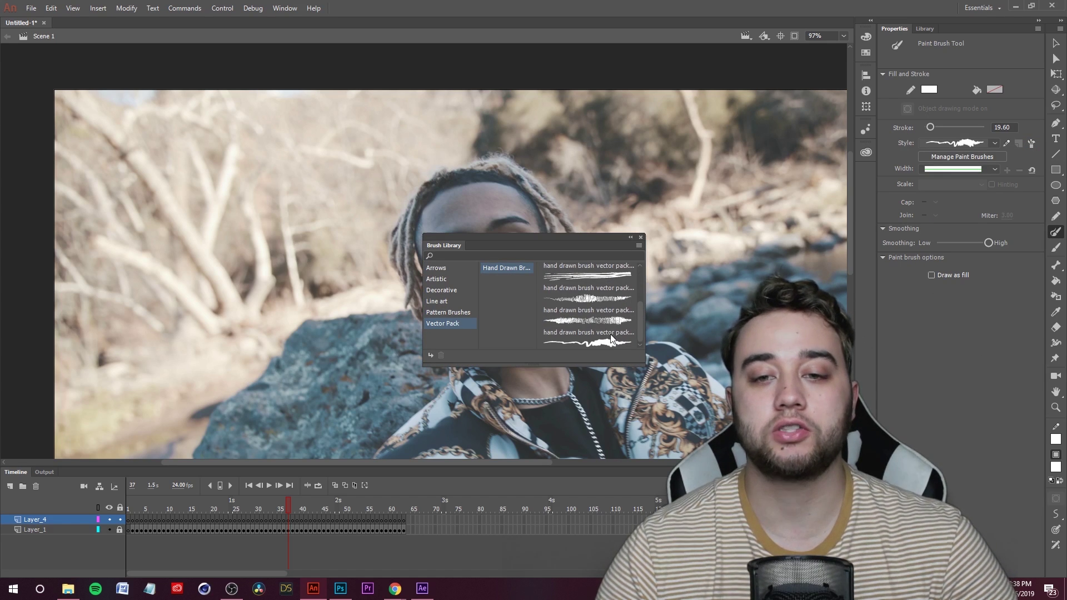
click(448, 312)
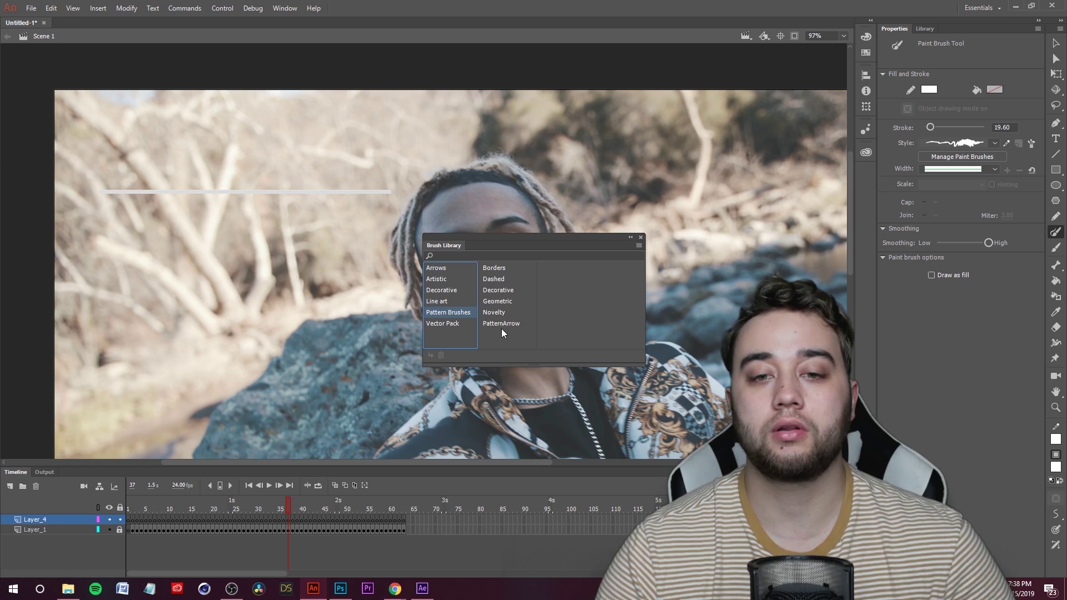
click(497, 313)
click(577, 299)
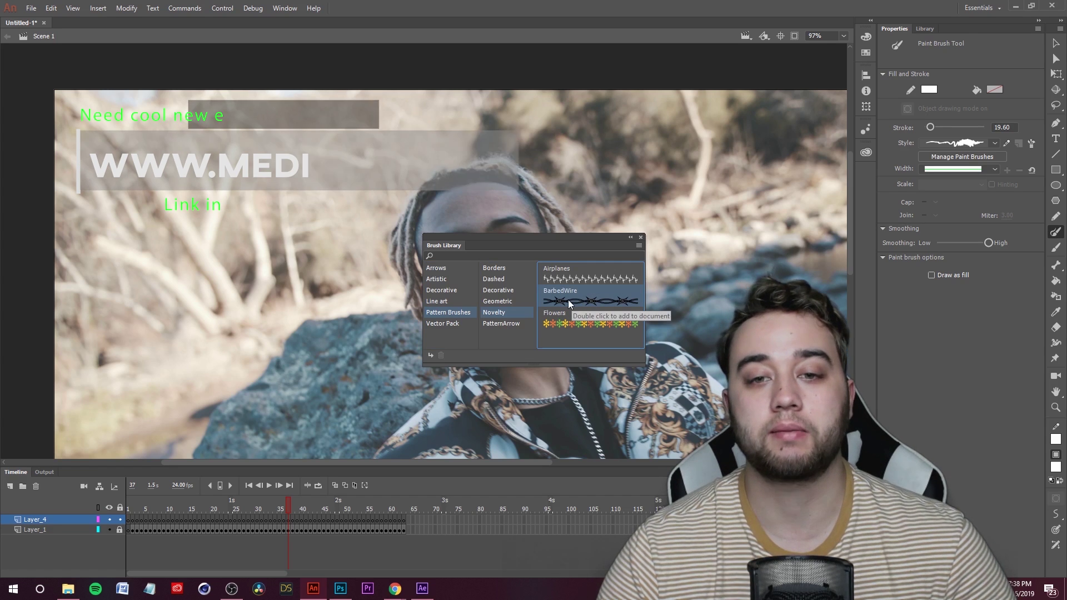
drag(530, 251, 602, 333)
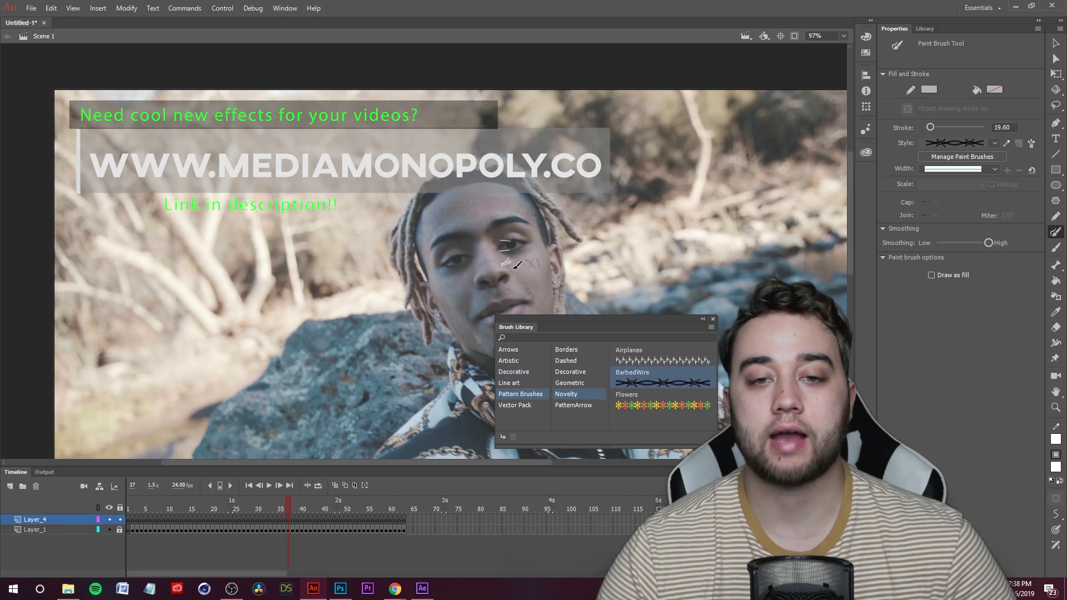
drag(491, 228, 504, 241)
scroll(598, 308, up, 7)
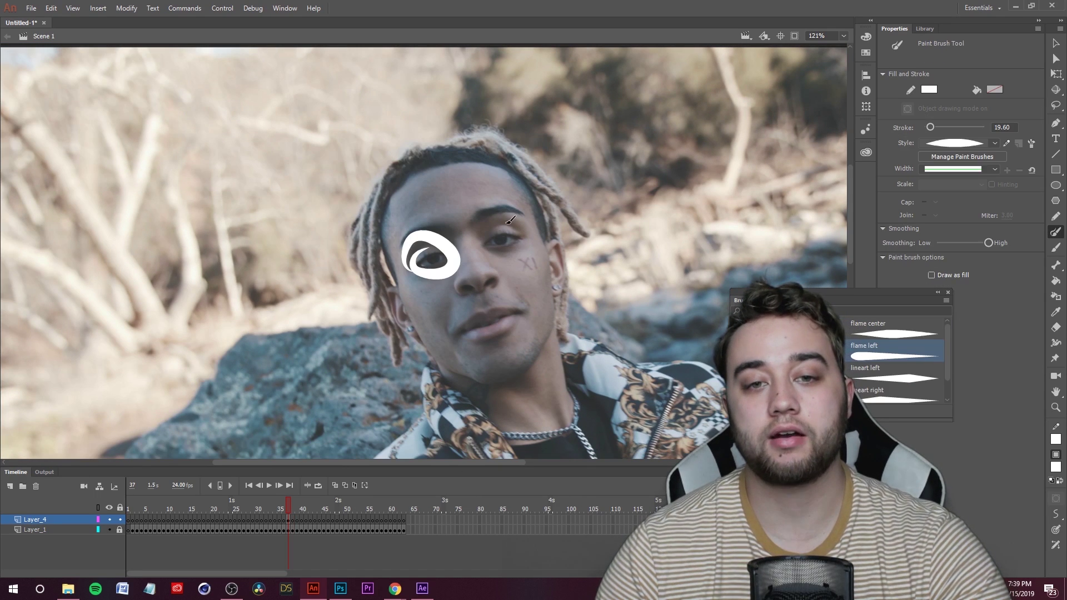
Brush white cloudy loops around both eyes, redrawing the right eye with Calligraphy 1
drag(493, 183, 553, 260)
key(ctrl+z)
mouse_move(476, 233)
mouse_down()
mouse_move(545, 238)
mouse_move(478, 231)
mouse_up()
key(ctrl+z)
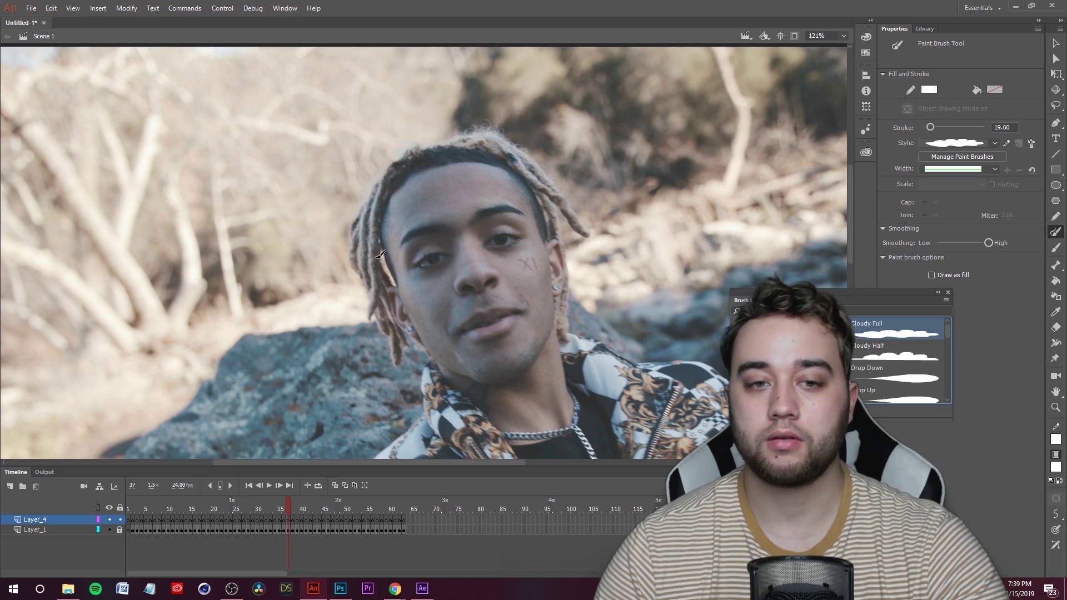
mouse_move(409, 236)
mouse_down()
mouse_move(425, 239)
mouse_move(408, 233)
mouse_up()
drag(489, 228, 486, 230)
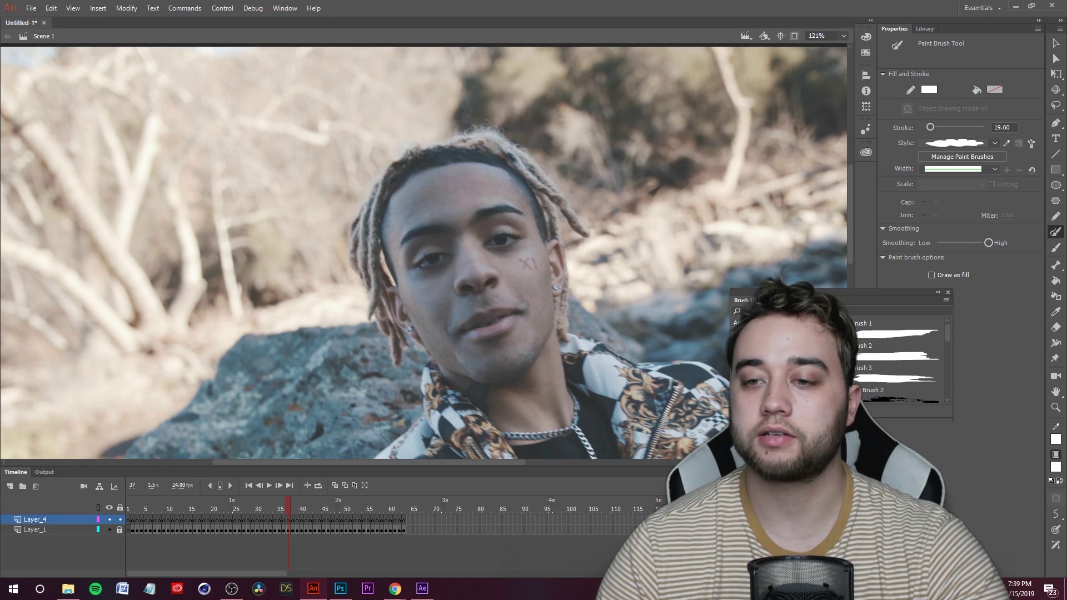
click(879, 331)
mouse_move(418, 227)
mouse_down()
mouse_move(414, 250)
mouse_move(455, 240)
mouse_move(441, 236)
mouse_up()
key(ctrl+z)
key(ctrl+z)
mouse_move(492, 208)
mouse_down()
mouse_move(486, 222)
mouse_move(514, 239)
mouse_up()
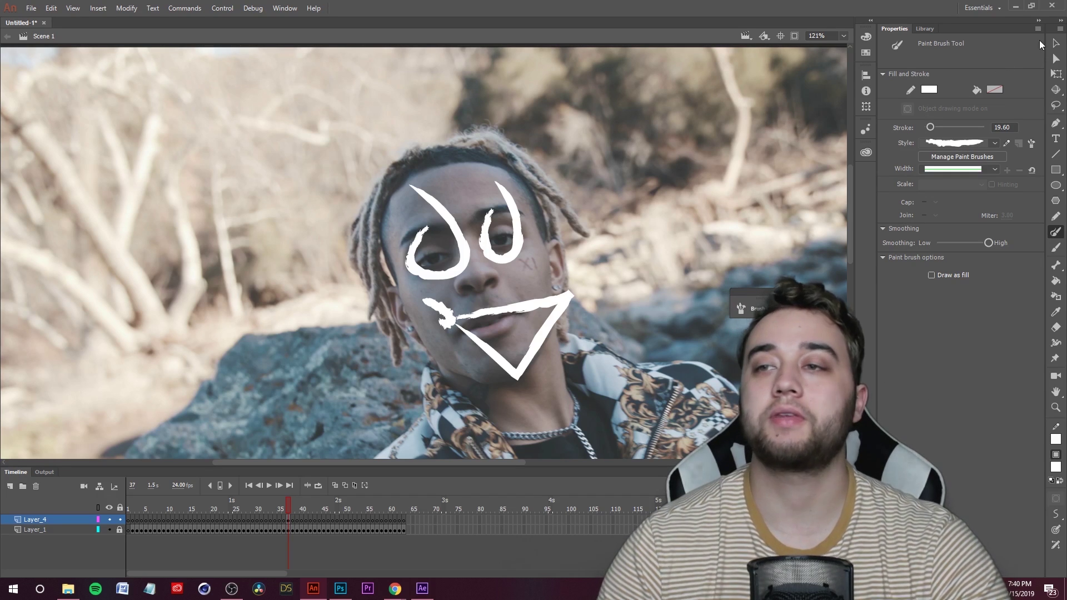
click(1055, 43)
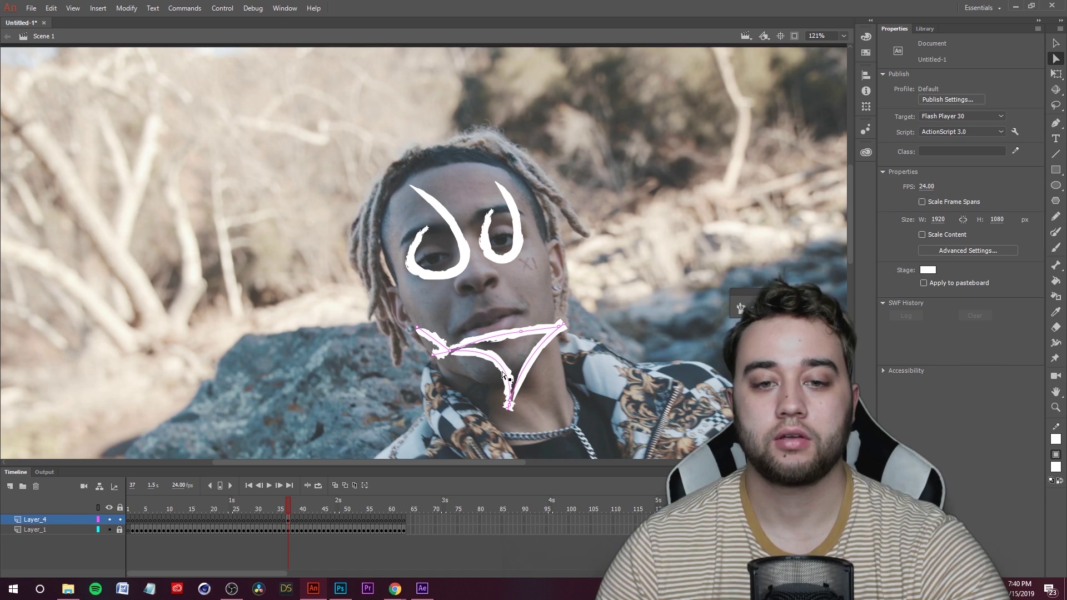
Move the triangular mouth up-left, reshape its top edge, and nudge the left eye loop down-right
drag(503, 375, 479, 355)
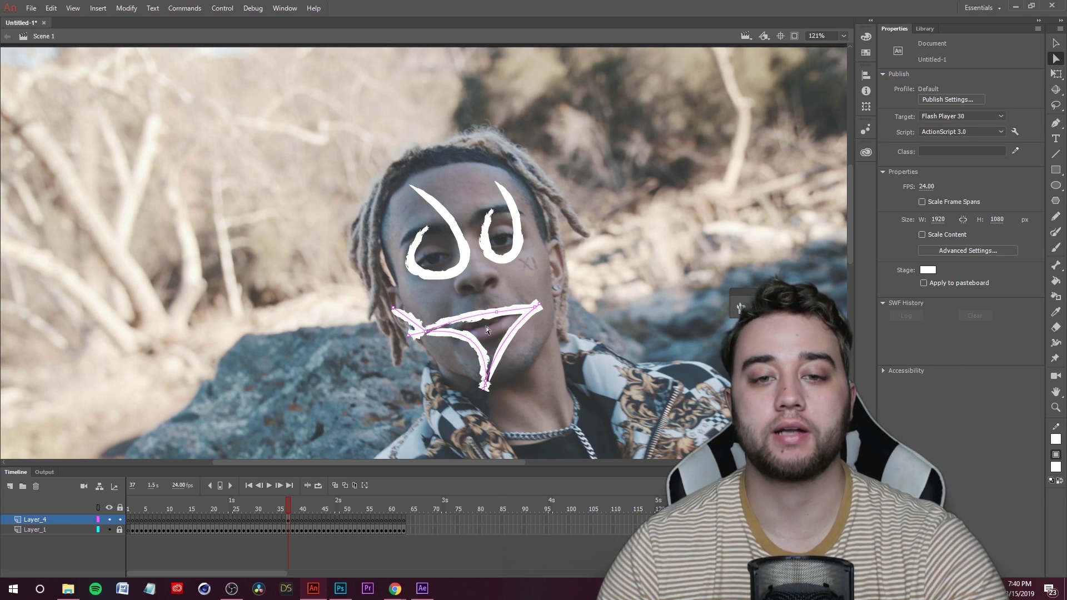
mouse_move(497, 311)
mouse_down()
mouse_move(495, 325)
mouse_move(495, 304)
mouse_up()
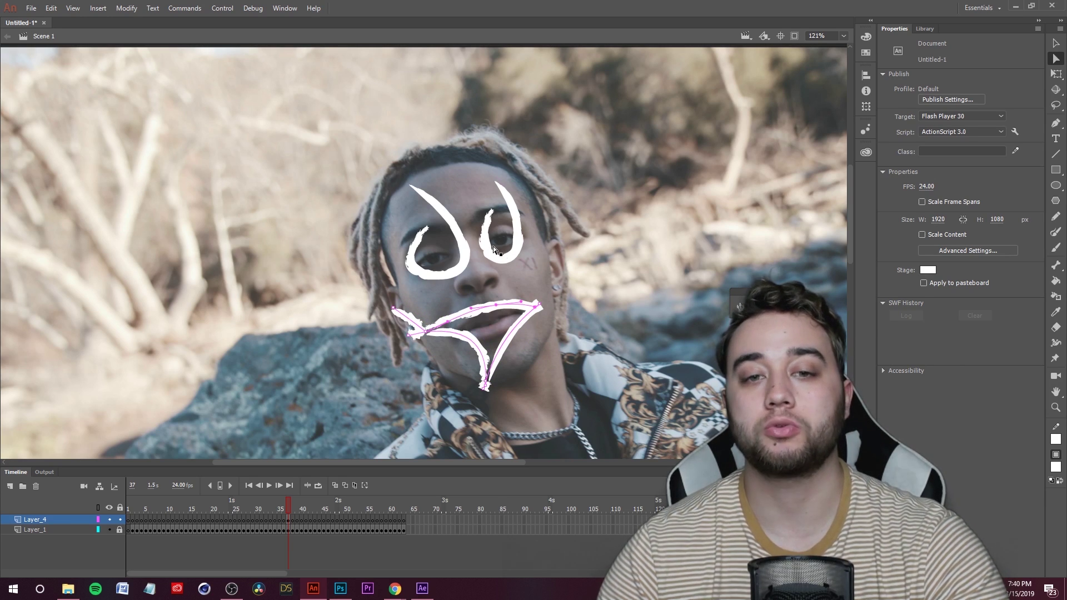
click(440, 277)
drag(458, 266, 468, 271)
click(449, 258)
Inspect the anchor points of both eye paths and the mouth path on frame 37
click(464, 276)
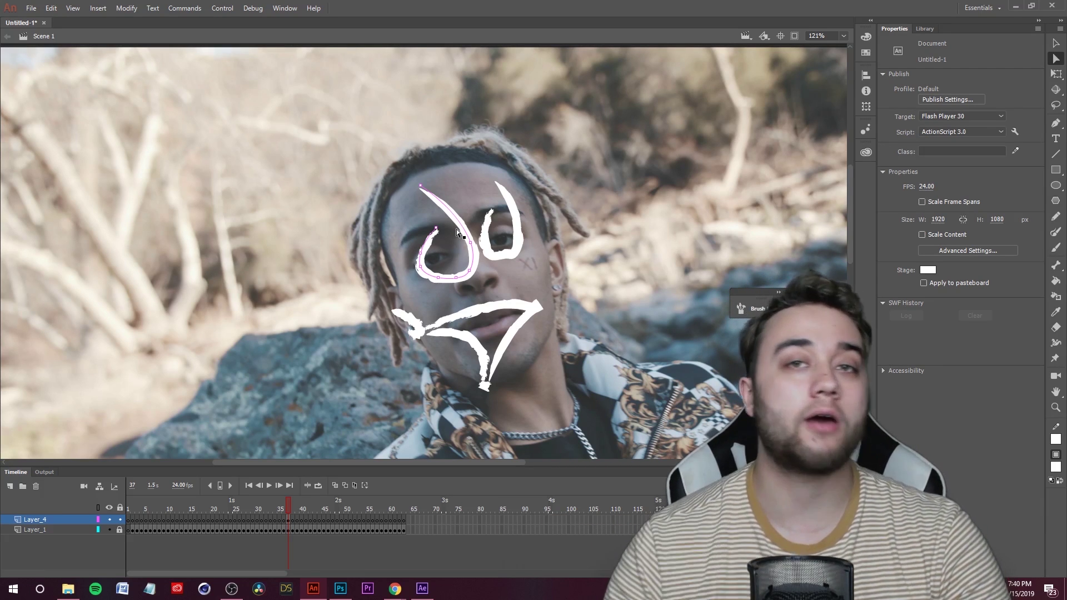
click(505, 257)
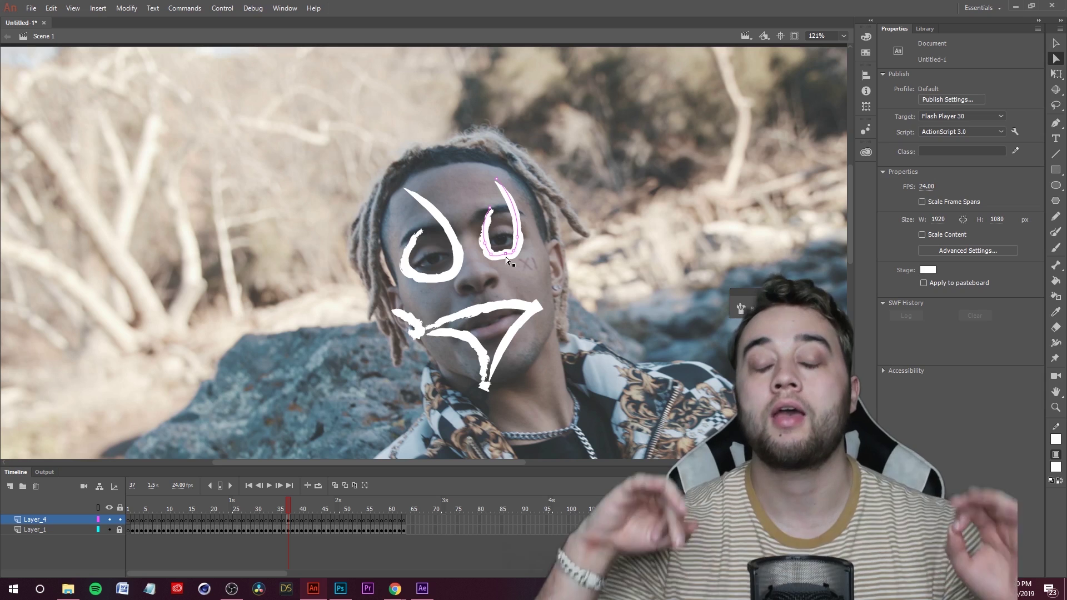
drag(291, 507, 288, 503)
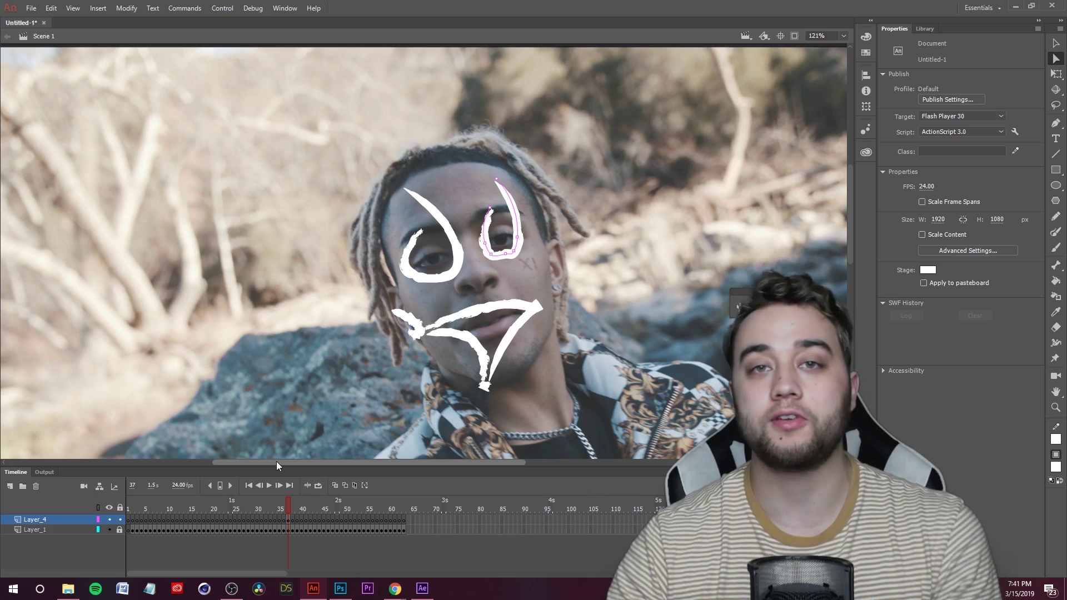
click(508, 307)
click(494, 314)
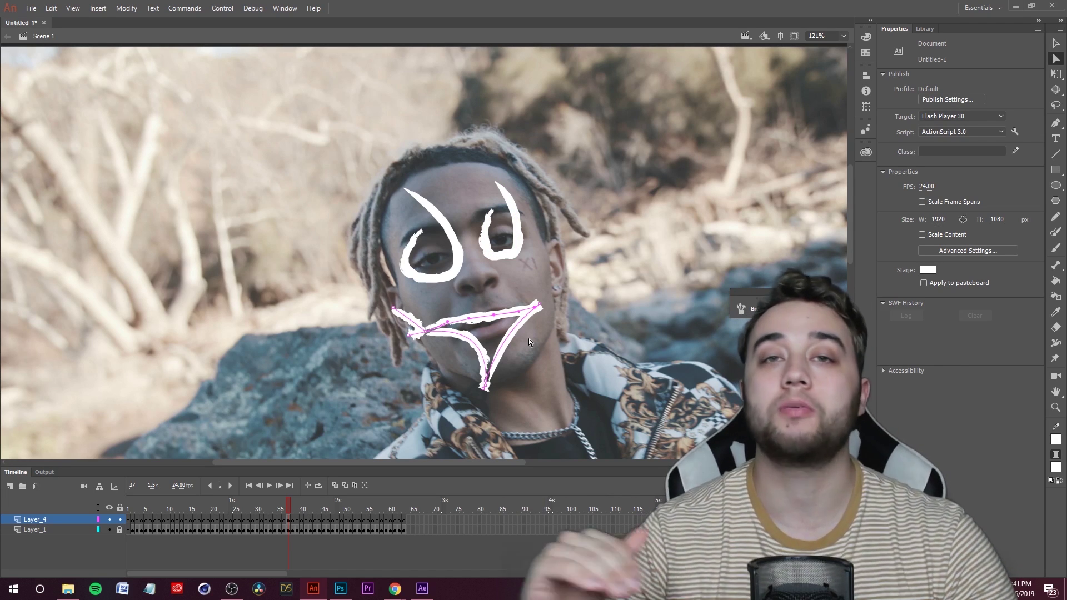